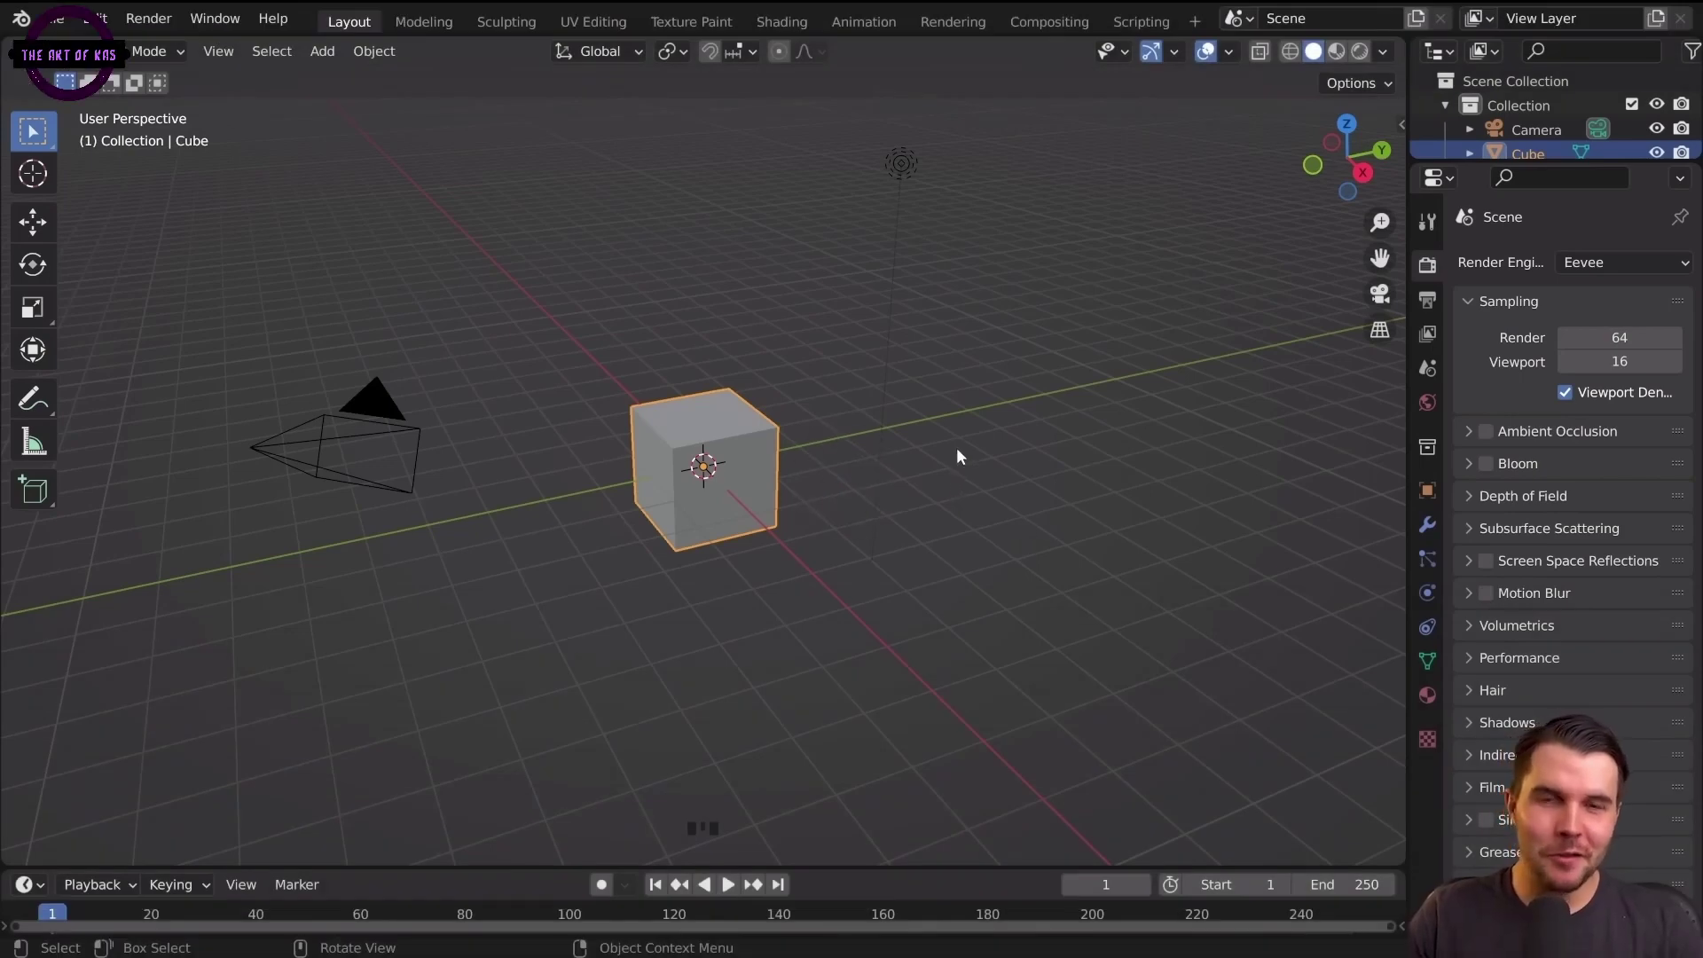
# - Step through World and Collection properties to the Cube's Object transform properties
pyautogui.click(1387, 417)
pyautogui.click(1427, 402)
pyautogui.click(1427, 447)
pyautogui.click(1427, 490)
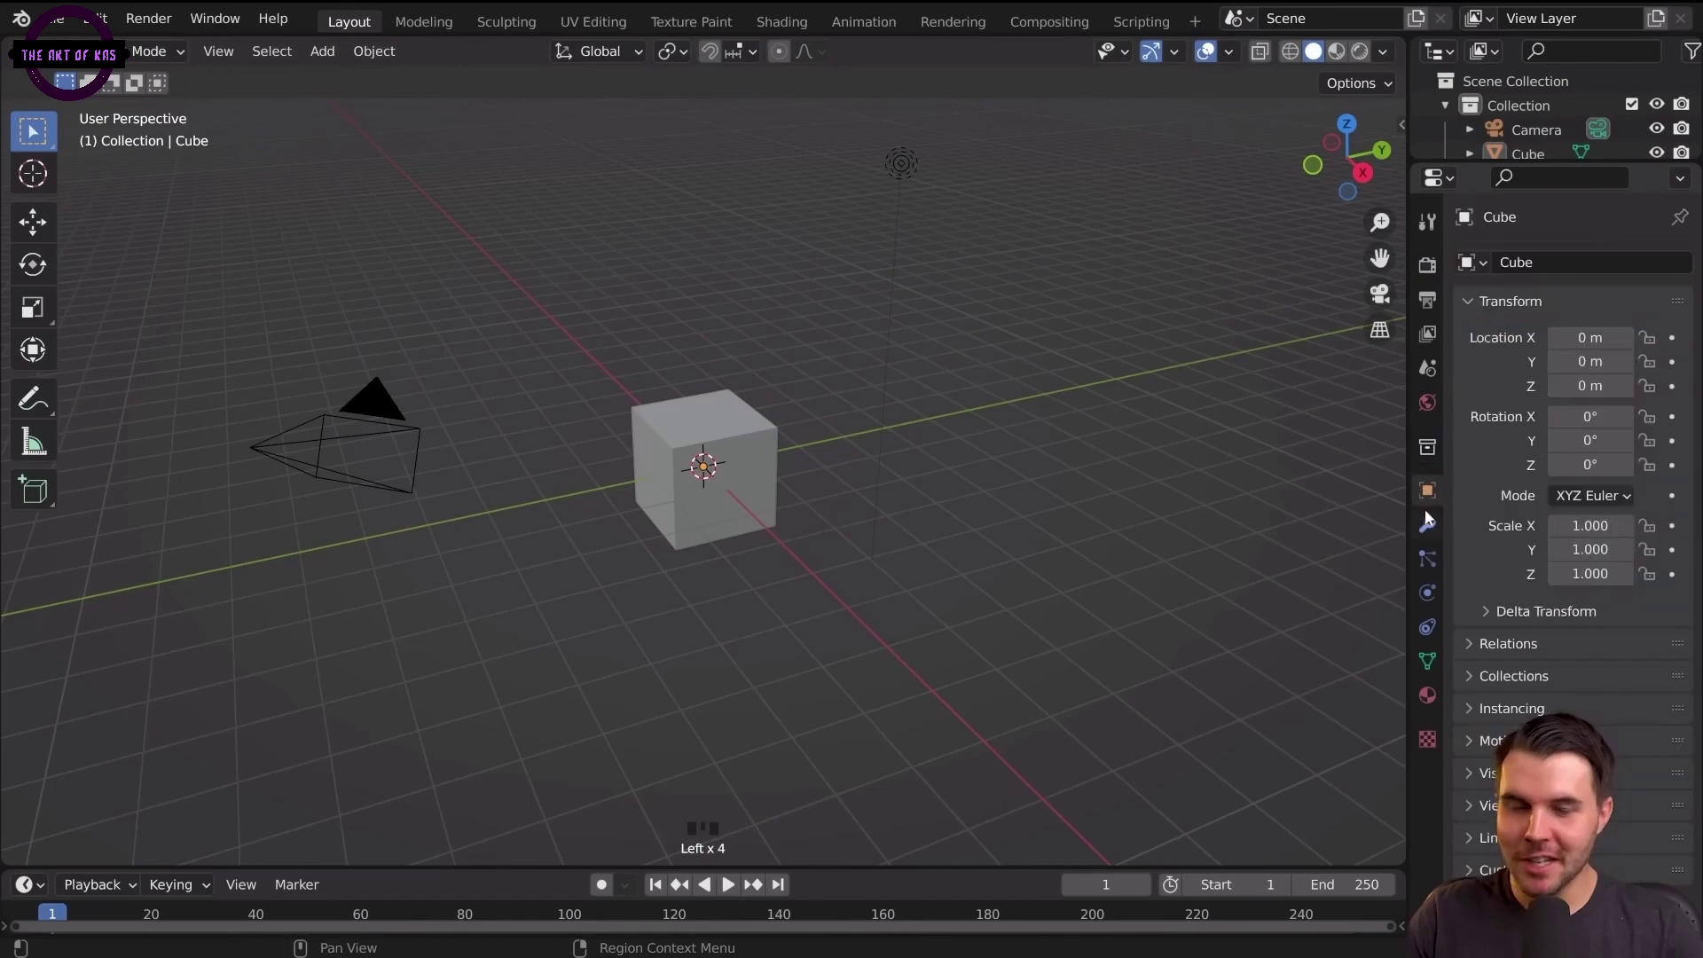
# - Reselect the cube in the viewport and pause the tutorial video
pyautogui.click(418, 432)
pyautogui.click(731, 430)
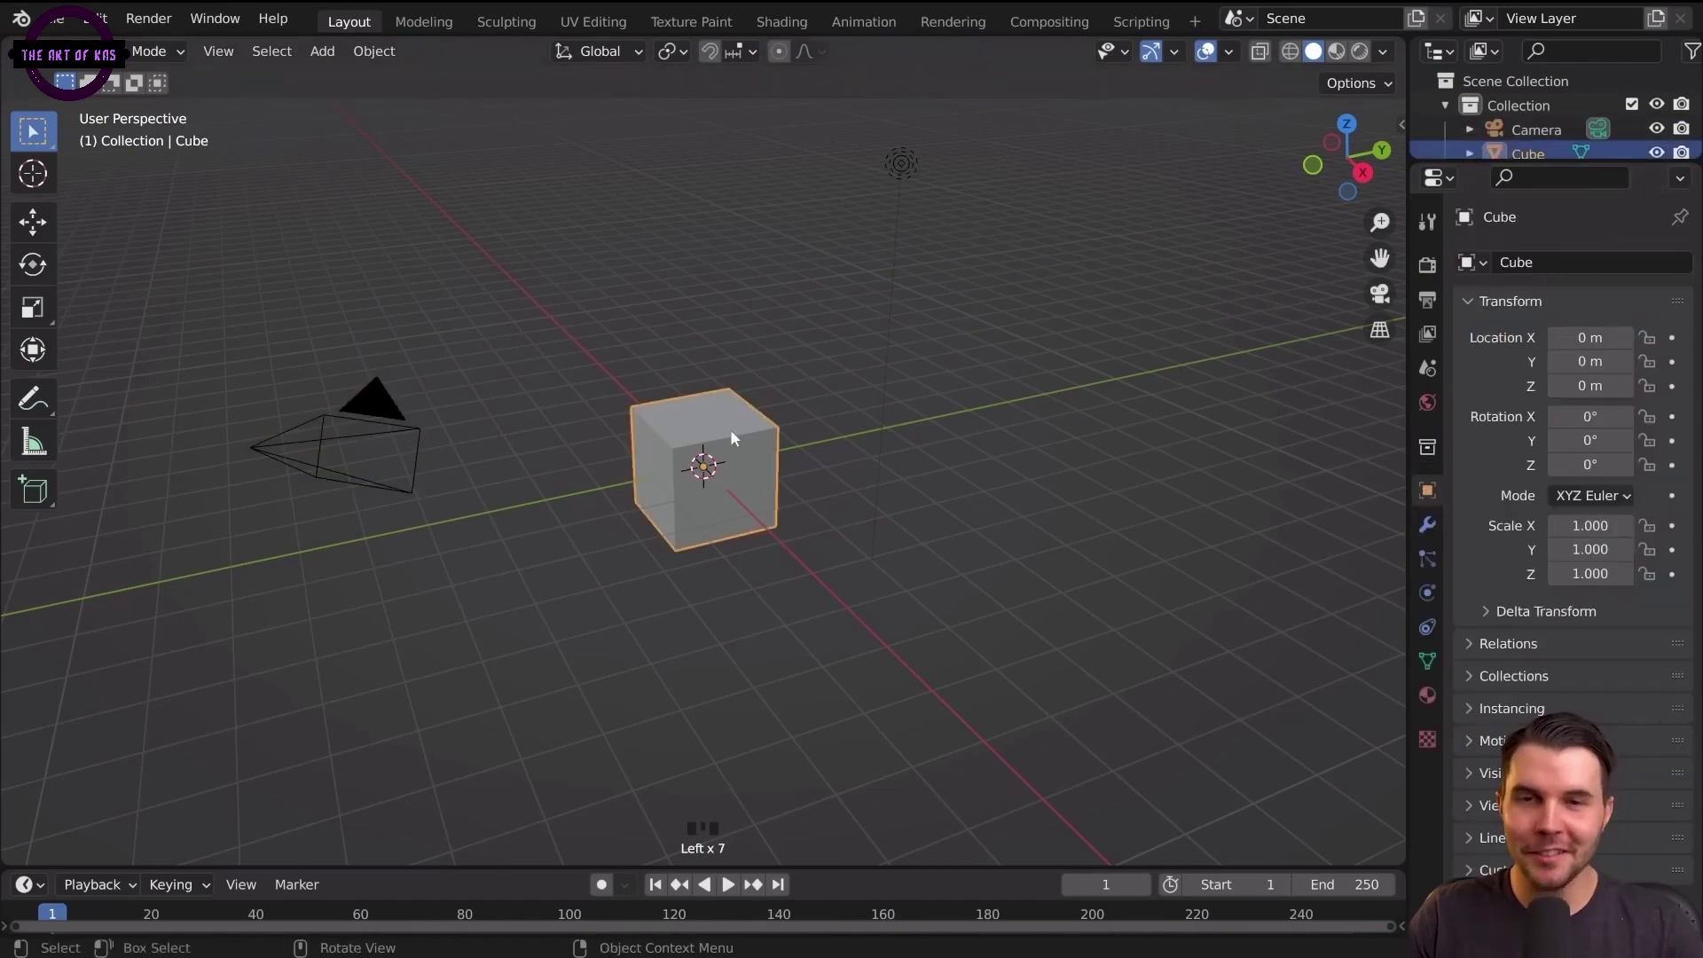
pyautogui.click(765, 475)
pyautogui.click(773, 431)
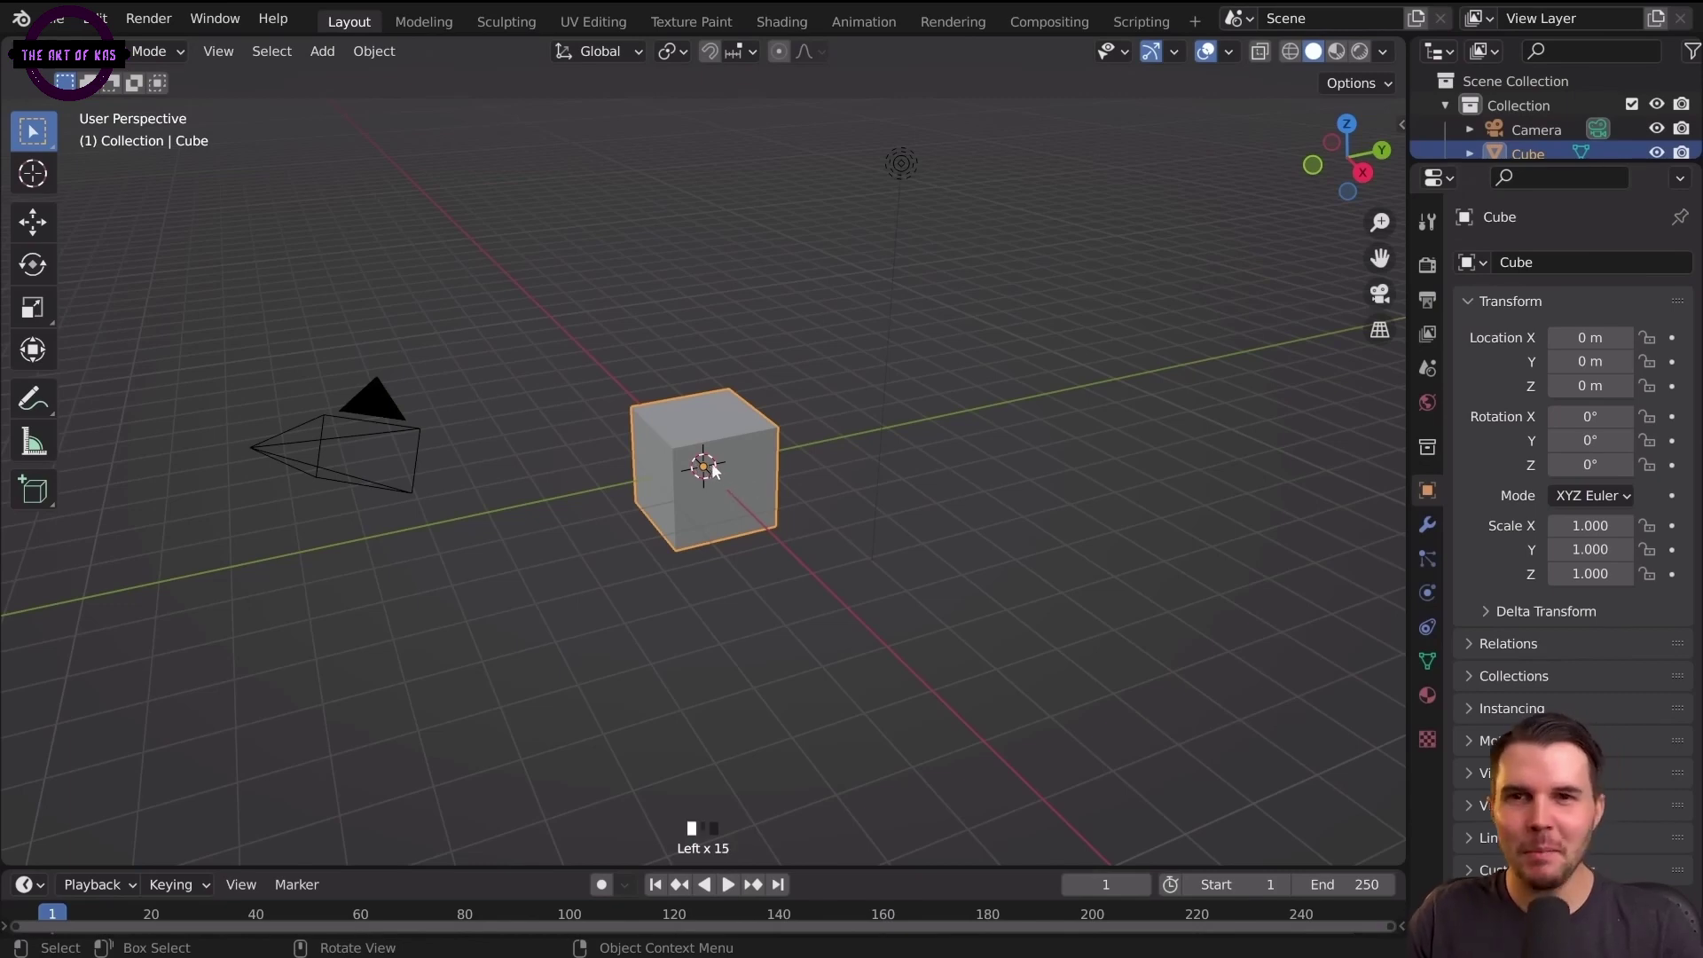
pyautogui.click(790, 506)
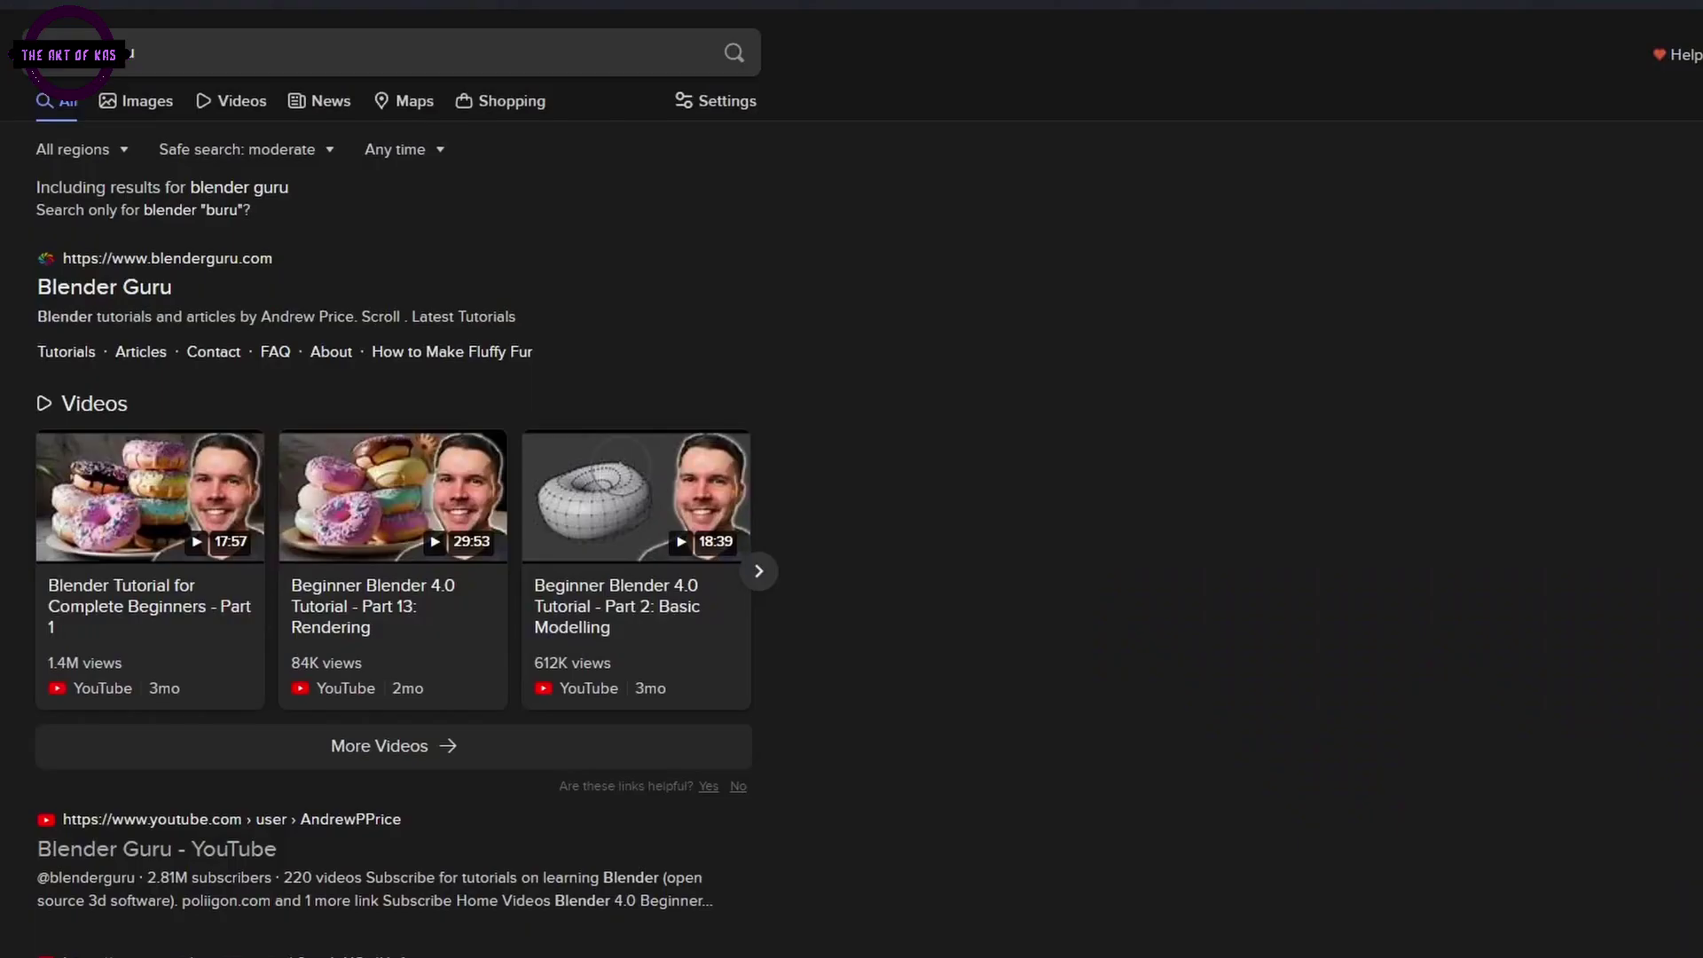
# - Go to the Blender Guru channel's Videos list and scroll down to the older chair tutorials
pyautogui.click(129, 851)
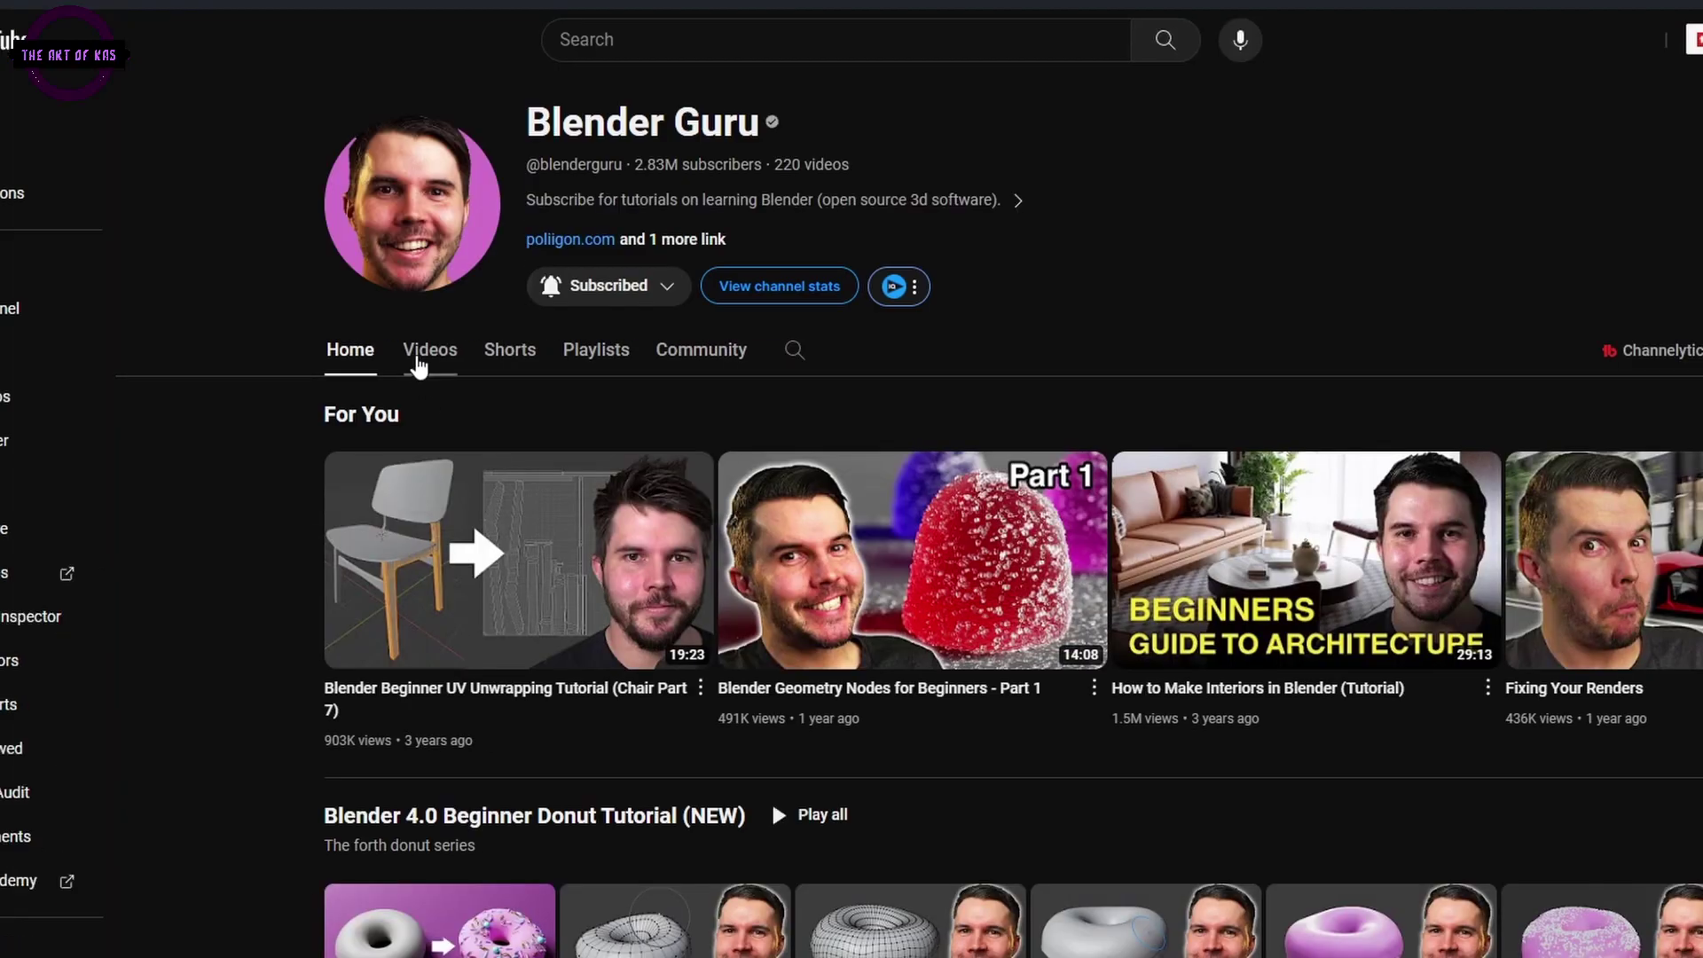
pyautogui.click(417, 360)
pyautogui.scroll(-10, 1012, 532)
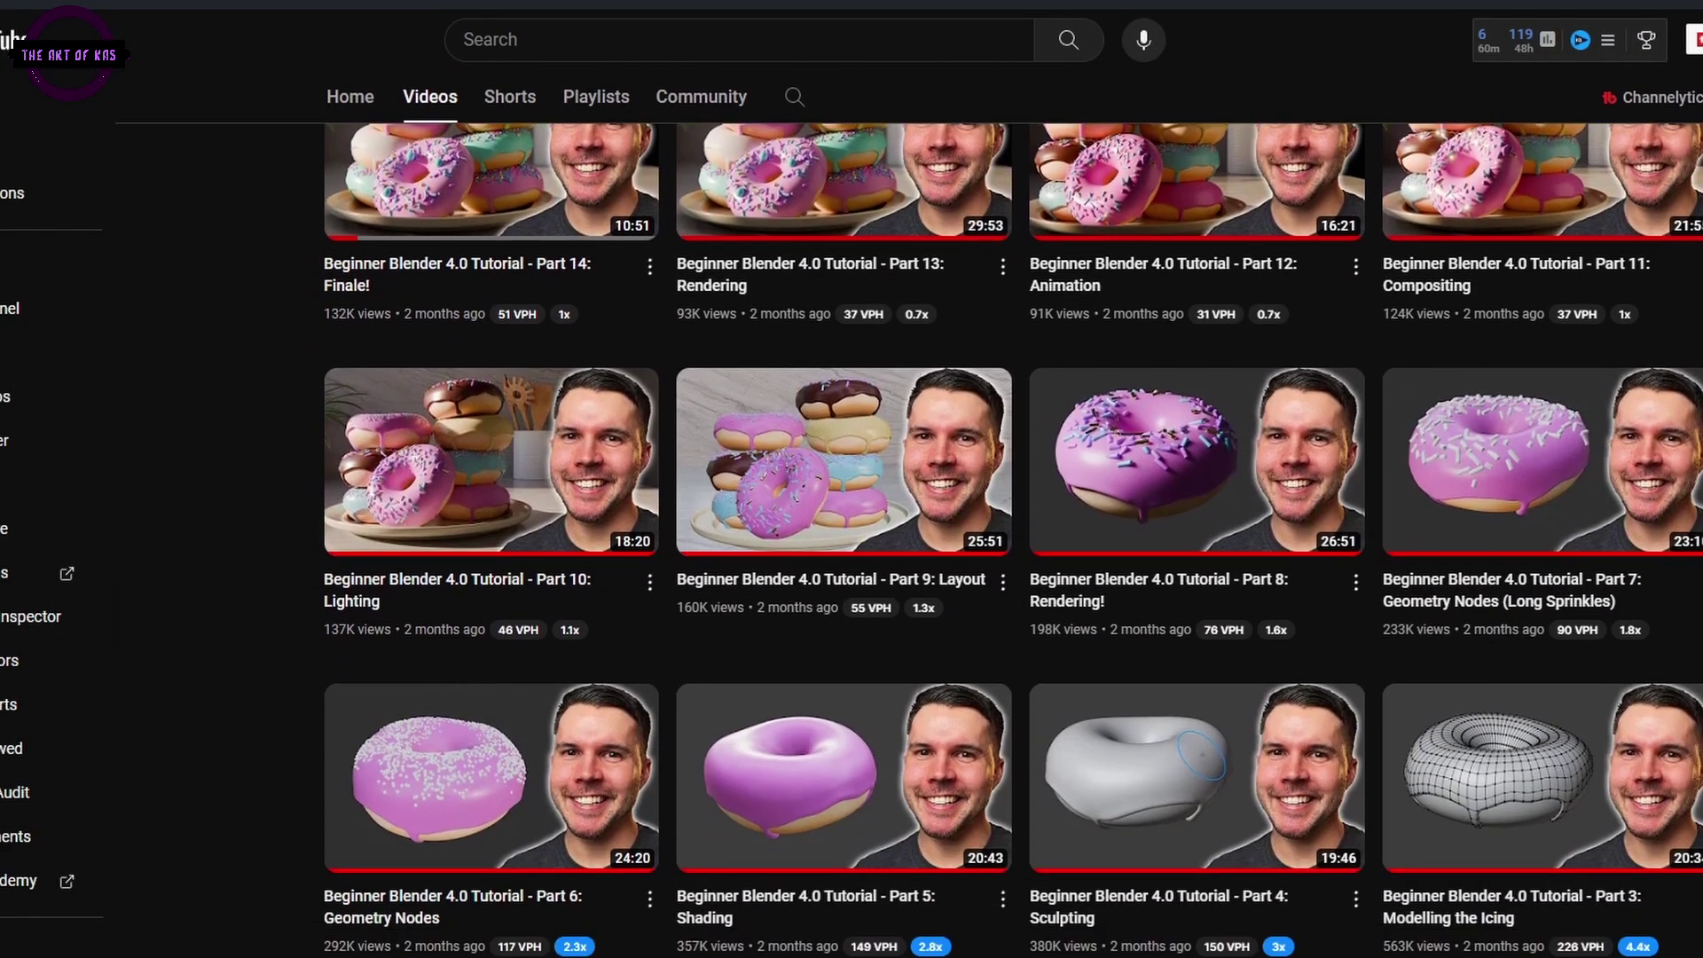
pyautogui.scroll(-12, 1011, 532)
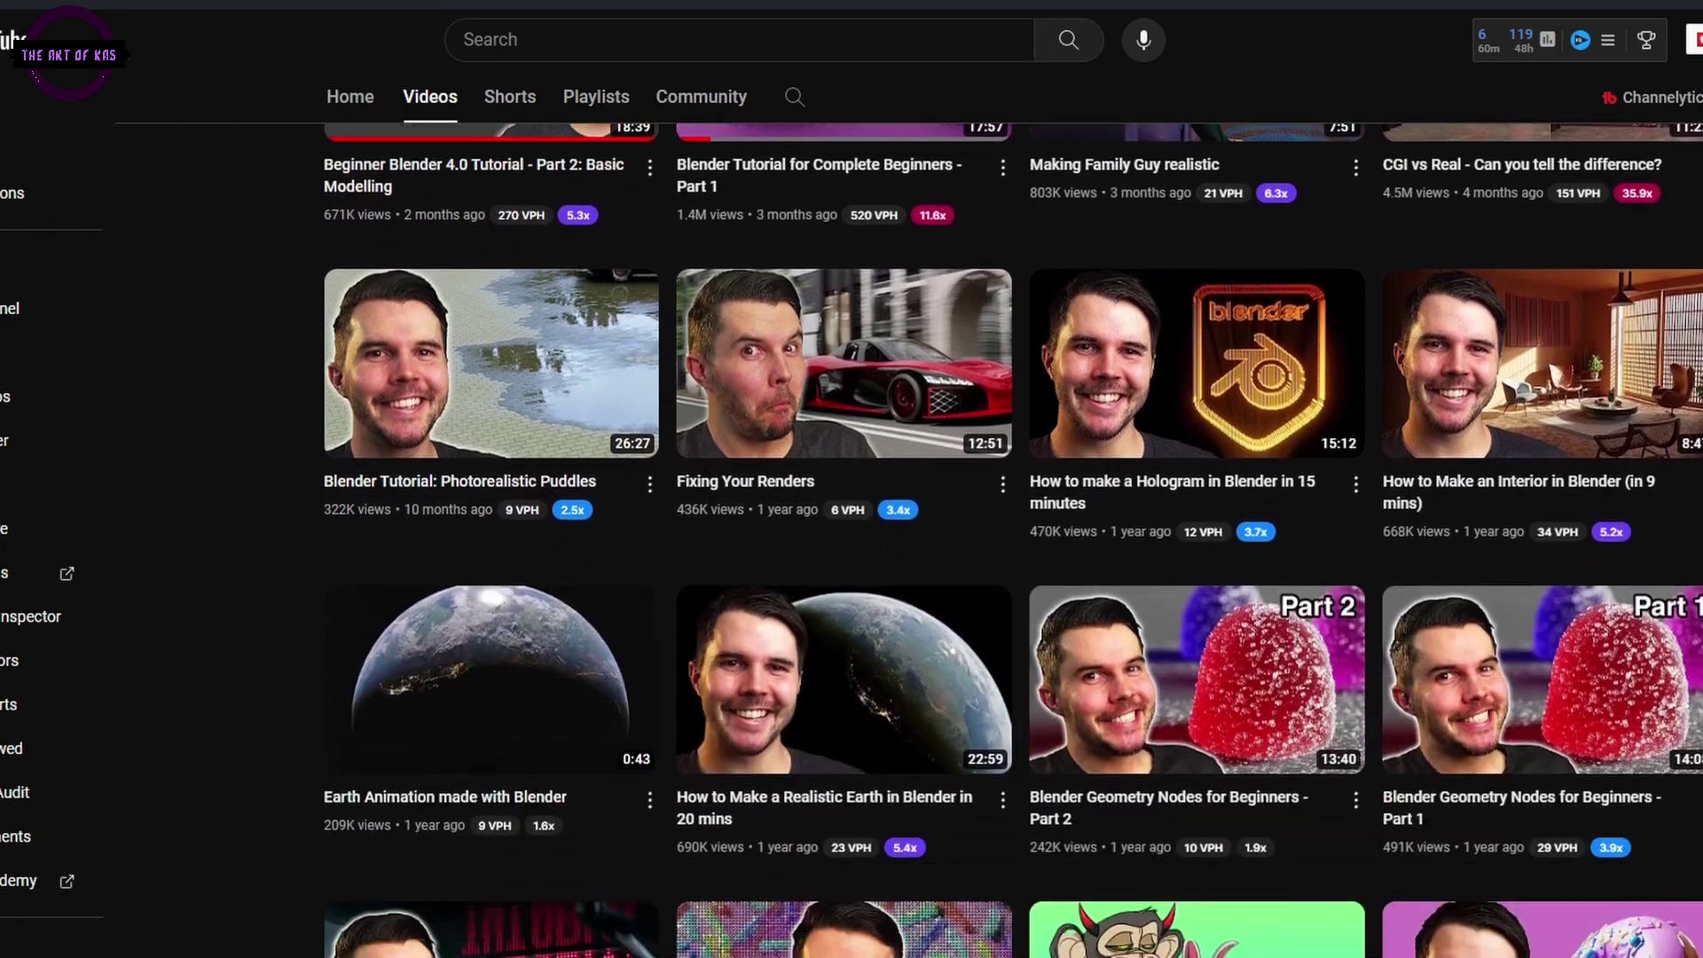
pyautogui.scroll(-12, 1012, 533)
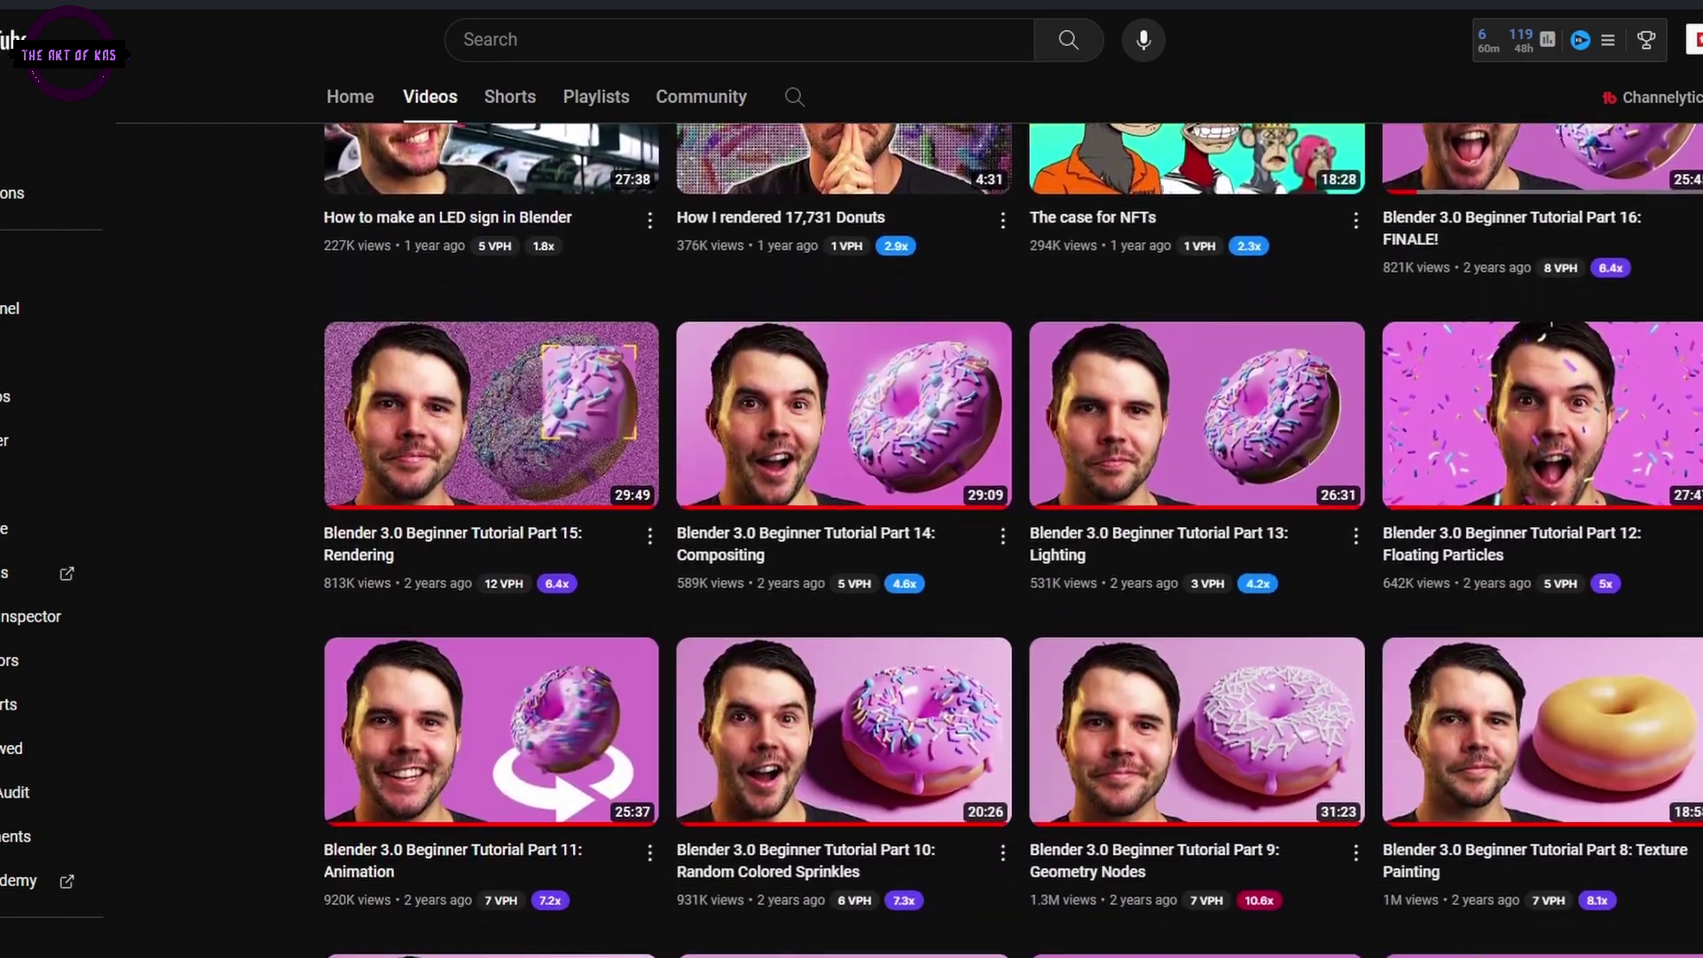
pyautogui.scroll(-4, 1011, 533)
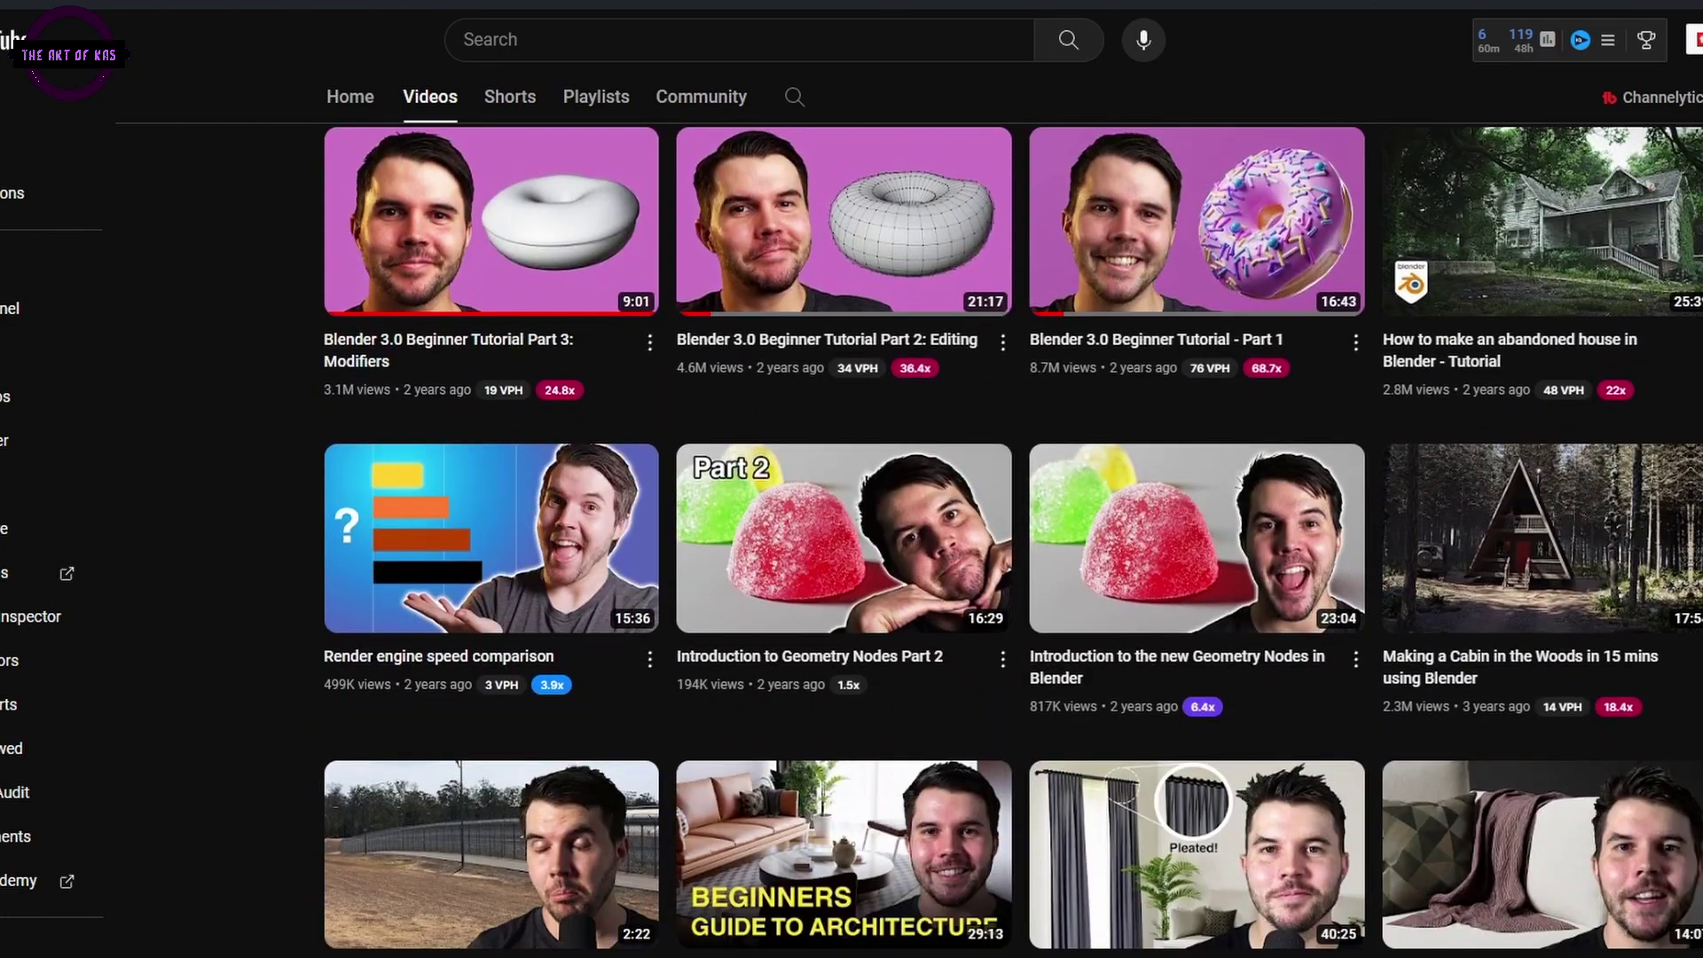
pyautogui.scroll(-18, 1012, 532)
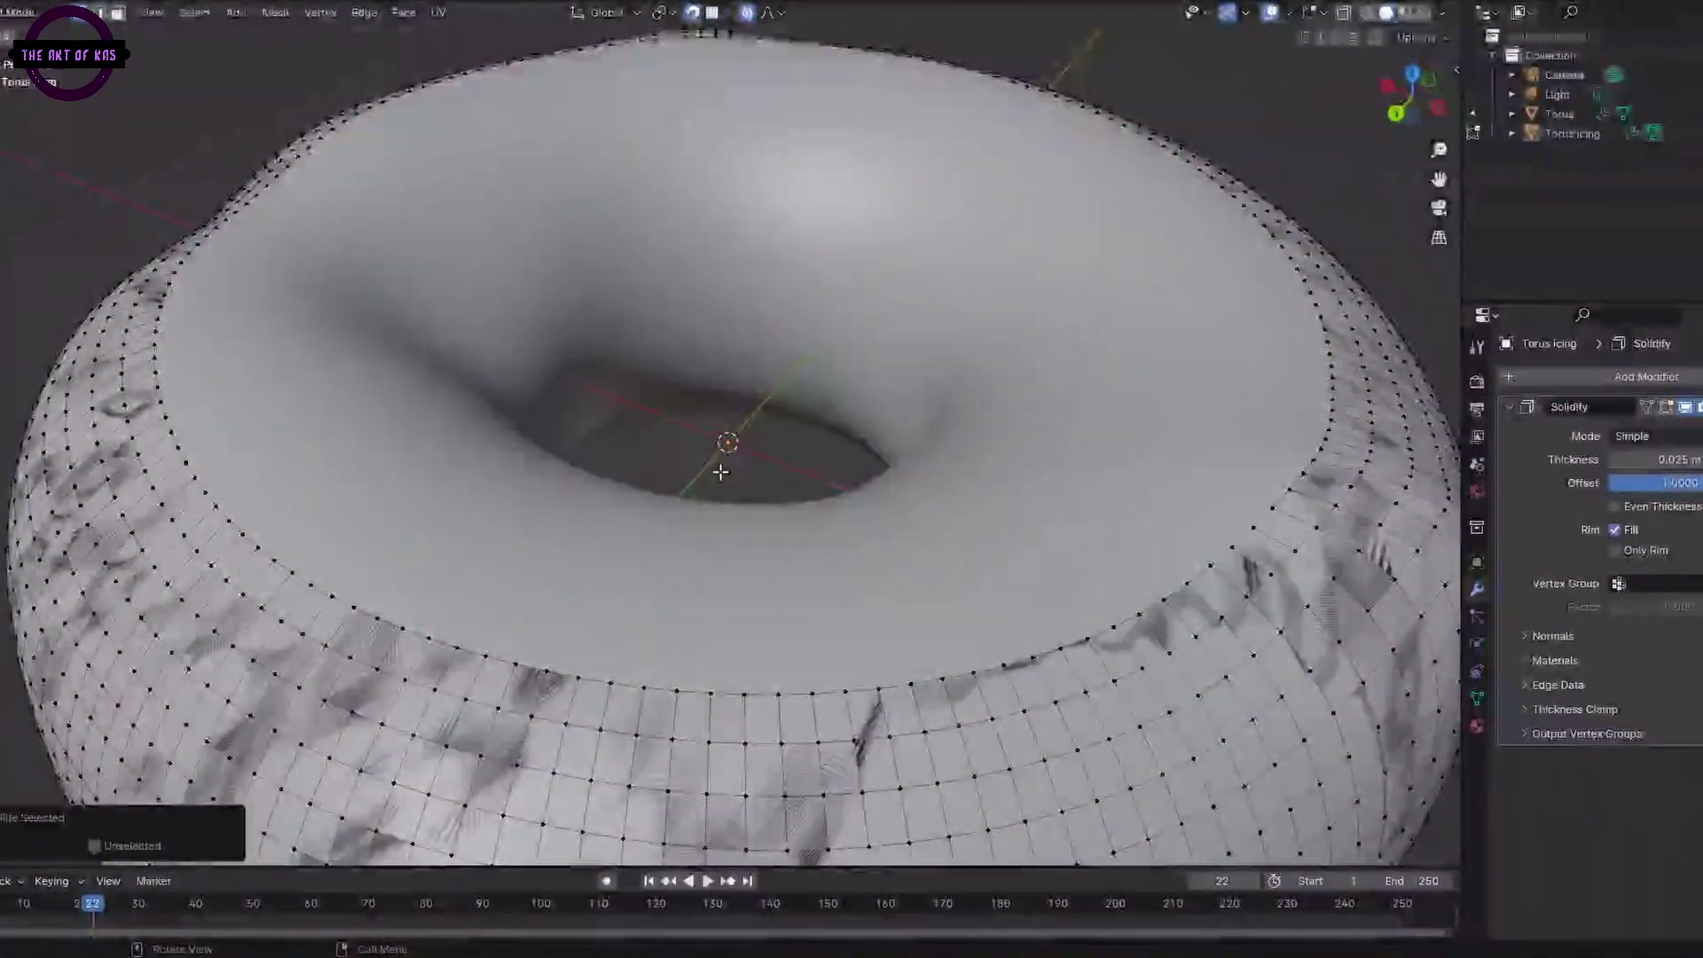
# - Pull the first icing edge vertices downward with smooth proportional falloff
pyautogui.scroll(-5, 720, 472)
pyautogui.moveTo(577, 396); pyautogui.dragTo(480, 407, button='middle')
pyautogui.scroll(6, 480, 407)
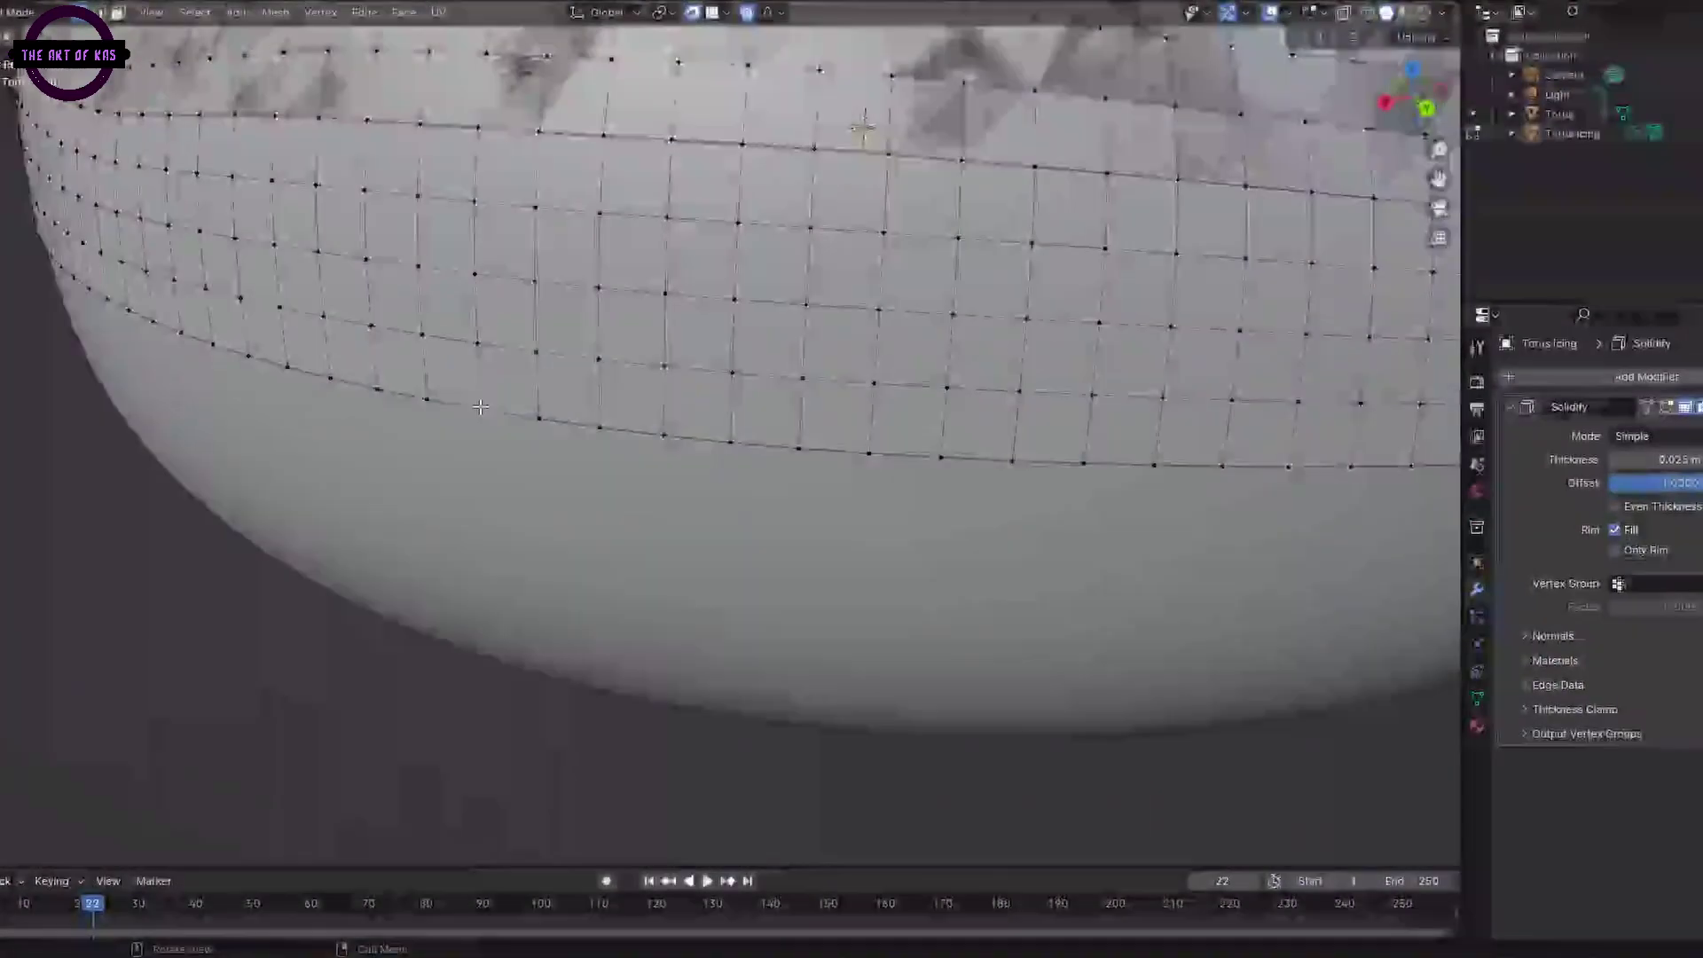
pyautogui.click(493, 250)
pyautogui.moveTo(493, 250); pyautogui.dragTo(687, 273, button='middle')
pyautogui.click(450, 583)
pyautogui.scroll(-4, 449, 583)
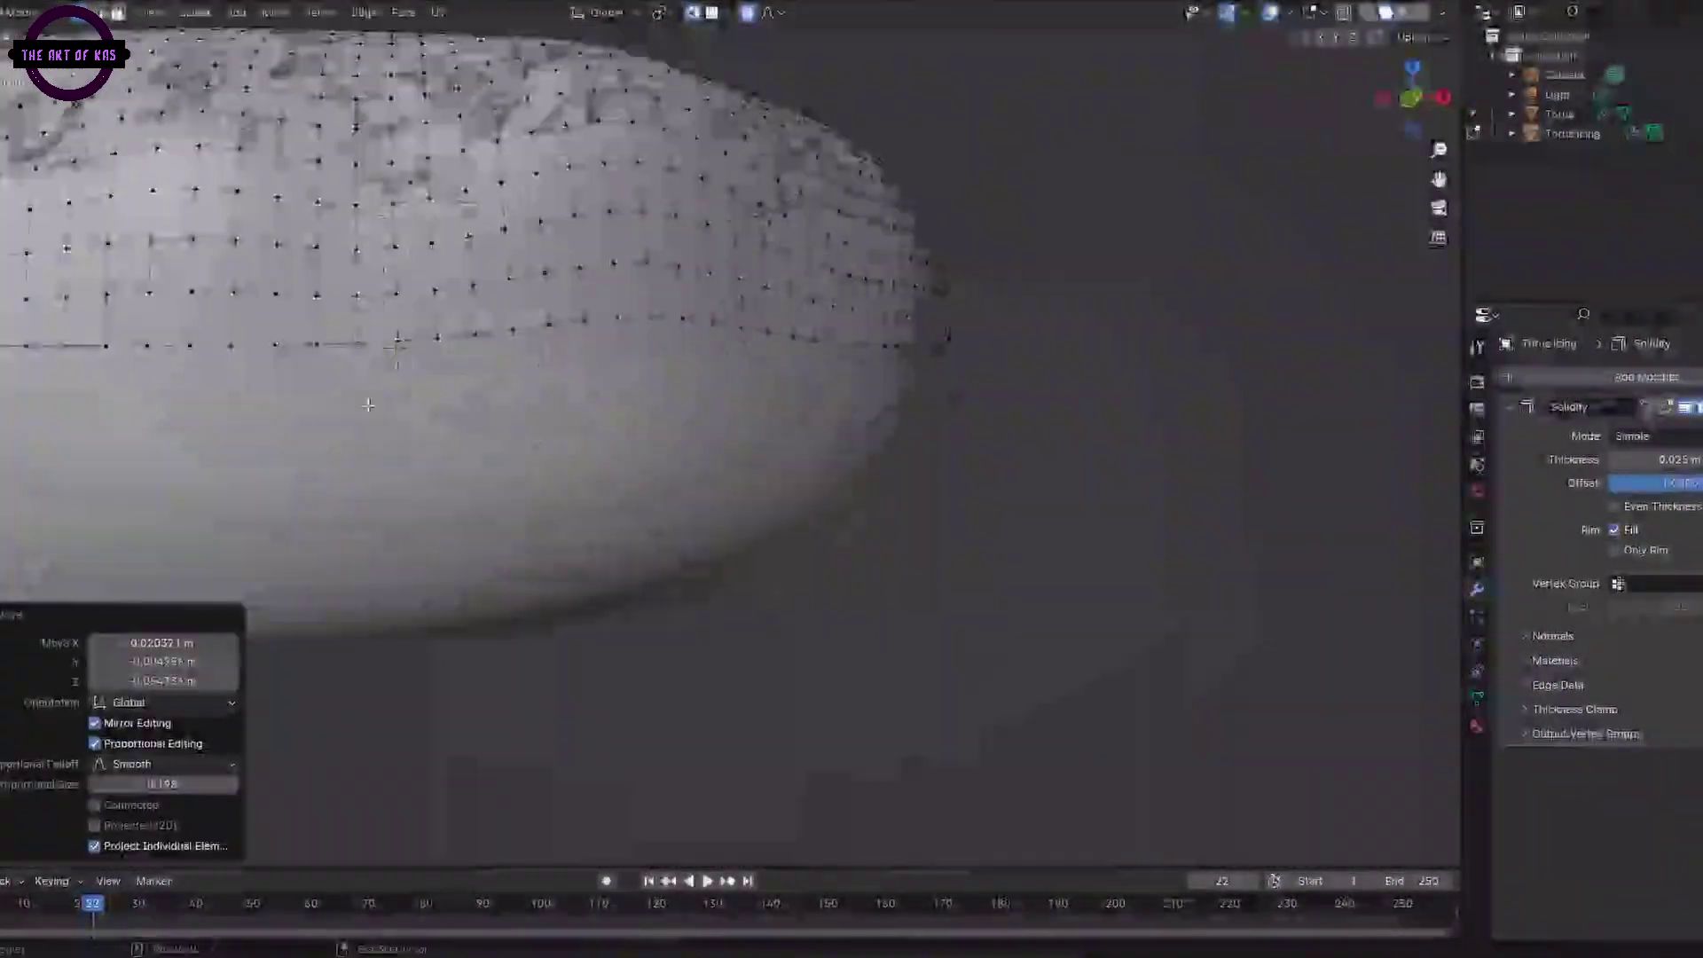
pyautogui.scroll(5, 322, 438)
pyautogui.click(368, 165)
pyautogui.scroll(-5, 368, 165)
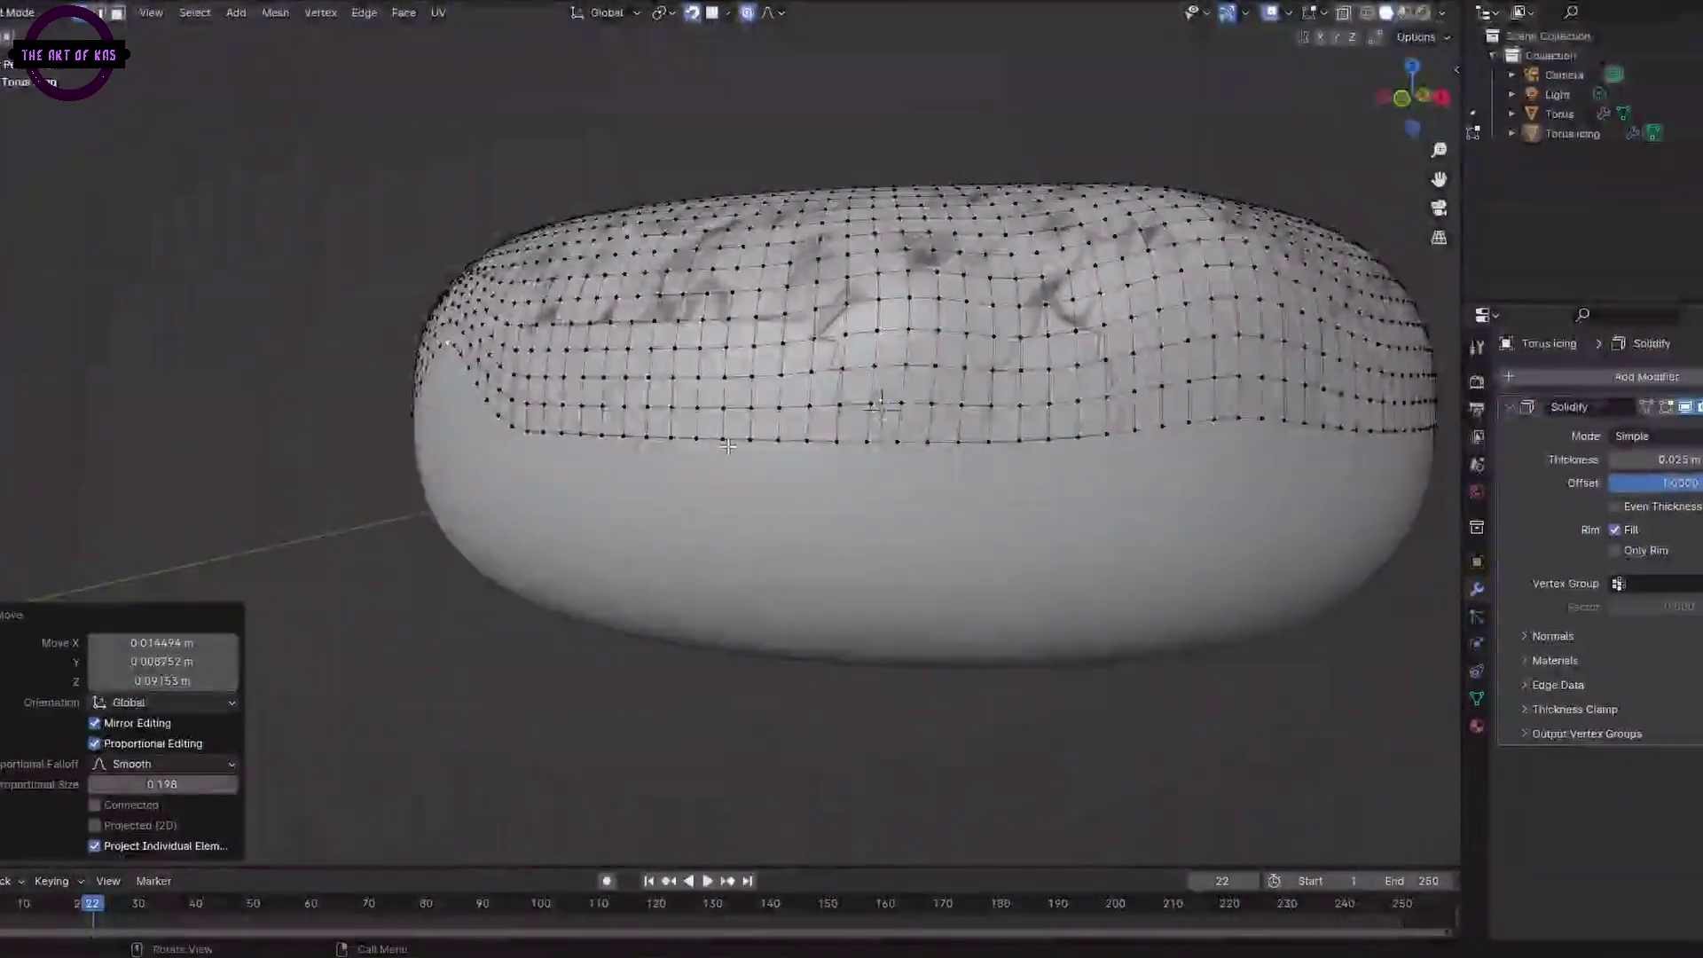
pyautogui.moveTo(368, 165); pyautogui.dragTo(532, 266, button='middle')
pyautogui.scroll(6, 533, 267)
pyautogui.scroll(-4, 990, 461)
pyautogui.moveTo(990, 461); pyautogui.dragTo(621, 399, button='middle')
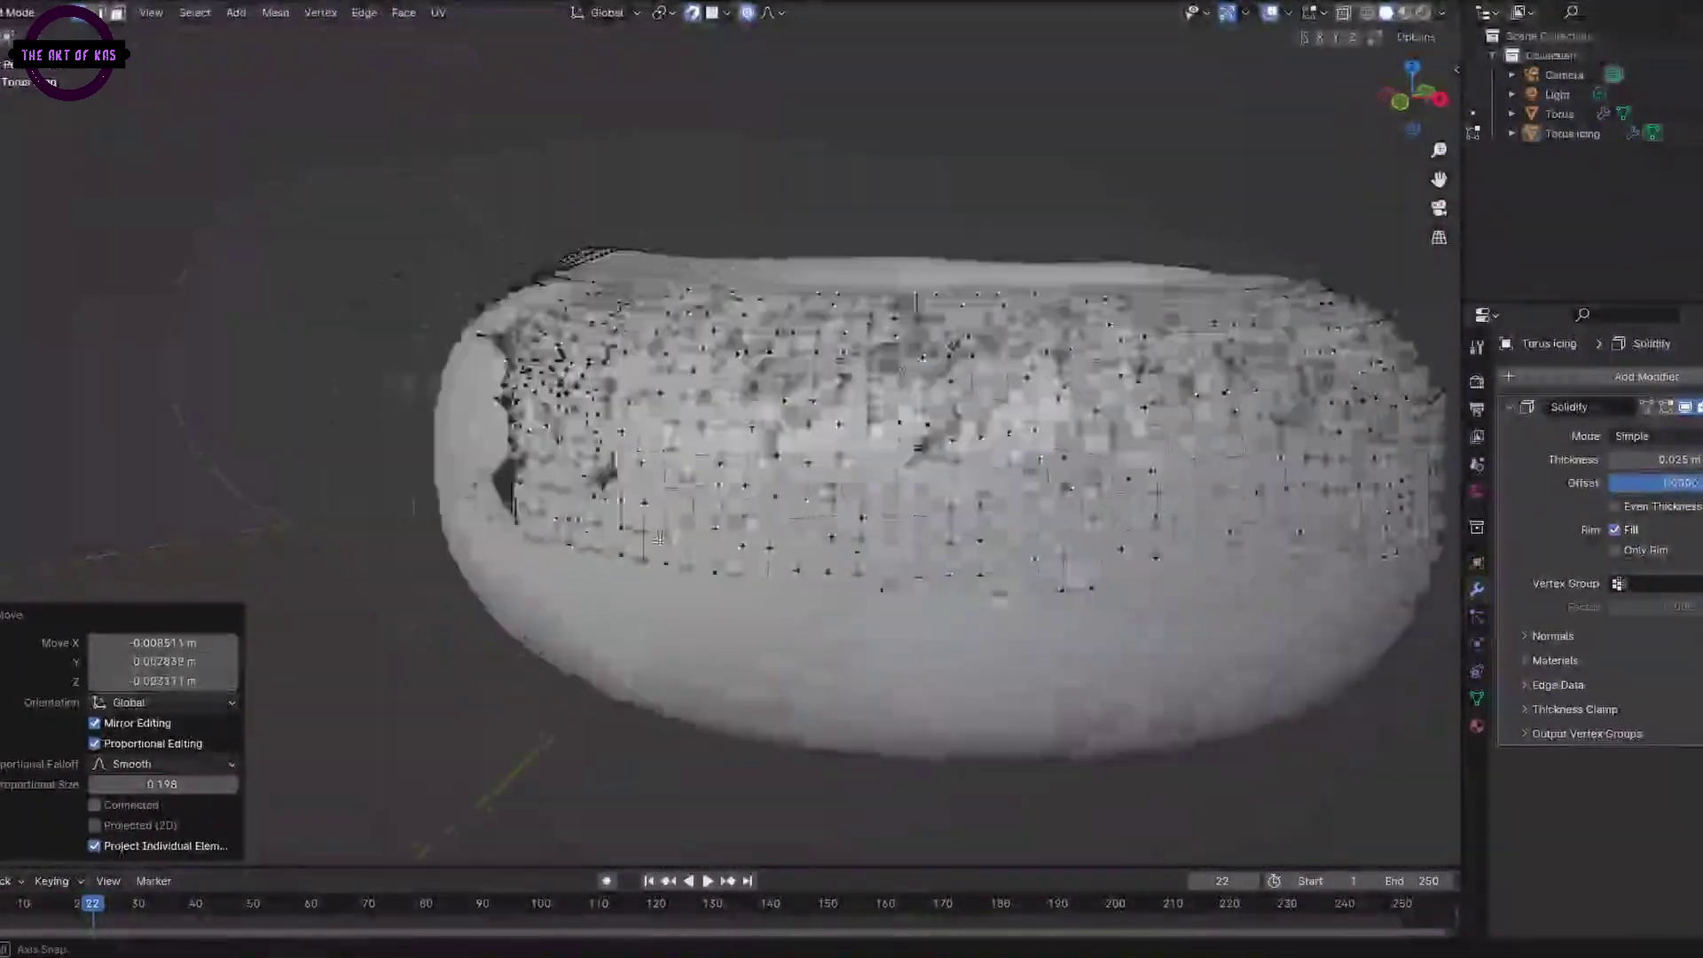
# - Grab more icing edge vertices and drag them down the donut's side into drips
pyautogui.press('g')
pyautogui.click(186, 451)
pyautogui.click(211, 482)
pyautogui.scroll(-3, 817, 498)
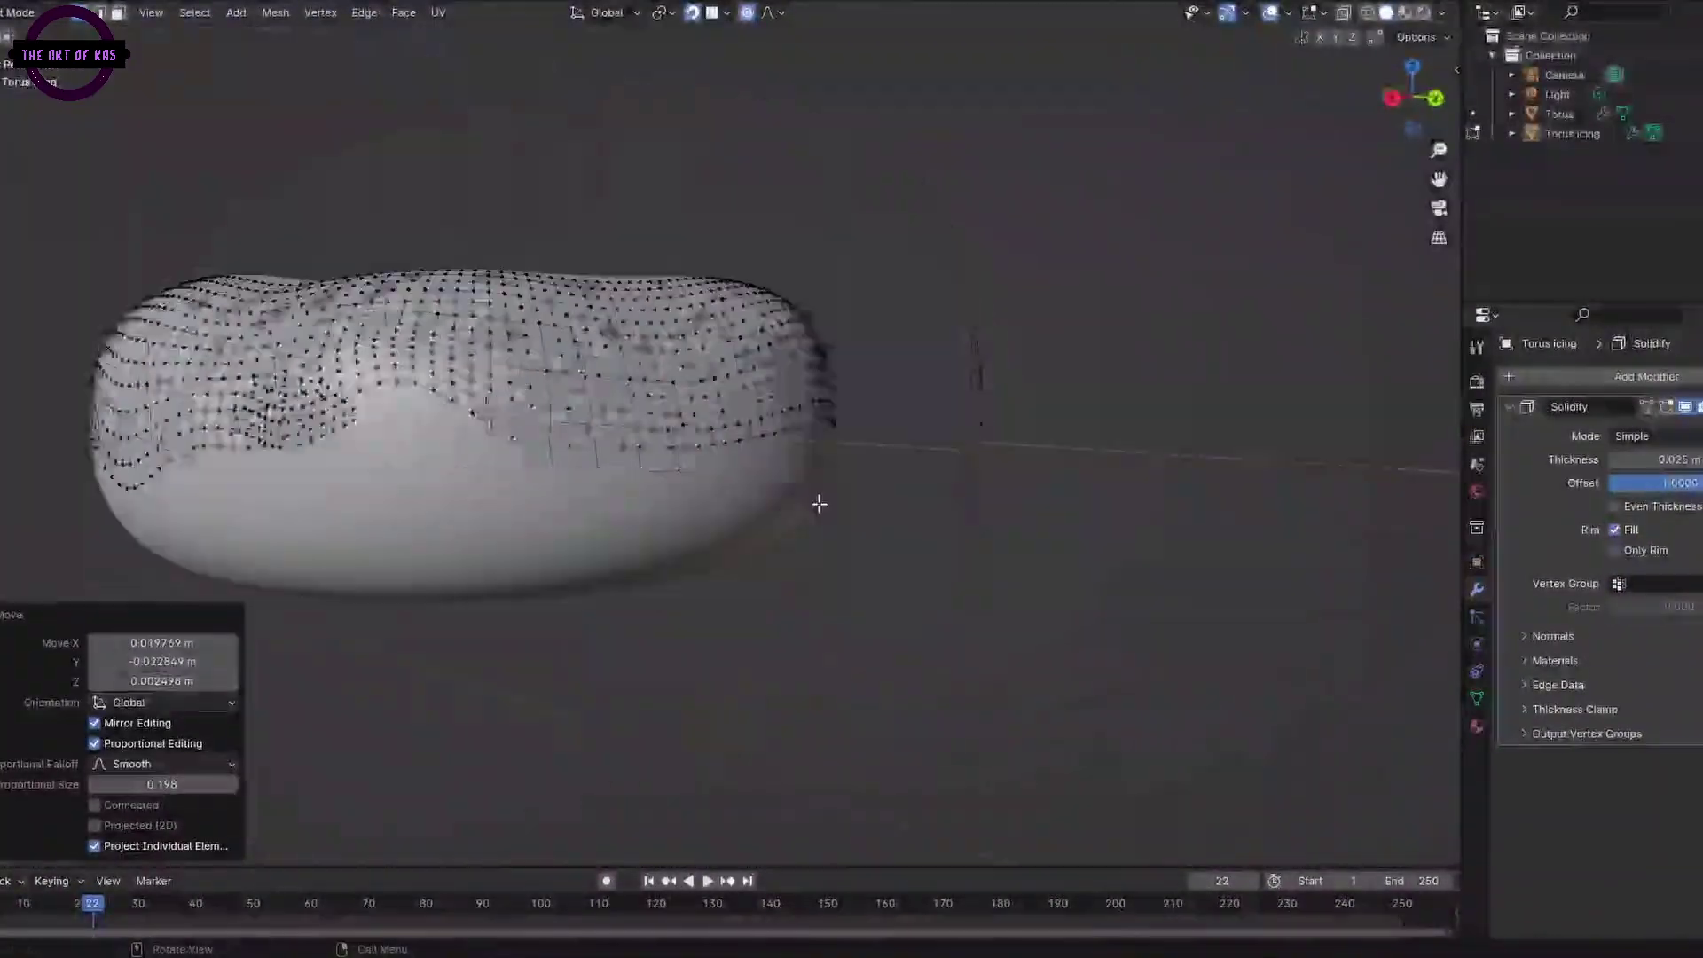
pyautogui.scroll(5, 817, 498)
pyautogui.moveTo(869, 656); pyautogui.dragTo(588, 566, button='middle')
pyautogui.click(703, 454)
pyautogui.scroll(-3, 703, 454)
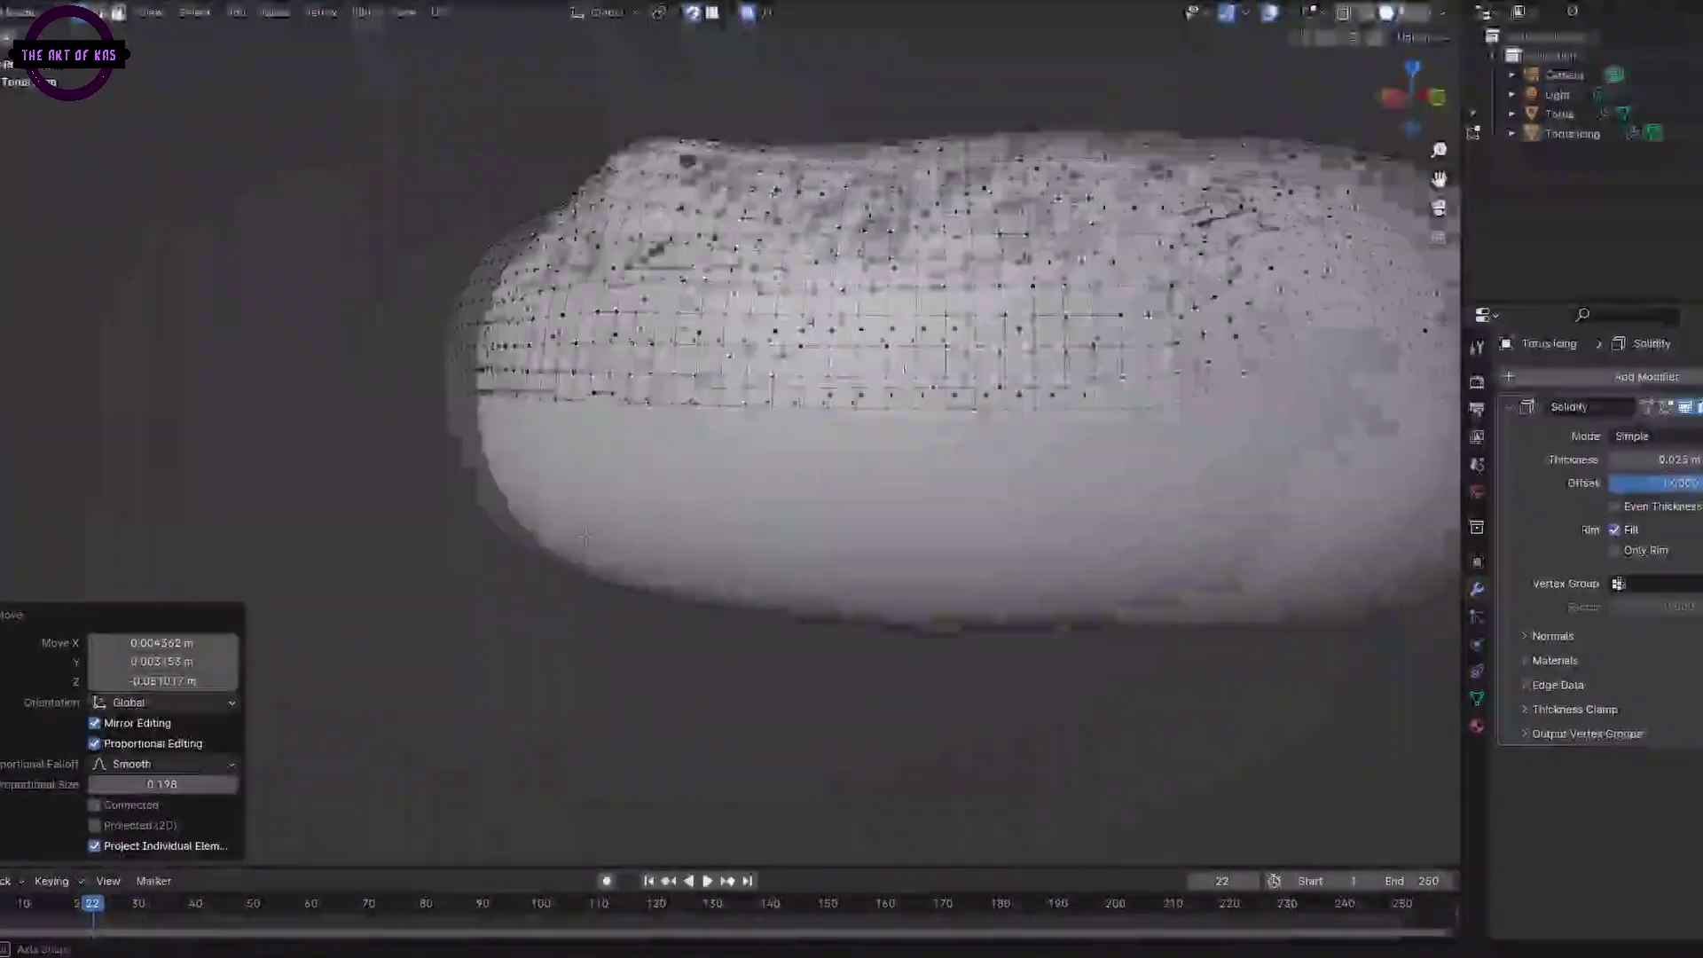
pyautogui.press('g')
pyautogui.click(731, 426)
pyautogui.scroll(5, 731, 426)
pyautogui.moveTo(730, 426); pyautogui.dragTo(1046, 614, button='middle')
# - Continue falloff moves on the remaining edge vertices for a wavy, drip-like rim
pyautogui.scroll(-4, 731, 426)
pyautogui.press('g')
pyautogui.click(1047, 613)
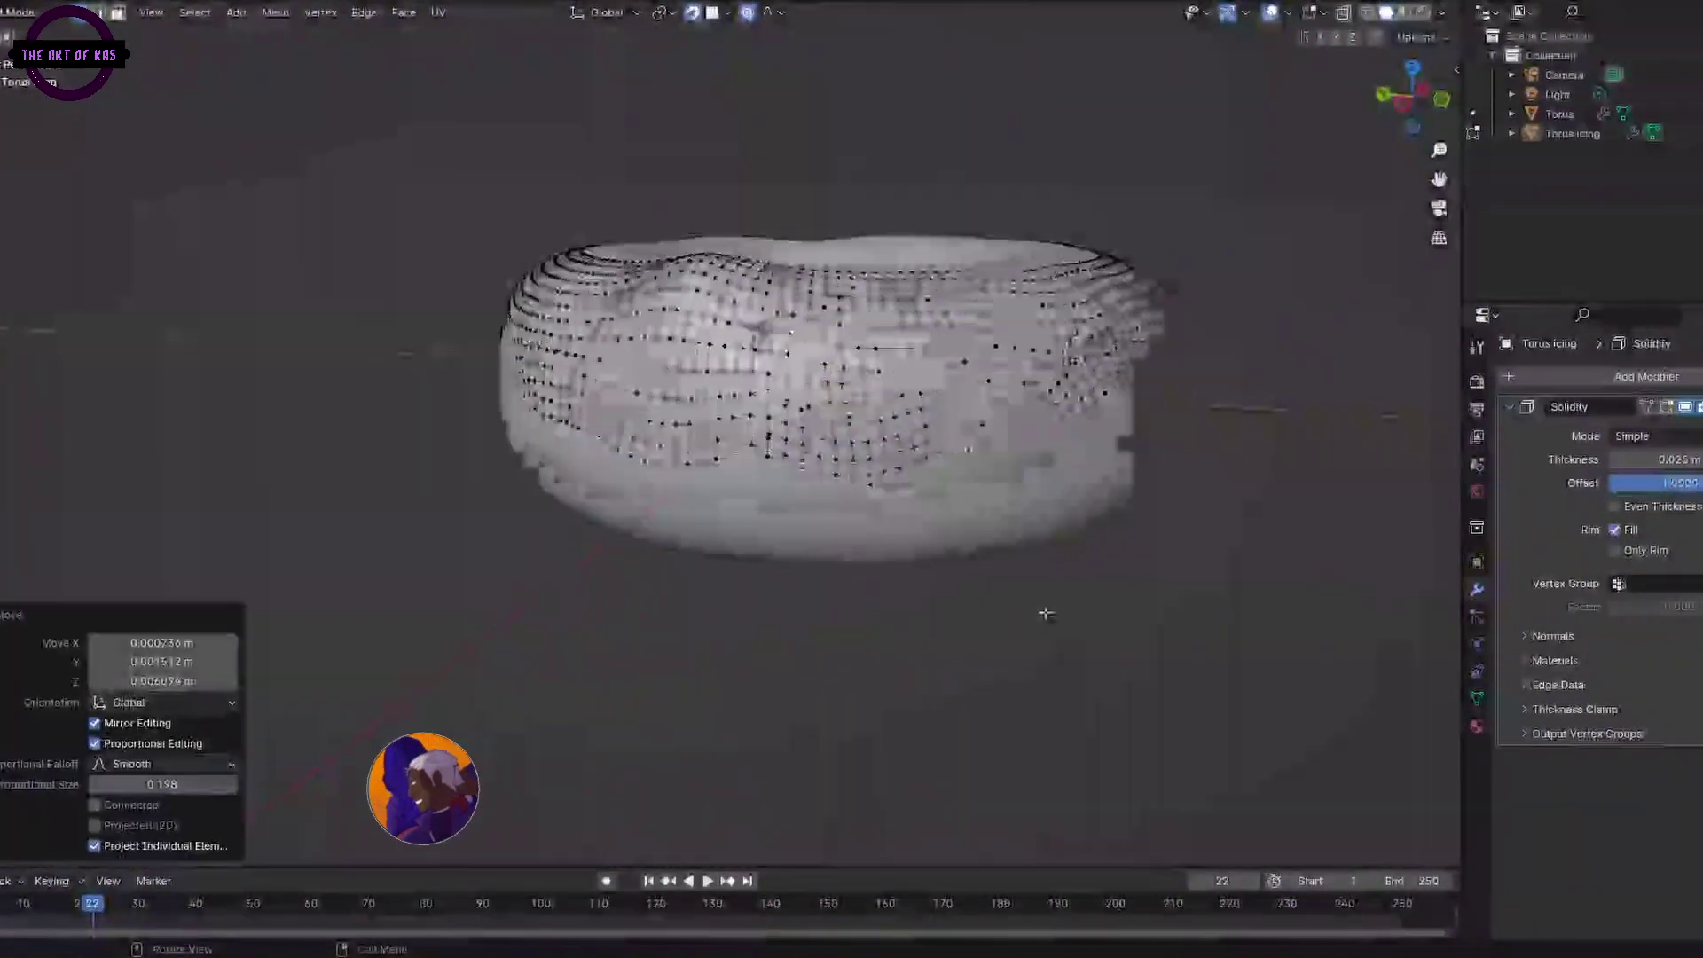
pyautogui.scroll(5, 1360, 449)
pyautogui.moveTo(1360, 448); pyautogui.dragTo(798, 621, button='middle')
pyautogui.press('g')
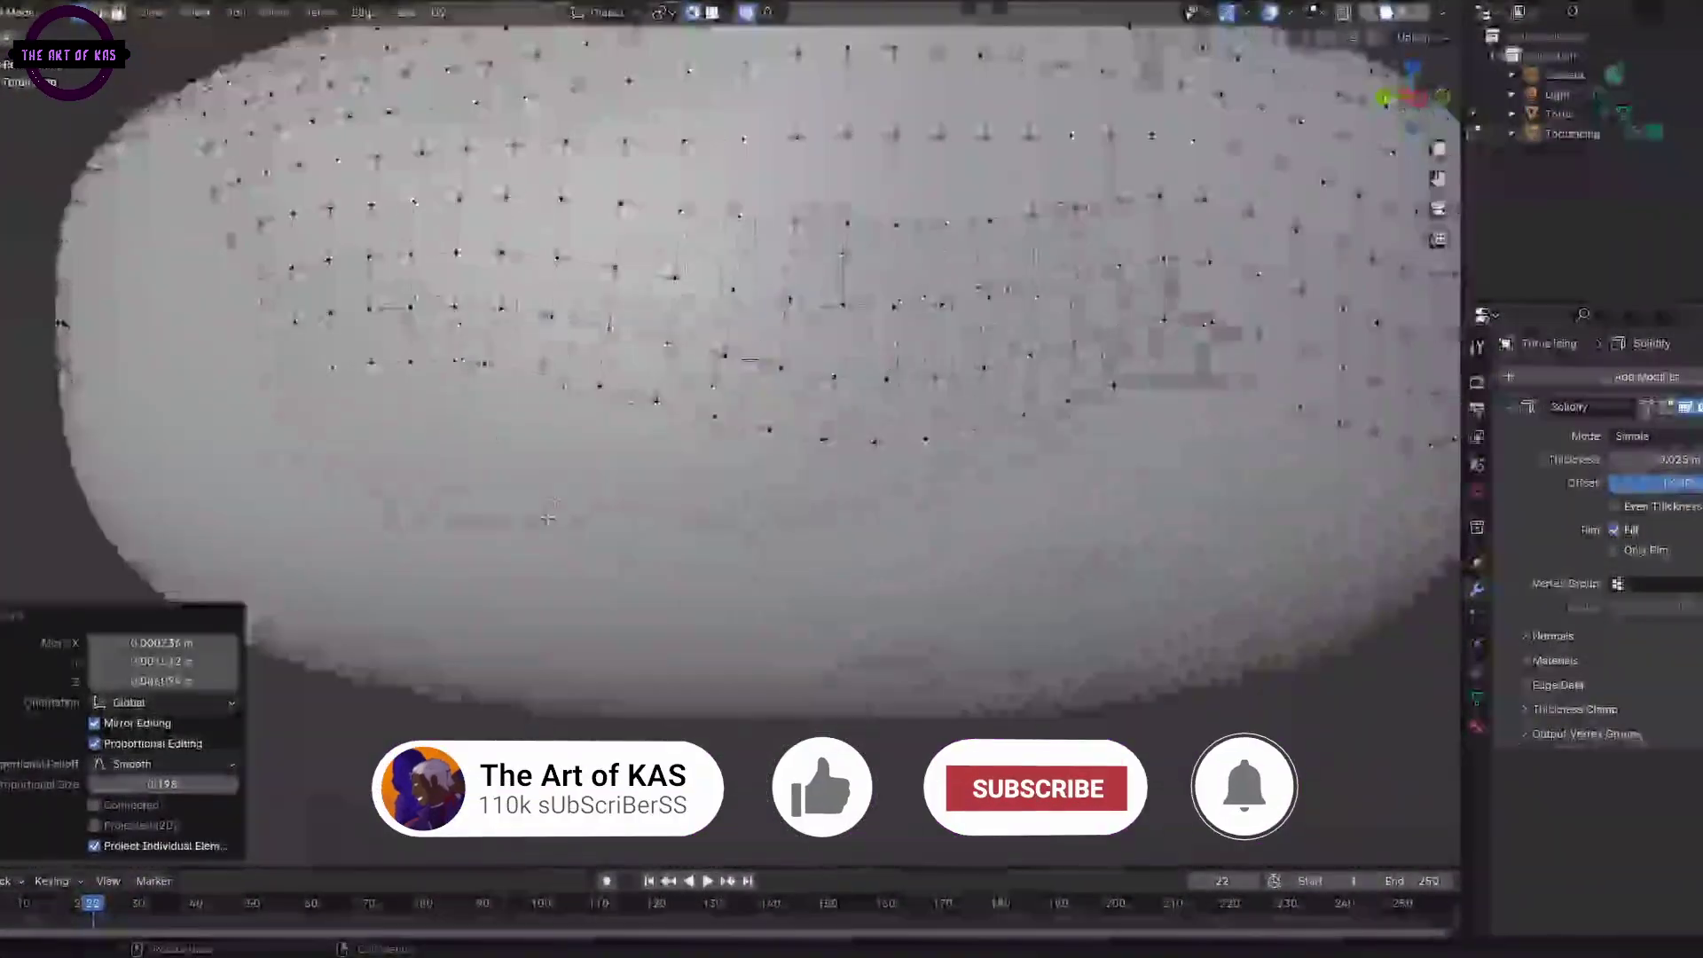
pyautogui.click(764, 936)
pyautogui.press('g')
pyautogui.moveTo(731, 426); pyautogui.dragTo(843, 479, button='middle')
pyautogui.scroll(-4, 731, 426)
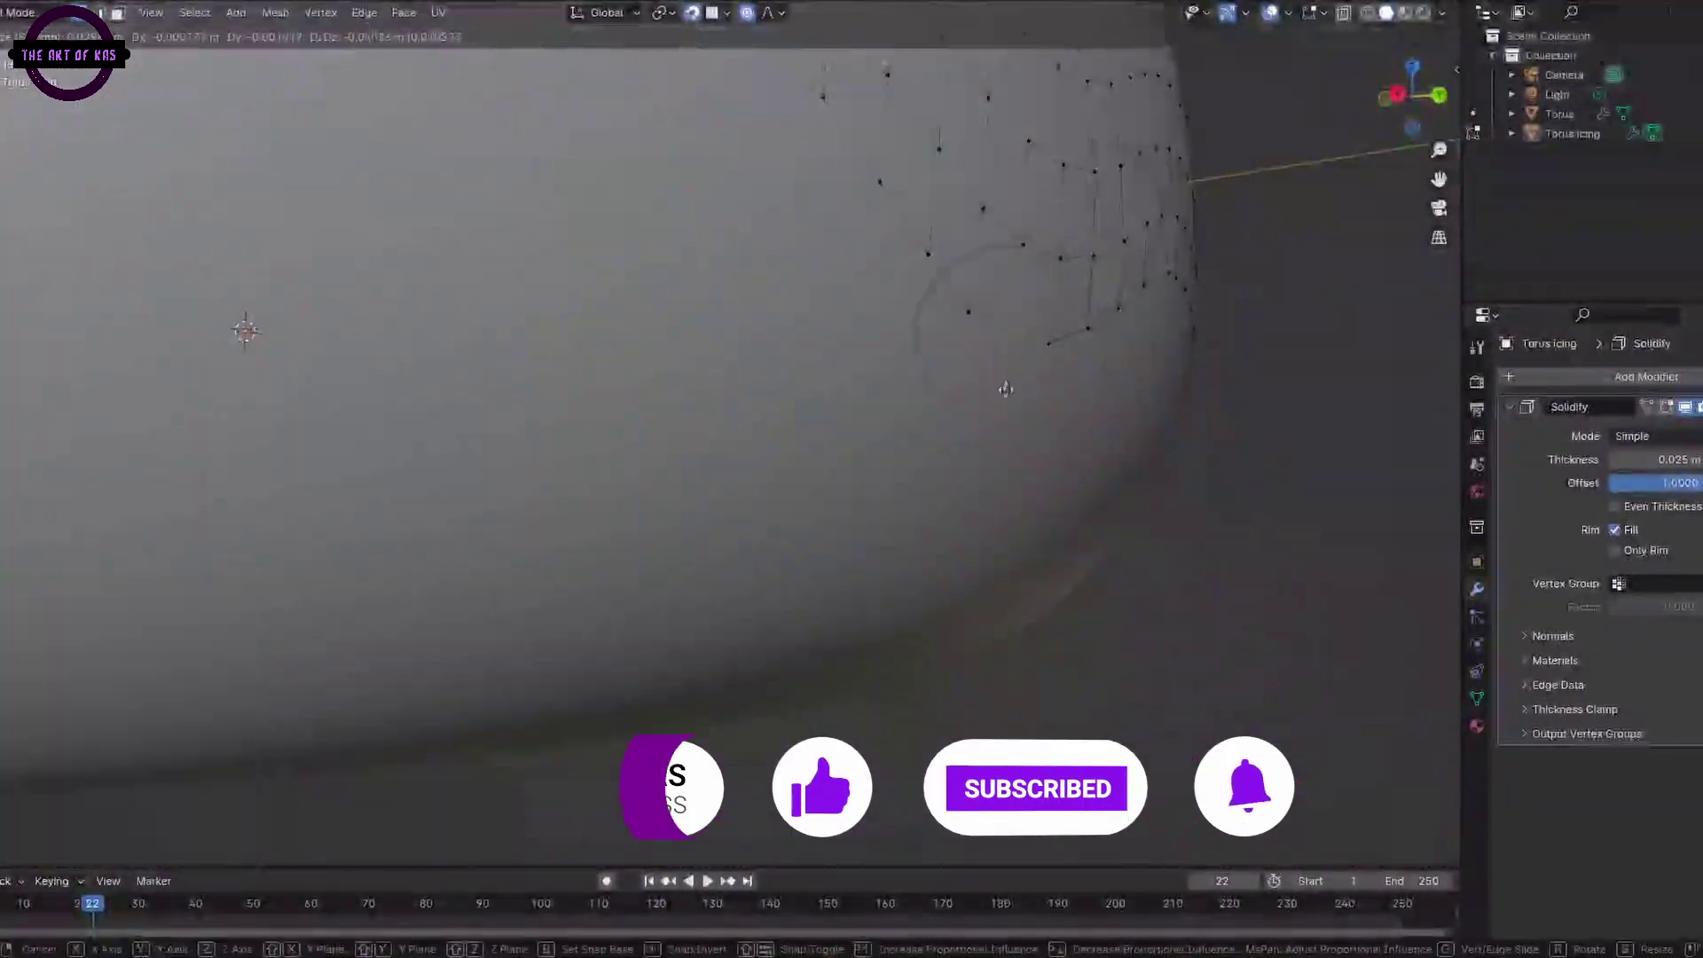
pyautogui.press('g')
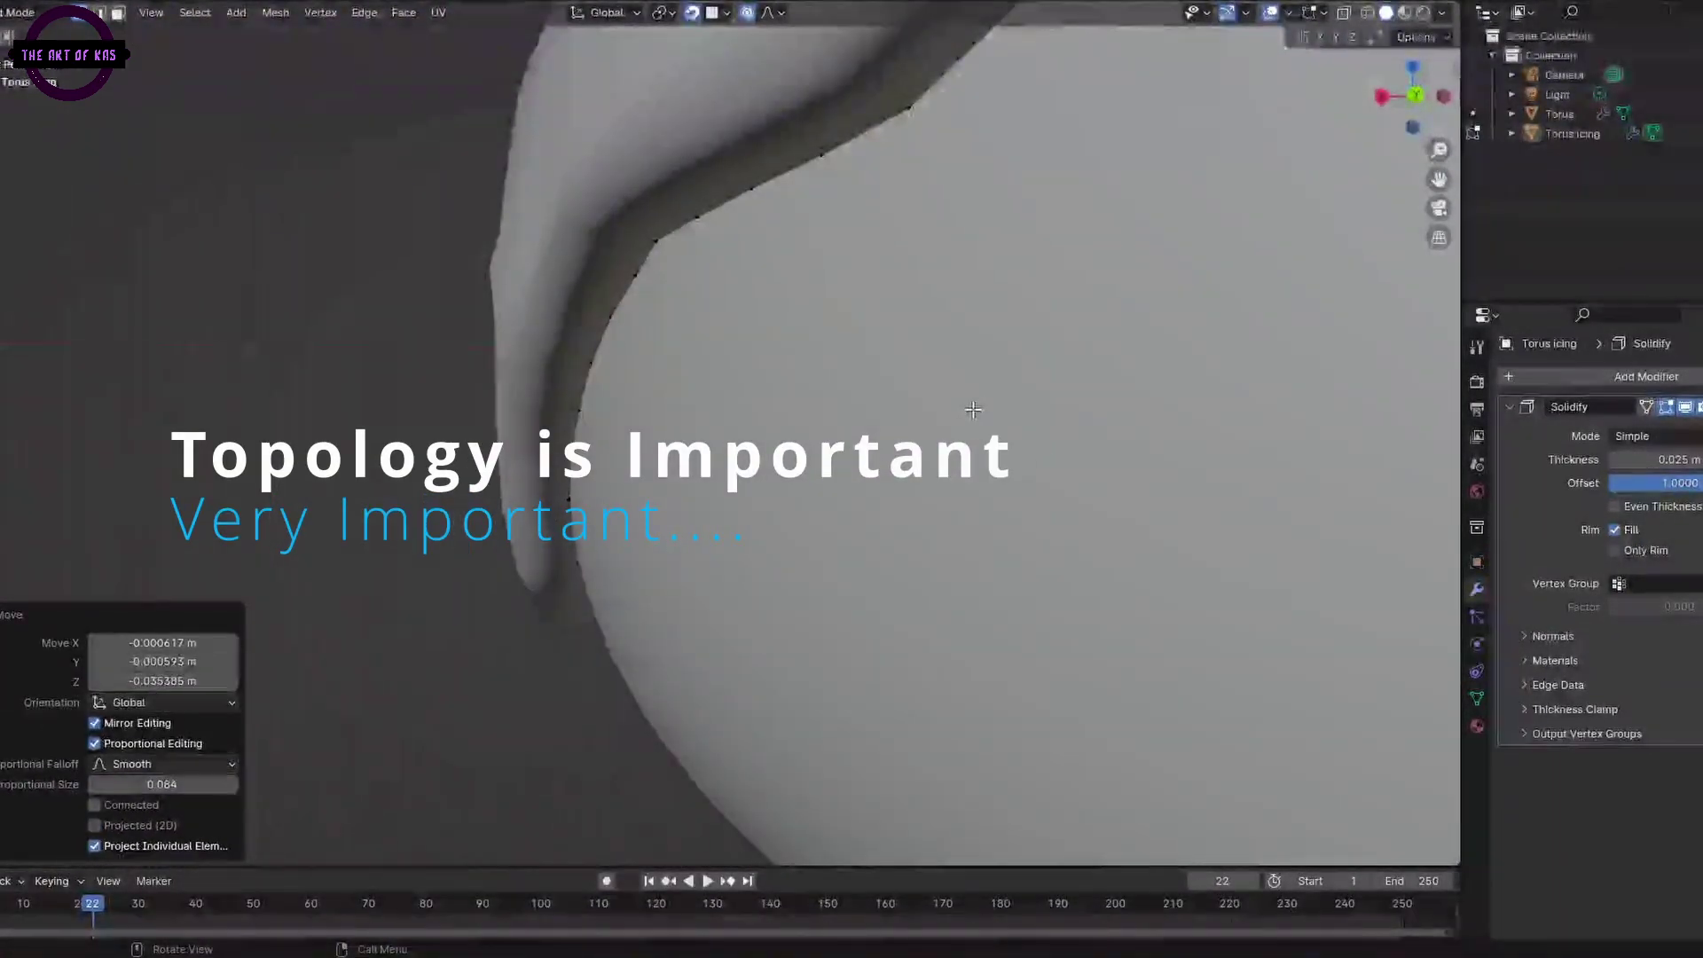
# - In Object Mode, add a Subdivision Surface modifier to the icing
pyautogui.press('Tab')
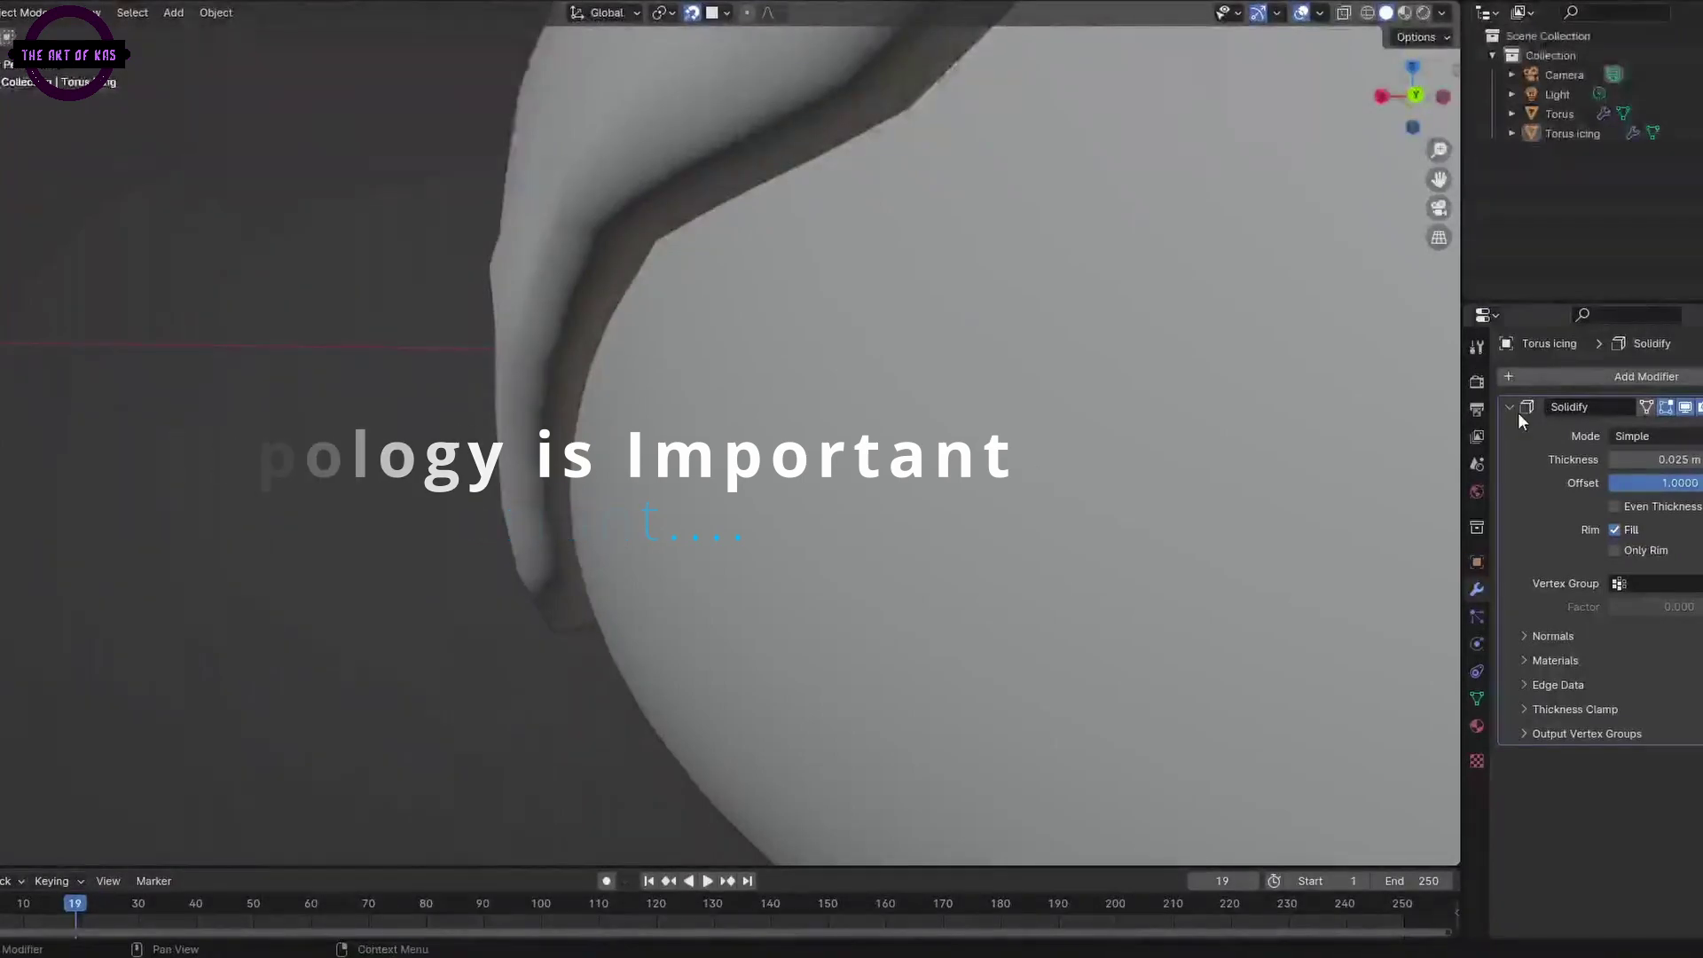
pyautogui.click(1646, 377)
pyautogui.click(1407, 673)
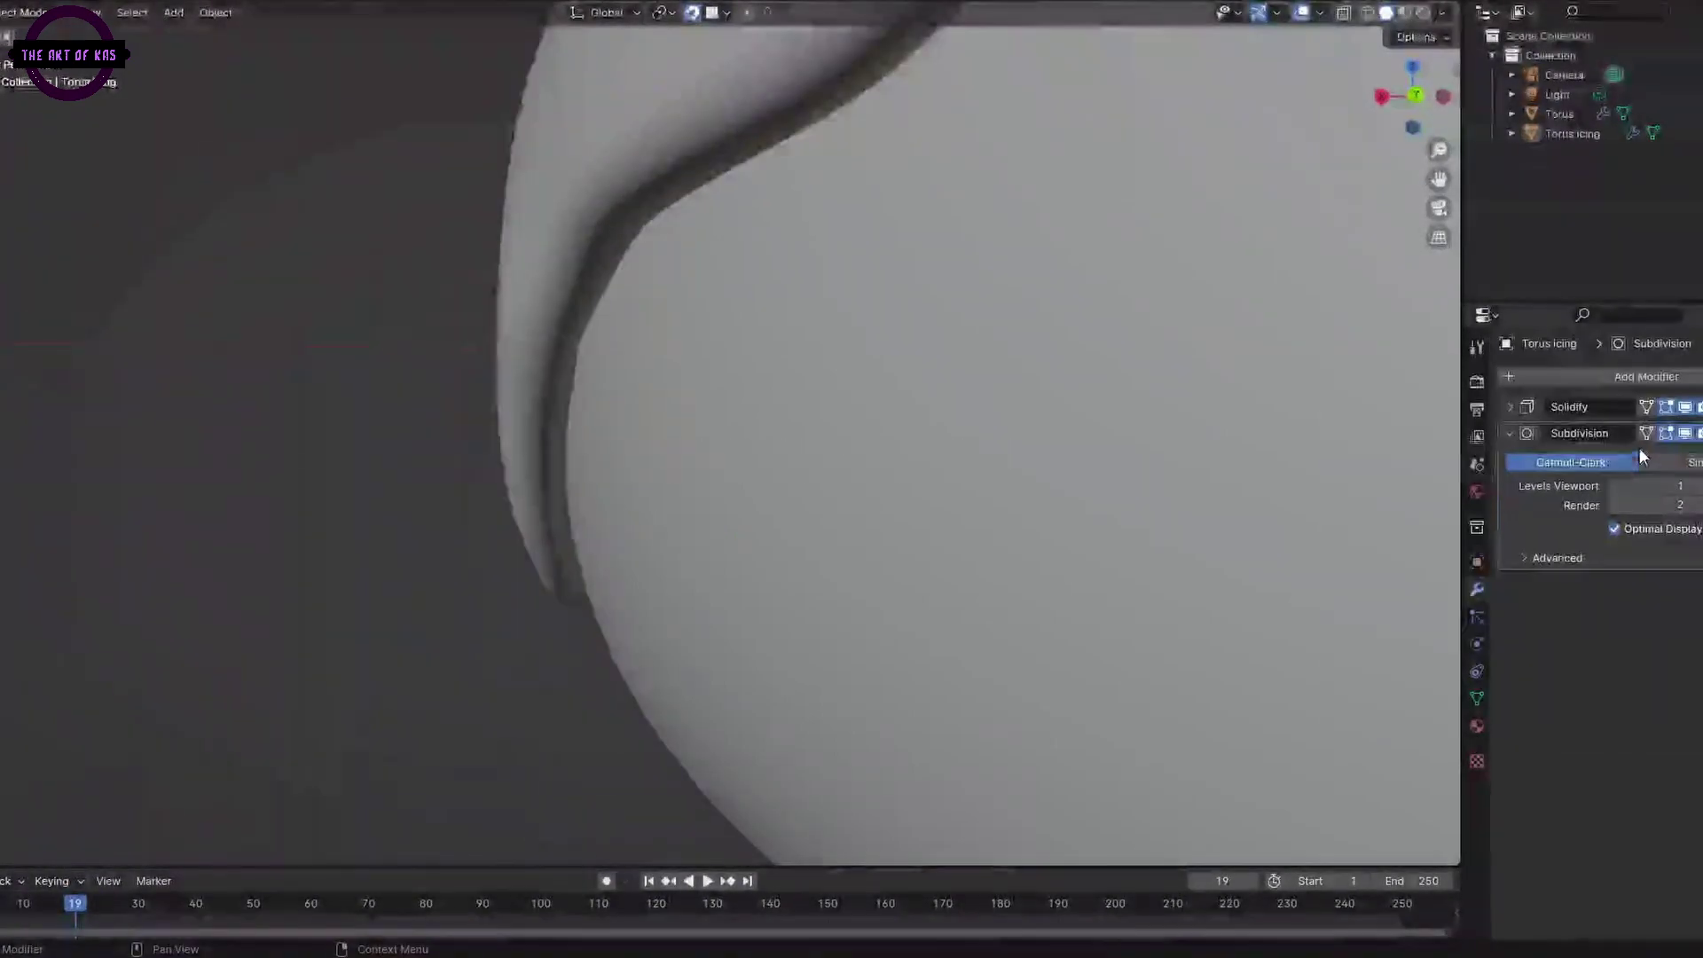
pyautogui.click(1637, 448)
pyautogui.moveTo(1201, 411); pyautogui.dragTo(503, 681, button='middle')
pyautogui.press('z')
pyautogui.moveTo(593, 600); pyautogui.dragTo(1386, 27, button='middle')
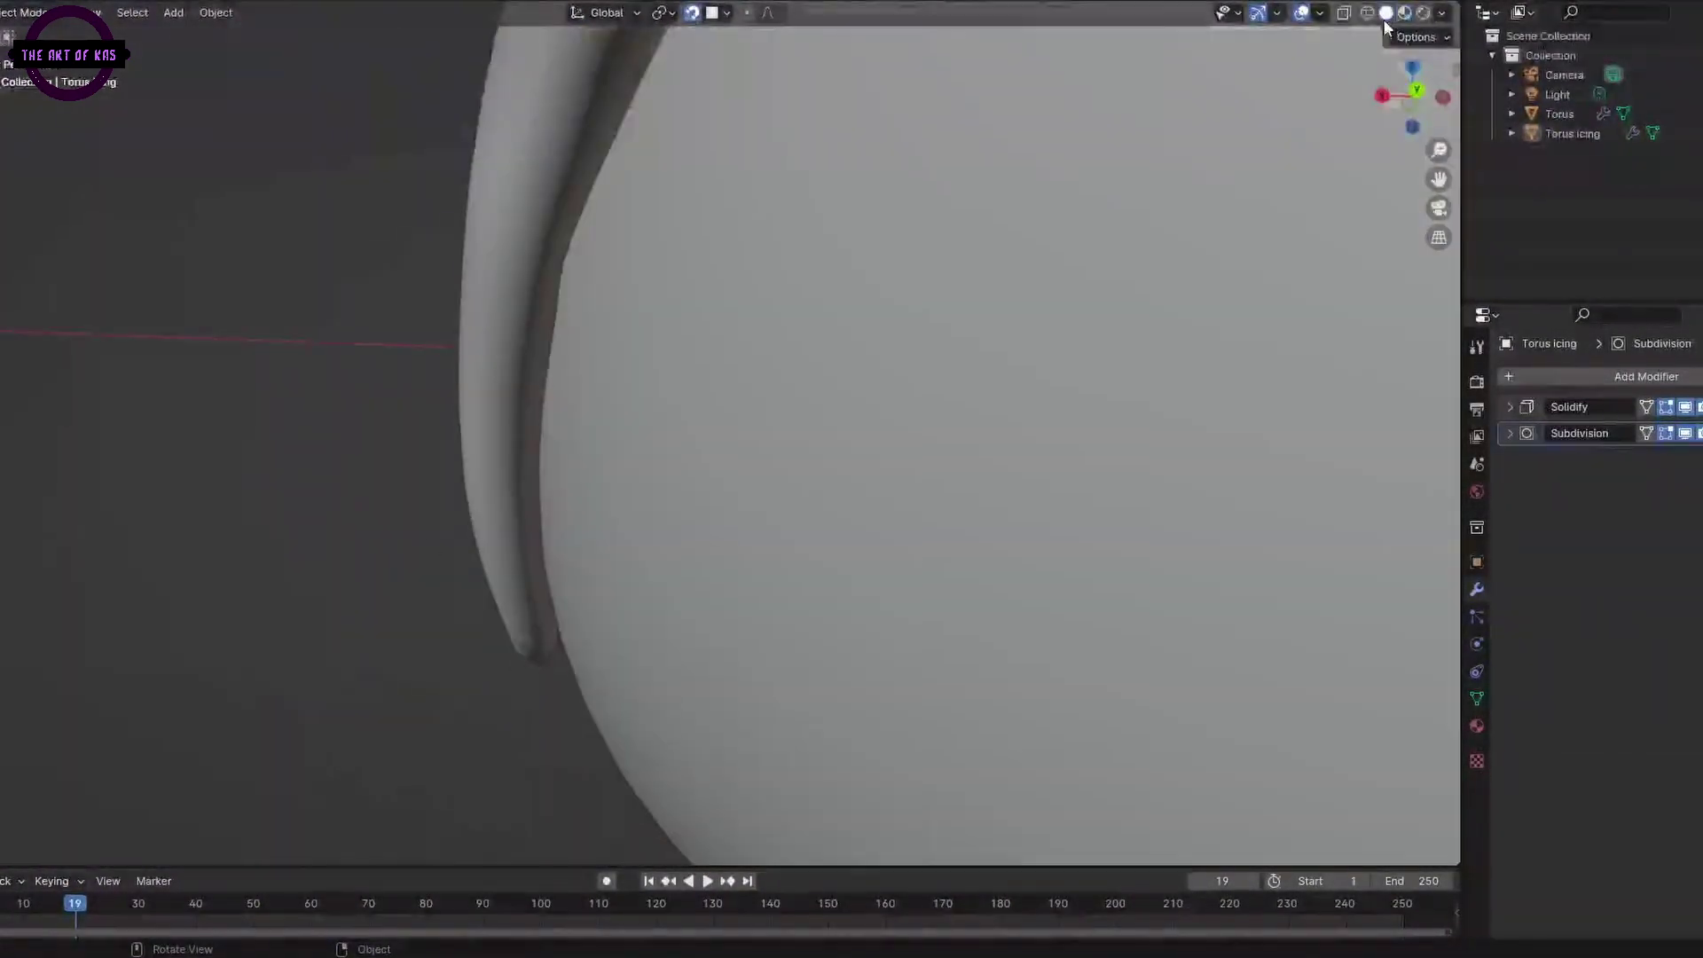
pyautogui.keyDown('shift'); pyautogui.moveTo(541, 660); pyautogui.dragTo(426, 593, button='middle'); pyautogui.keyUp('shift')
# - Set the Solidify modifier's Edge Data Crease Inner to 1
pyautogui.click(1510, 406)
pyautogui.click(1558, 685)
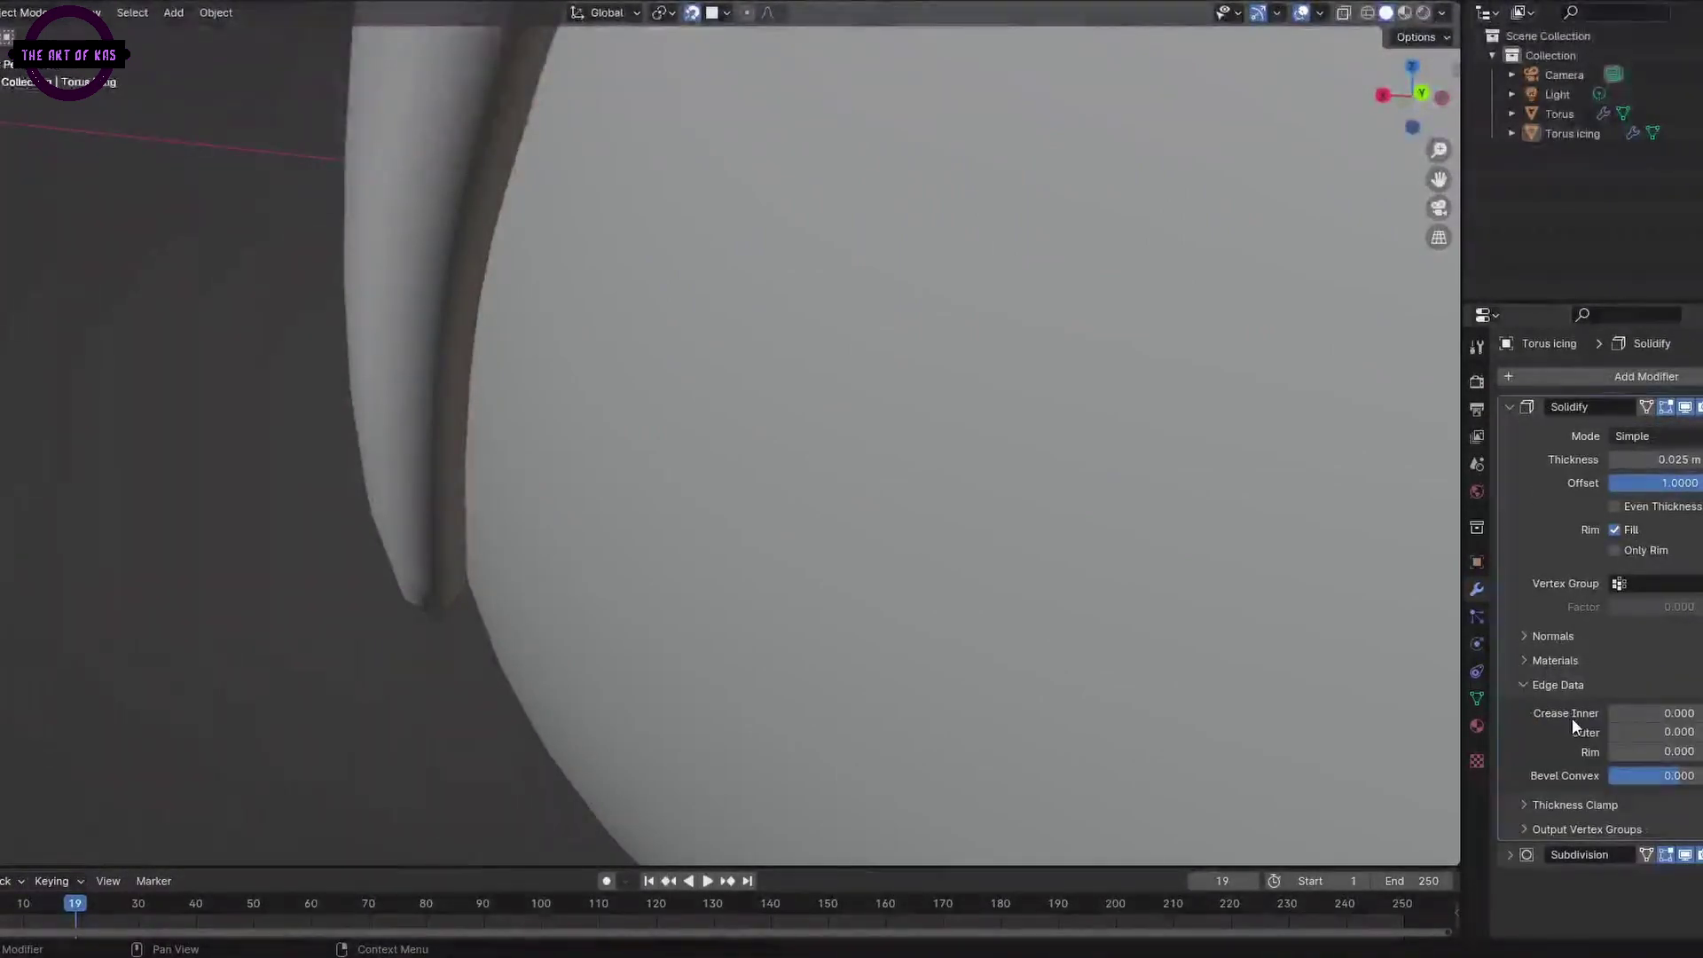
pyautogui.moveTo(1652, 710); pyautogui.dragTo(1694, 710)
pyautogui.scroll(-6, 593, 594)
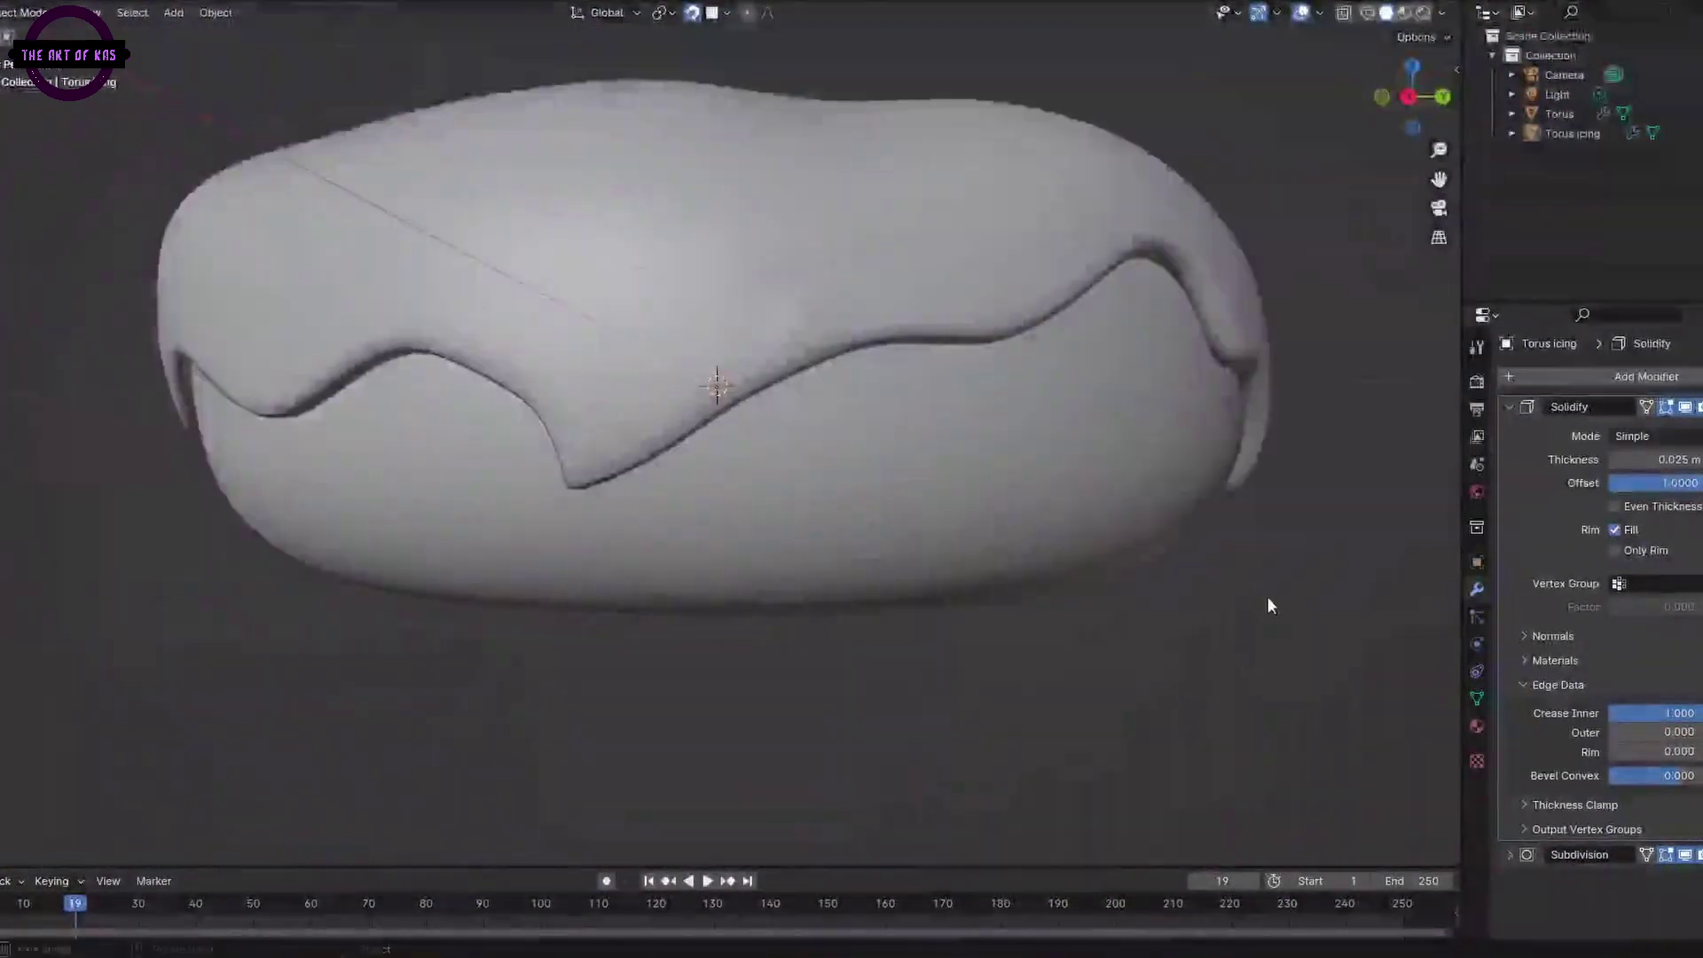
pyautogui.moveTo(1269, 596); pyautogui.dragTo(196, 551, button='middle')
pyautogui.scroll(4, 266, 577)
pyautogui.scroll(-8, 621, 599)
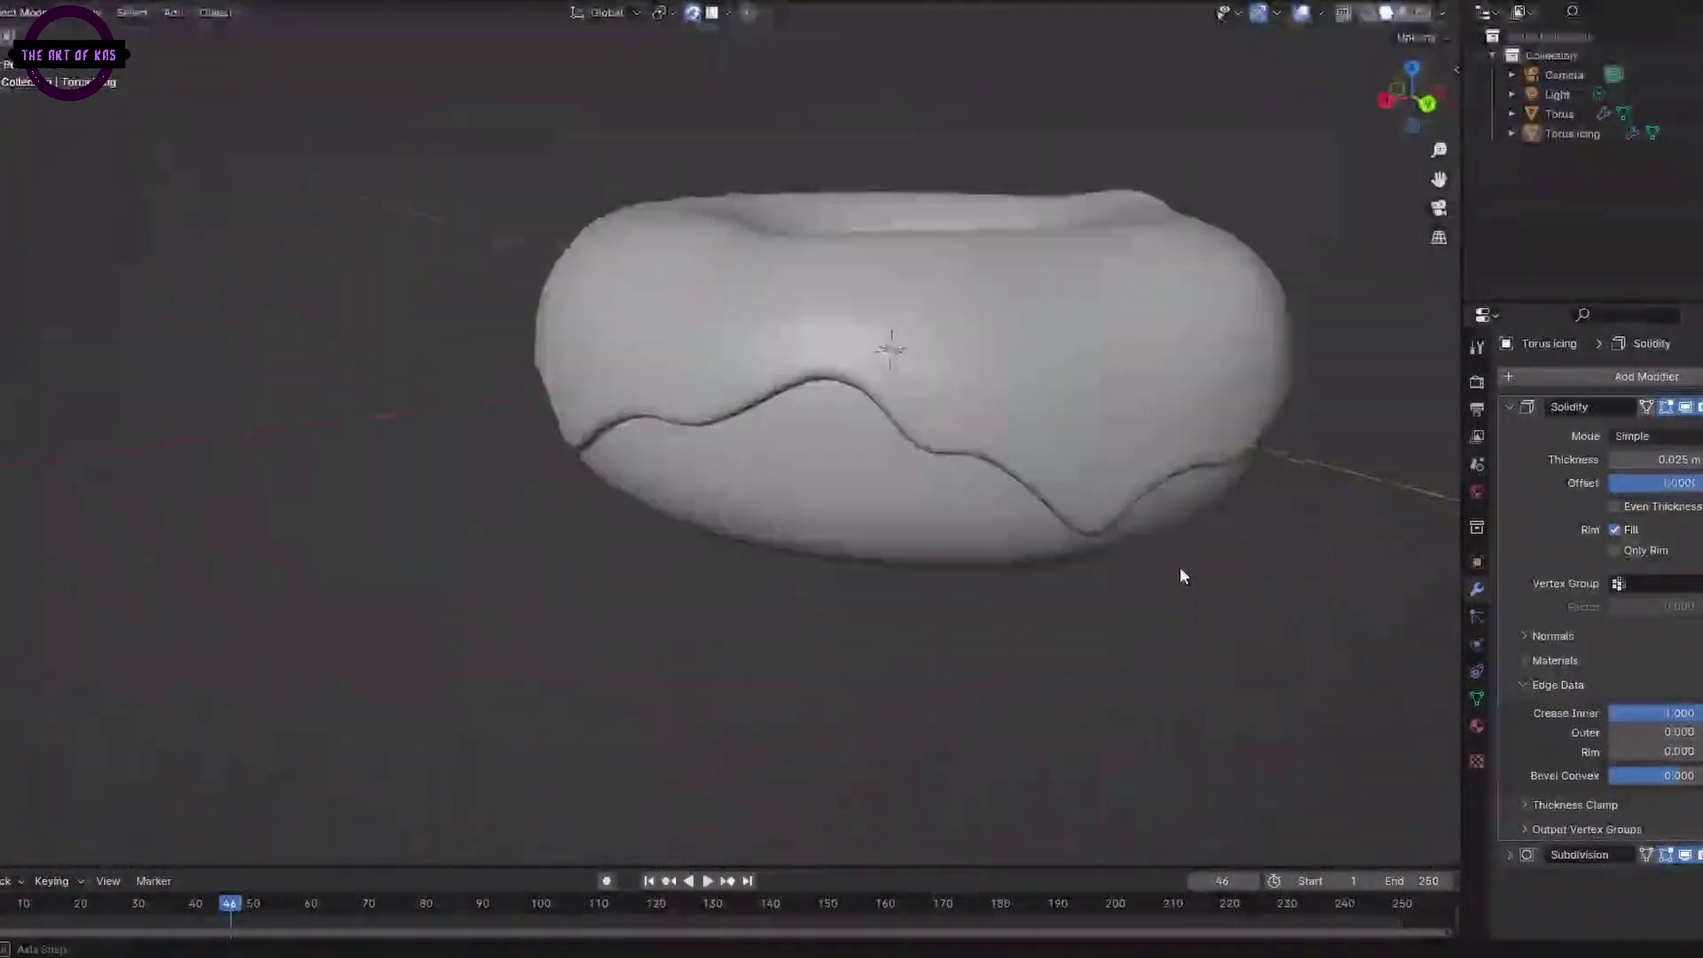
pyautogui.moveTo(1179, 578); pyautogui.dragTo(615, 594, button='middle')
pyautogui.scroll(5, 615, 595)
pyautogui.click(1510, 406)
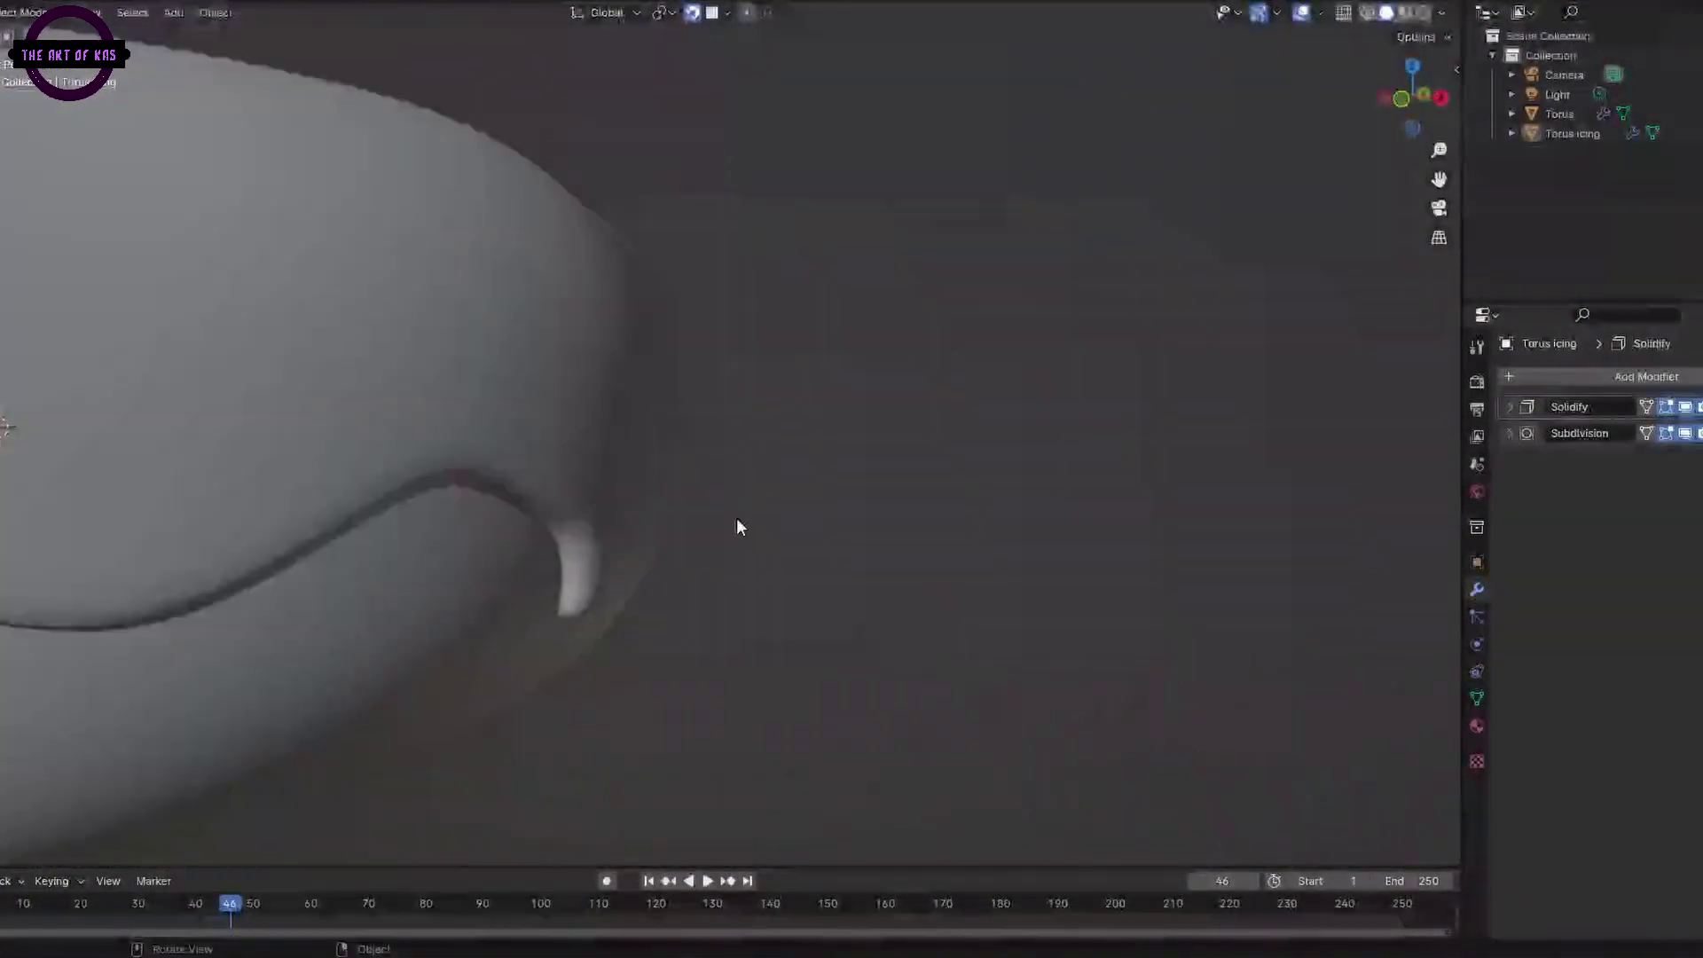
# - Extrude icing edge vertices downward with E to form the first drips
pyautogui.click(1510, 406)
pyautogui.scroll(-5, 589, 563)
pyautogui.moveTo(589, 563); pyautogui.dragTo(407, 597, button='middle')
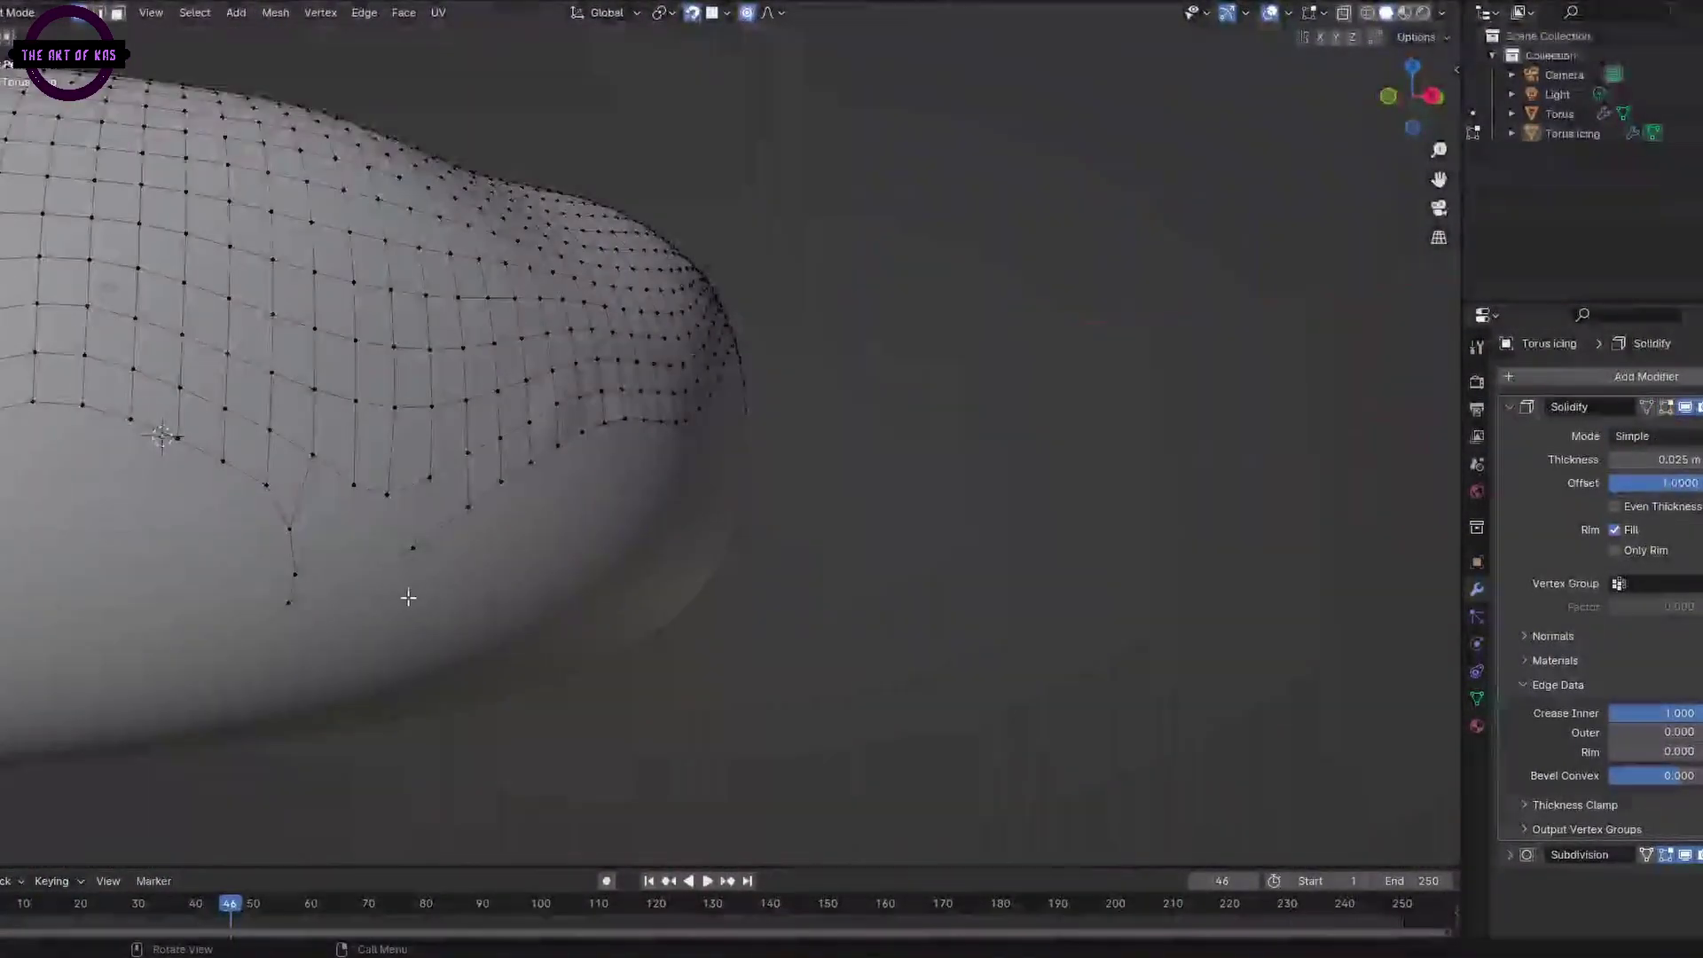
pyautogui.scroll(6, 407, 597)
pyautogui.scroll(-2, 407, 597)
pyautogui.scroll(-3, 616, 585)
pyautogui.press('e')
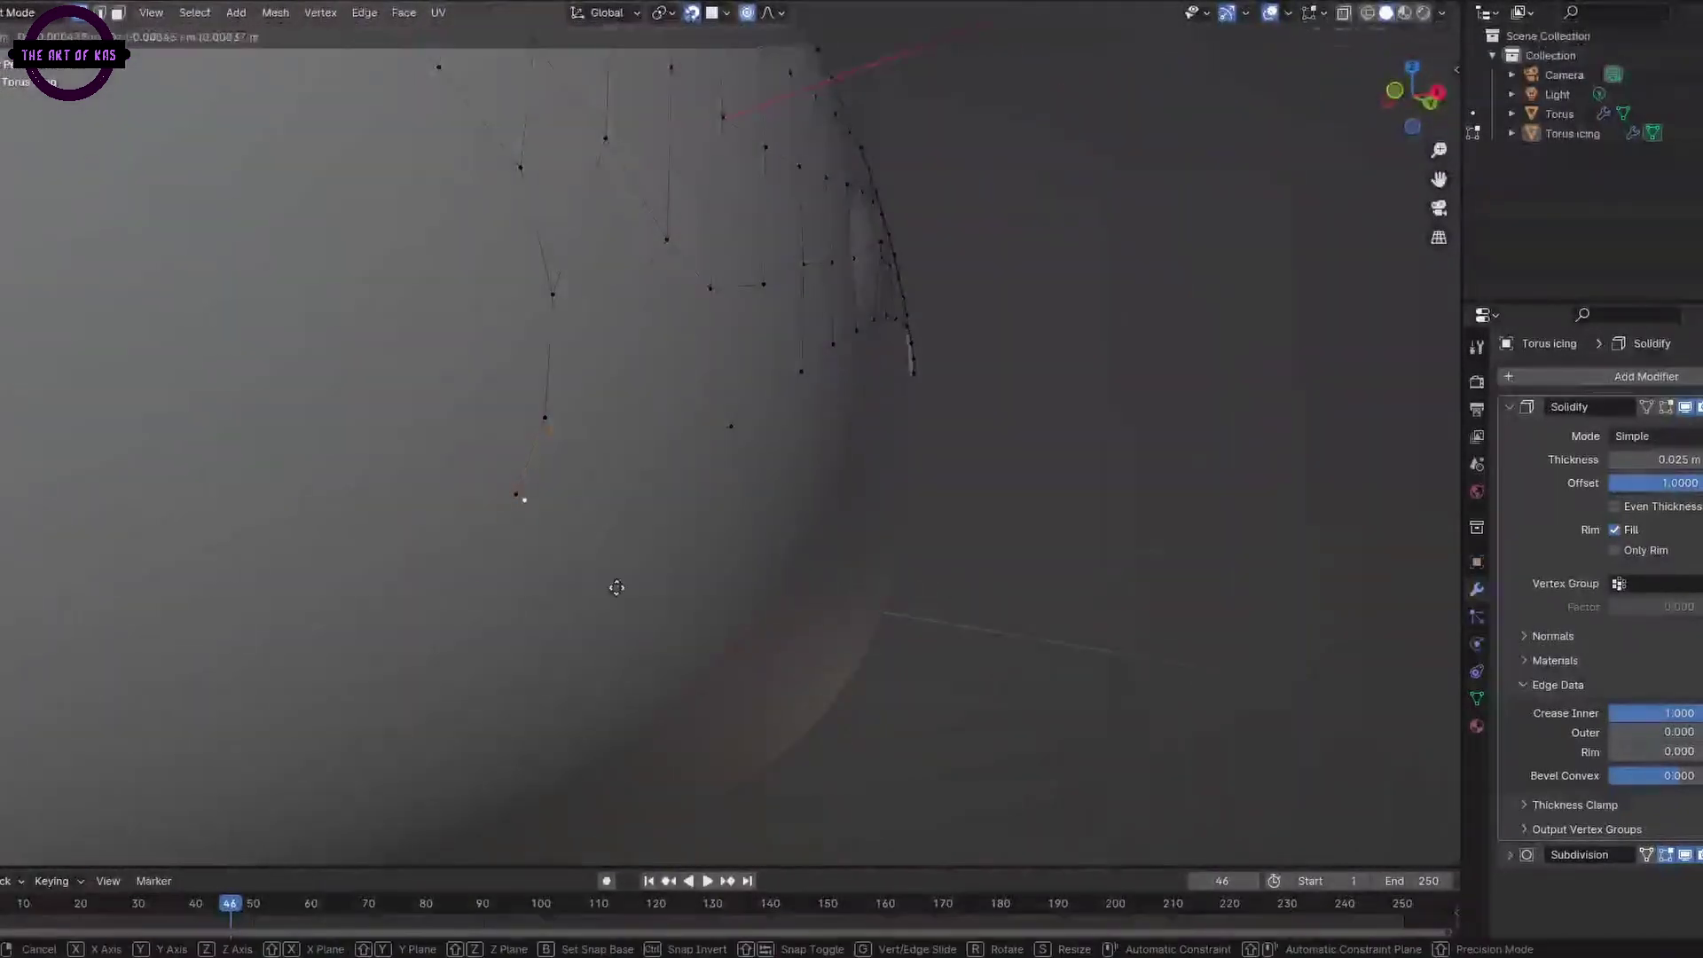
pyautogui.click(589, 684)
pyautogui.moveTo(589, 684); pyautogui.dragTo(820, 577, button='middle')
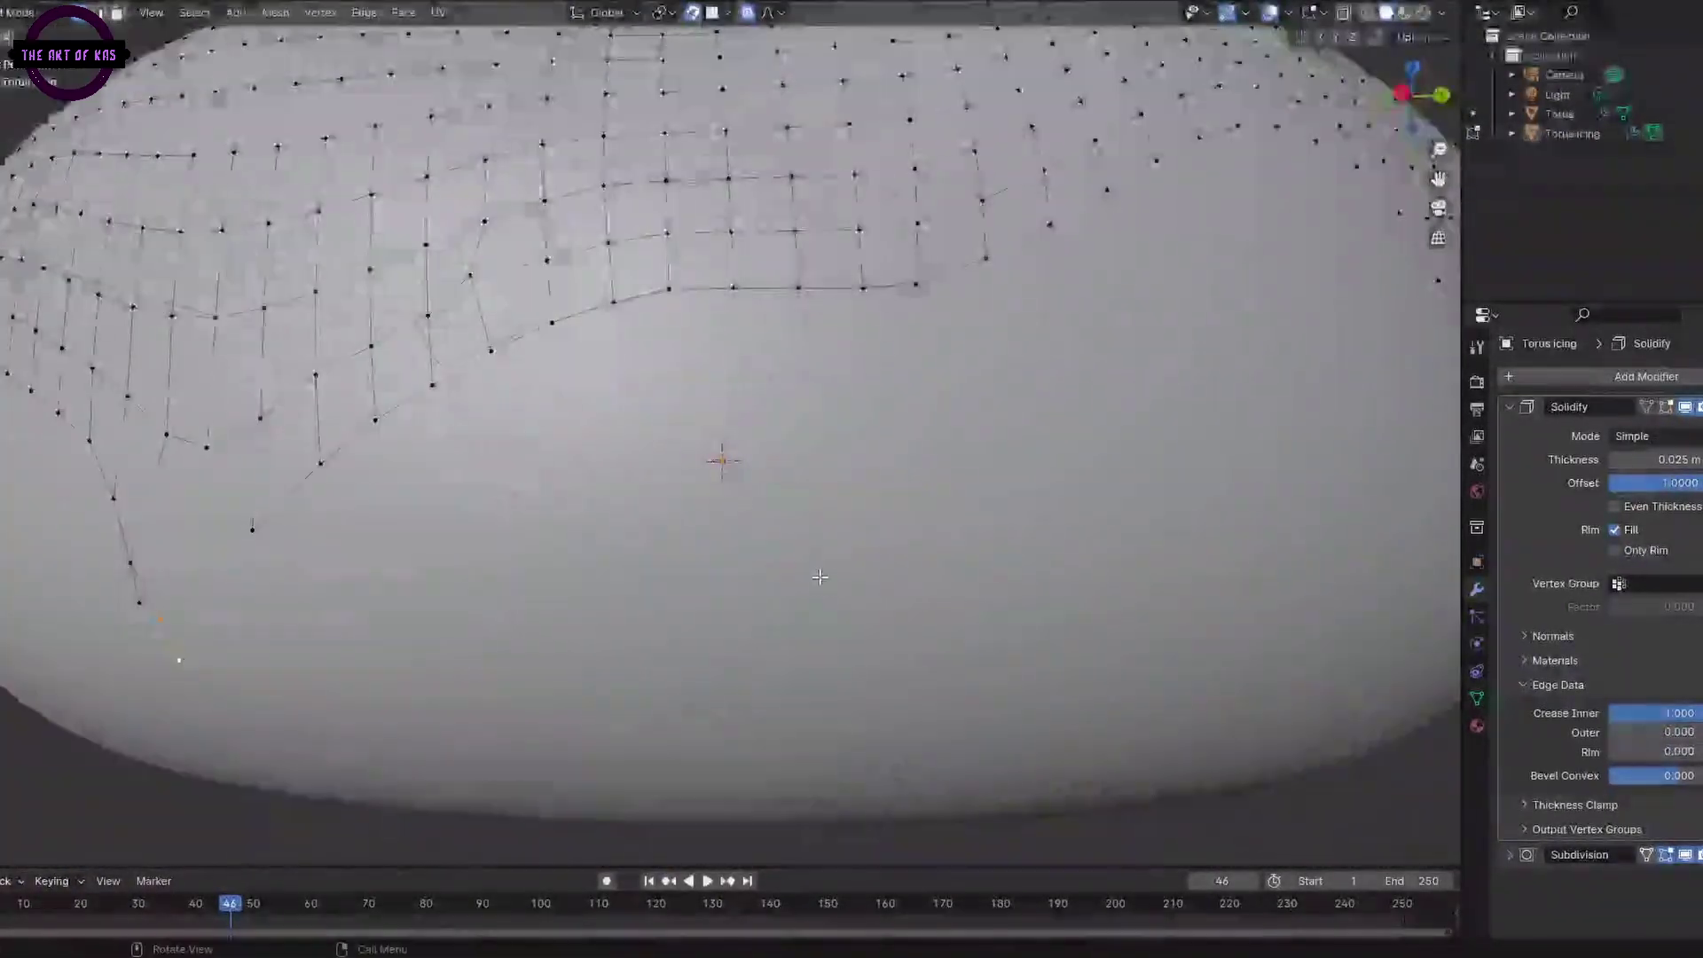
pyautogui.press('e')
pyautogui.click(817, 417)
pyautogui.moveTo(817, 417); pyautogui.dragTo(738, 522, button='middle')
# - Smoothly reshape the icing edge and extrude another drip
pyautogui.scroll(5, 251, 505)
pyautogui.scroll(-5, 738, 522)
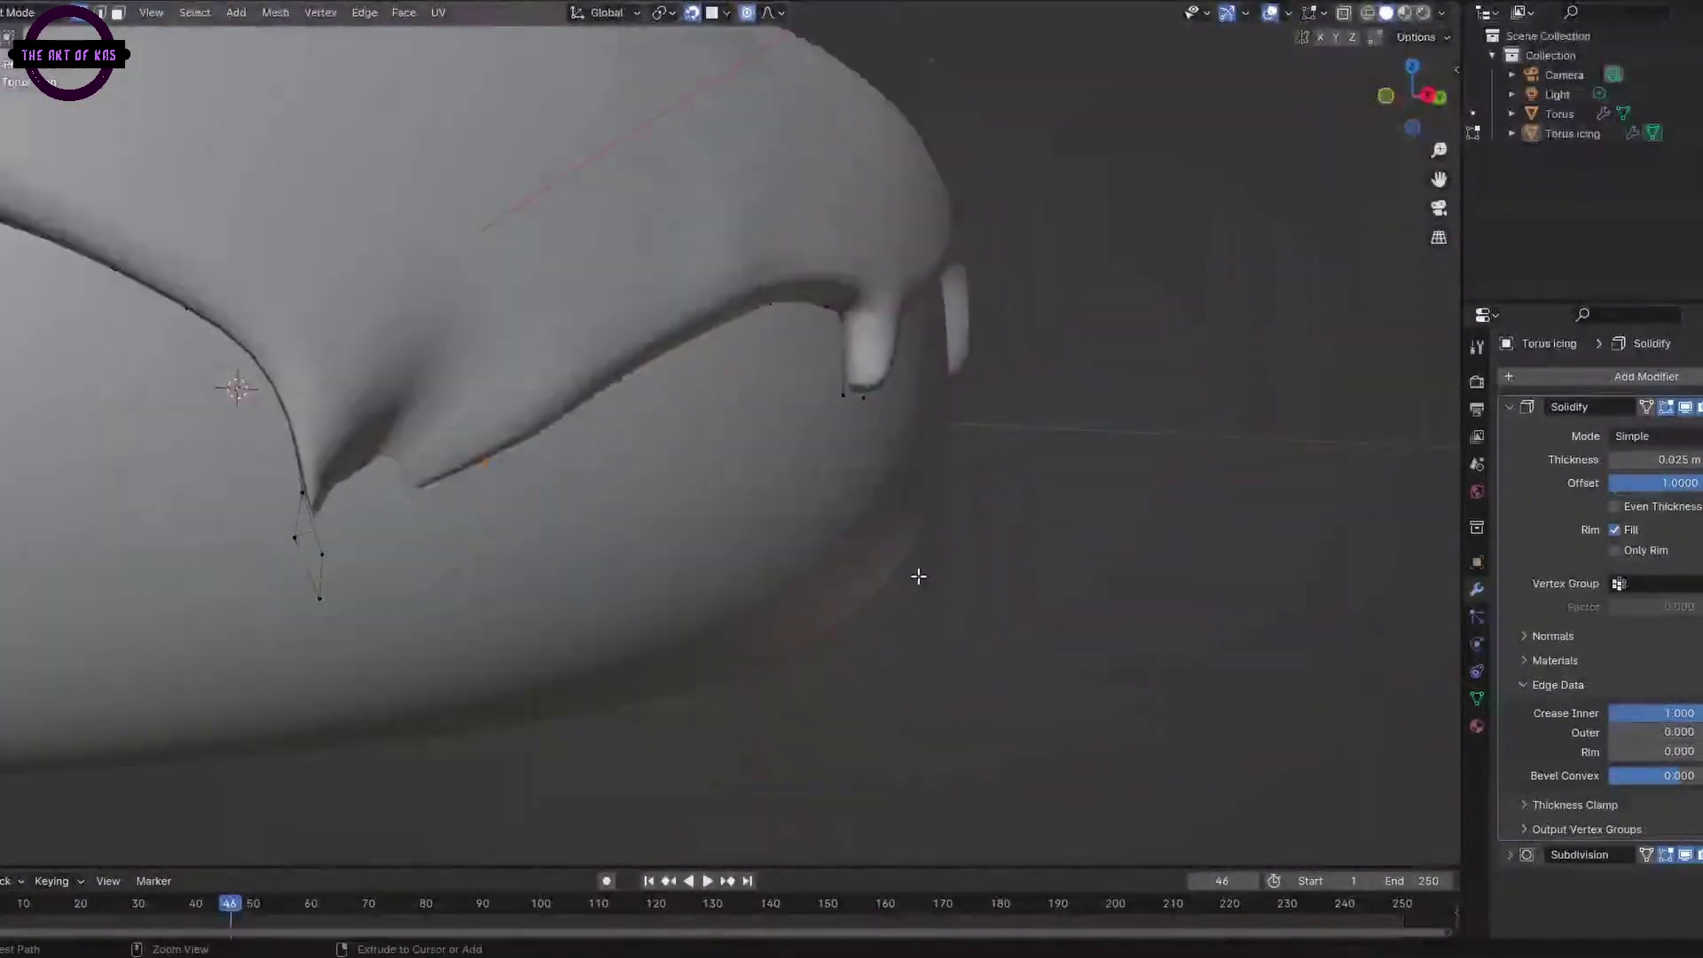
pyautogui.scroll(4, 581, 645)
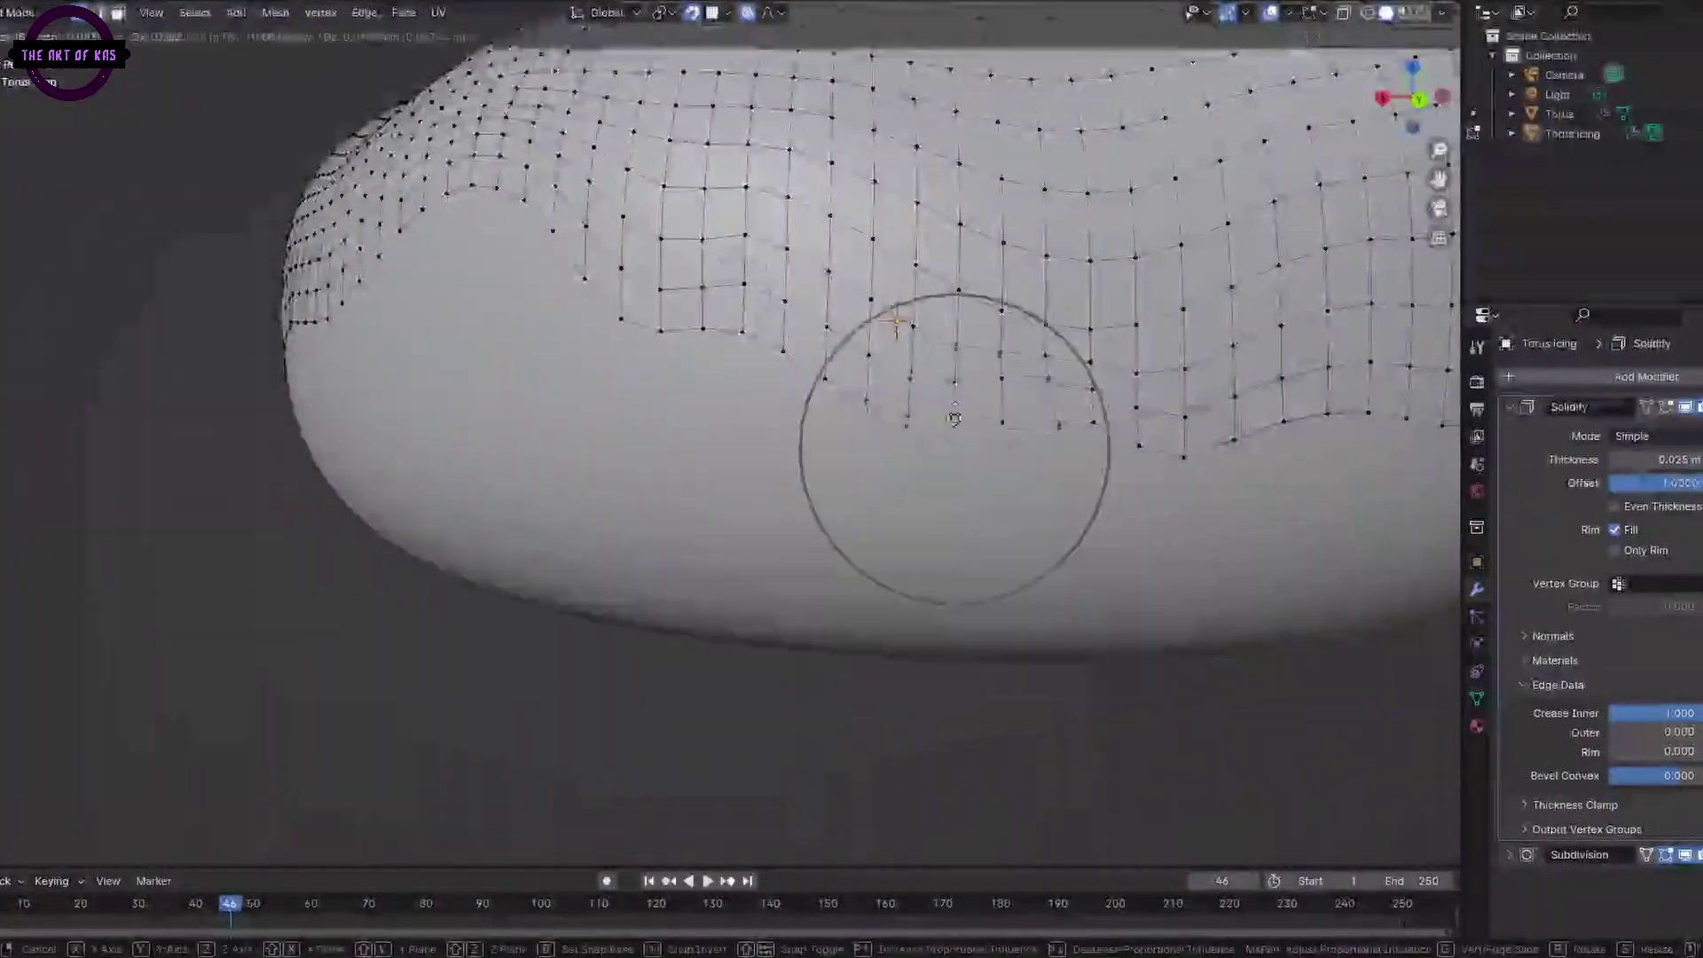
pyautogui.click(954, 419)
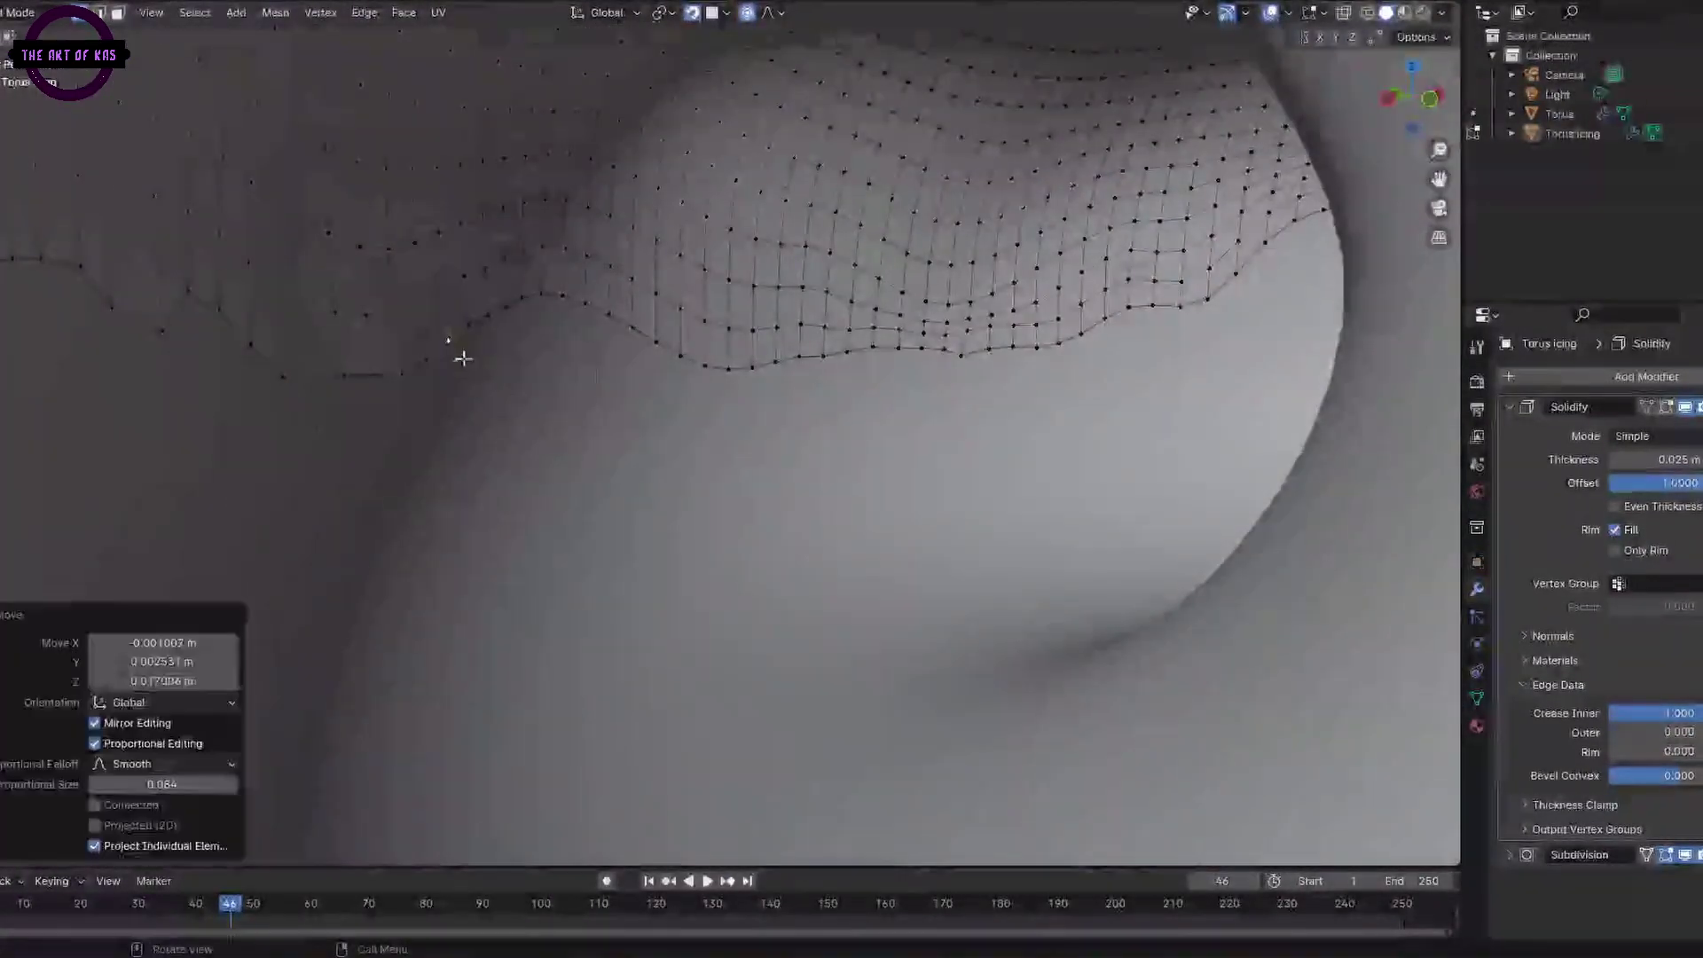
pyautogui.scroll(-8, 462, 358)
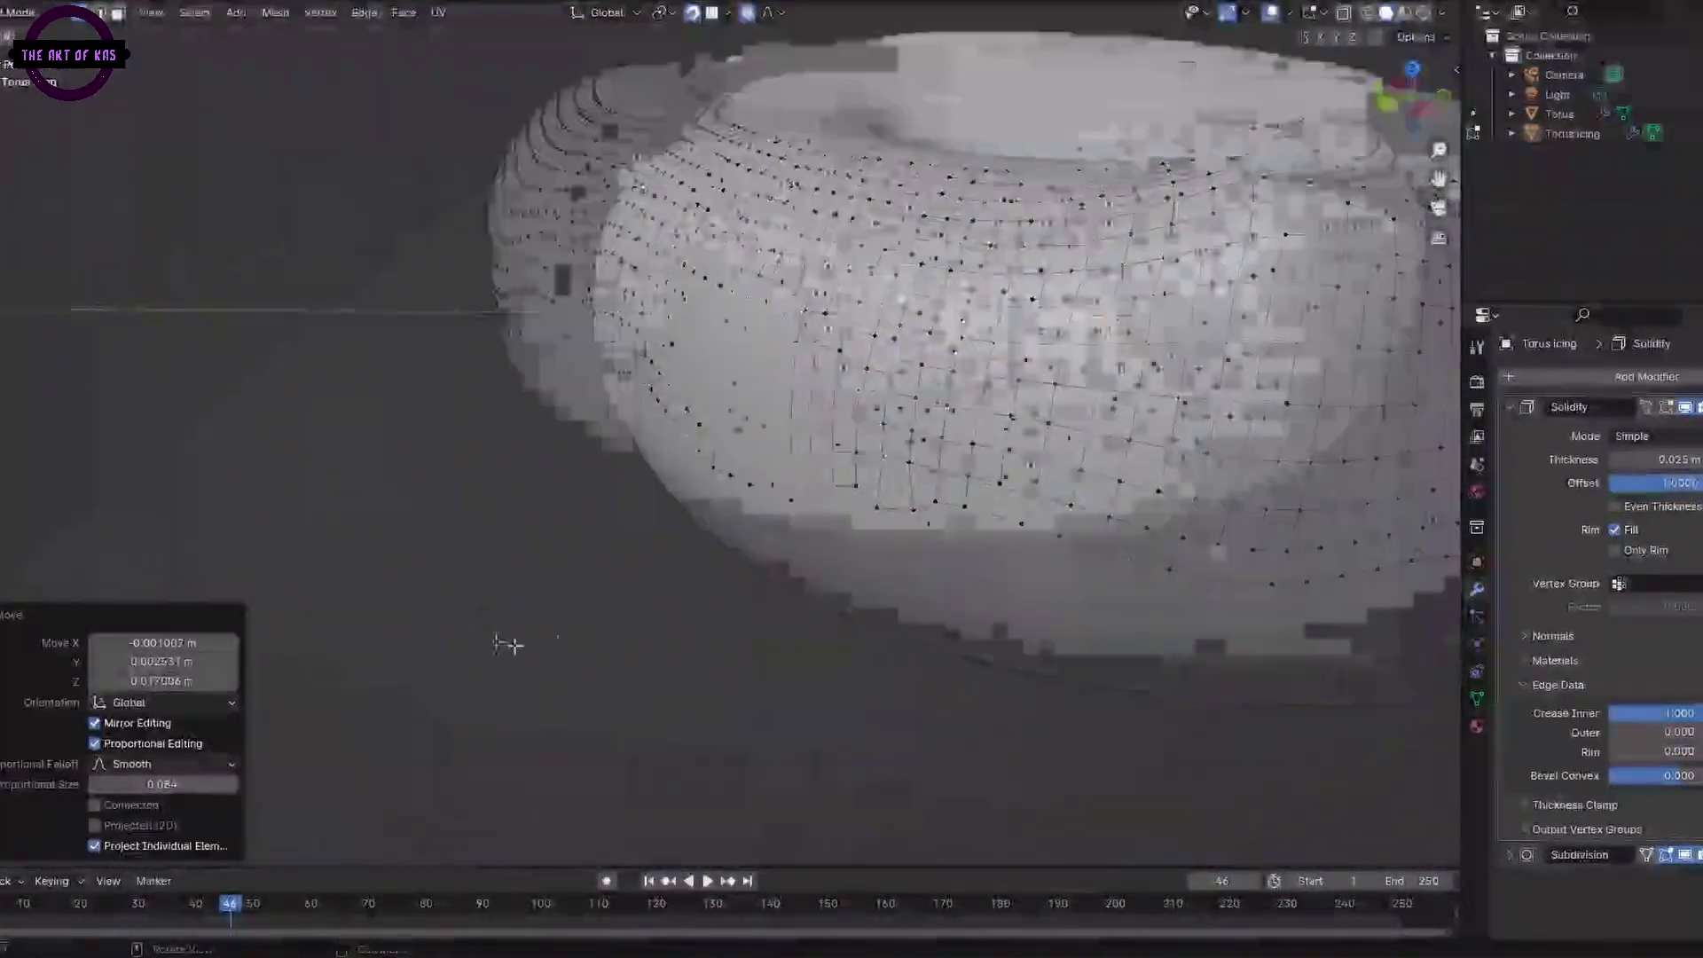
pyautogui.moveTo(498, 639); pyautogui.dragTo(454, 575, button='middle')
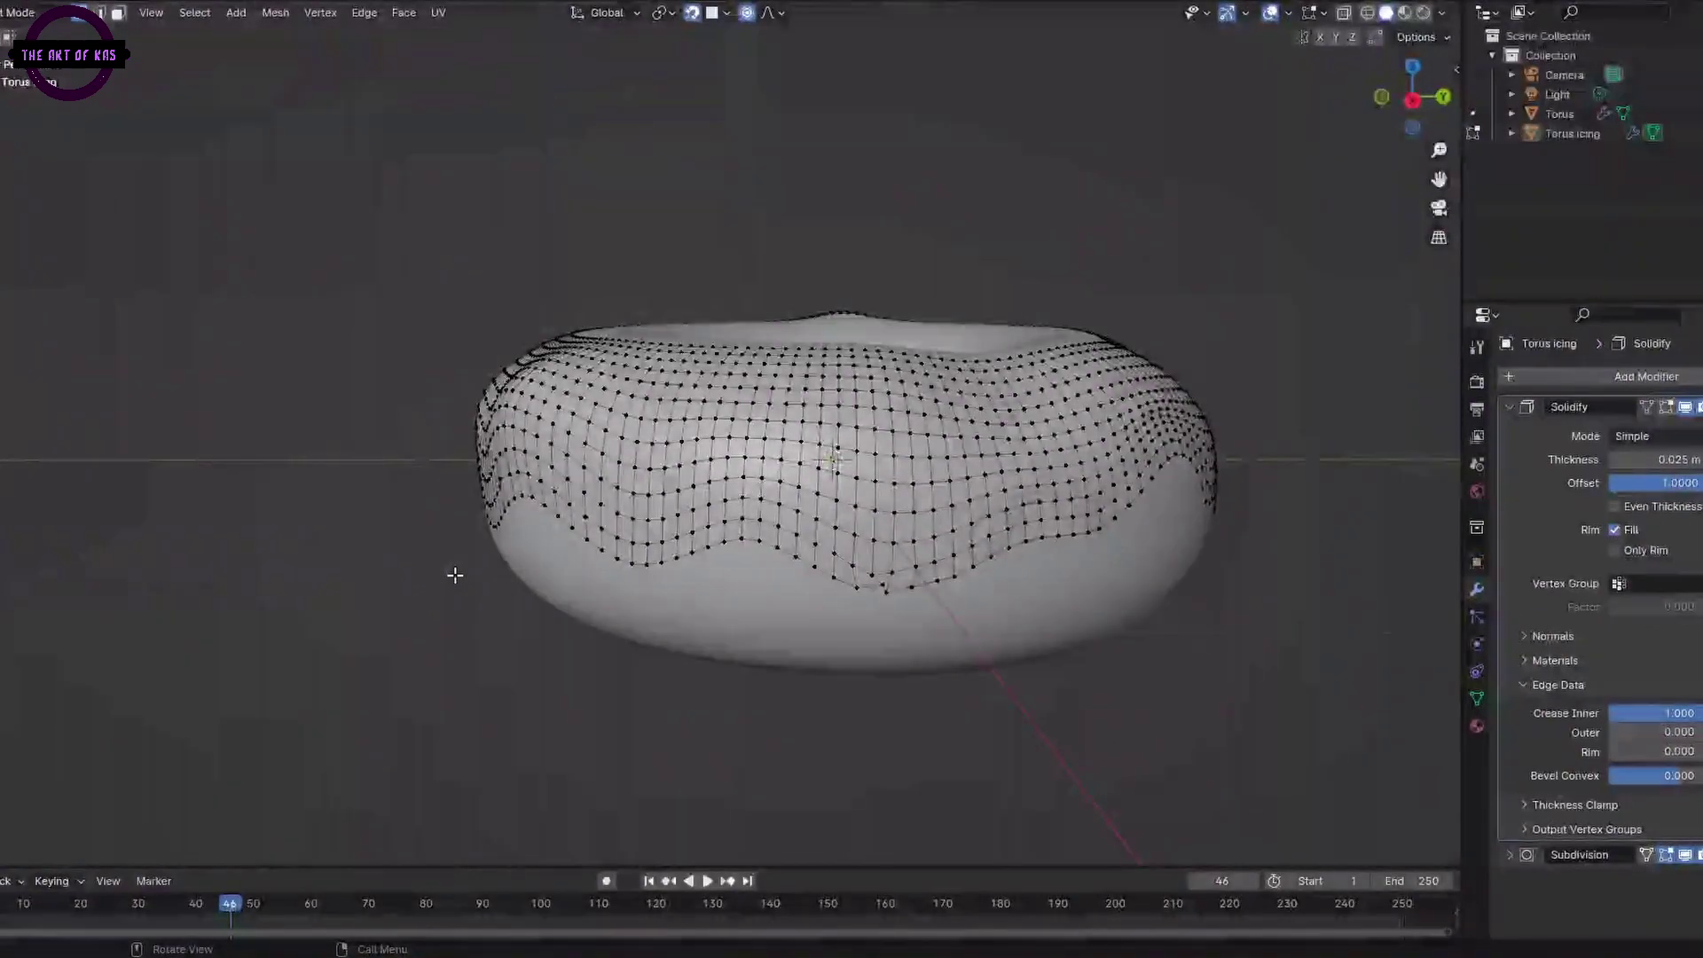
pyautogui.moveTo(454, 575); pyautogui.dragTo(497, 568, button='middle')
pyautogui.scroll(6, 959, 293)
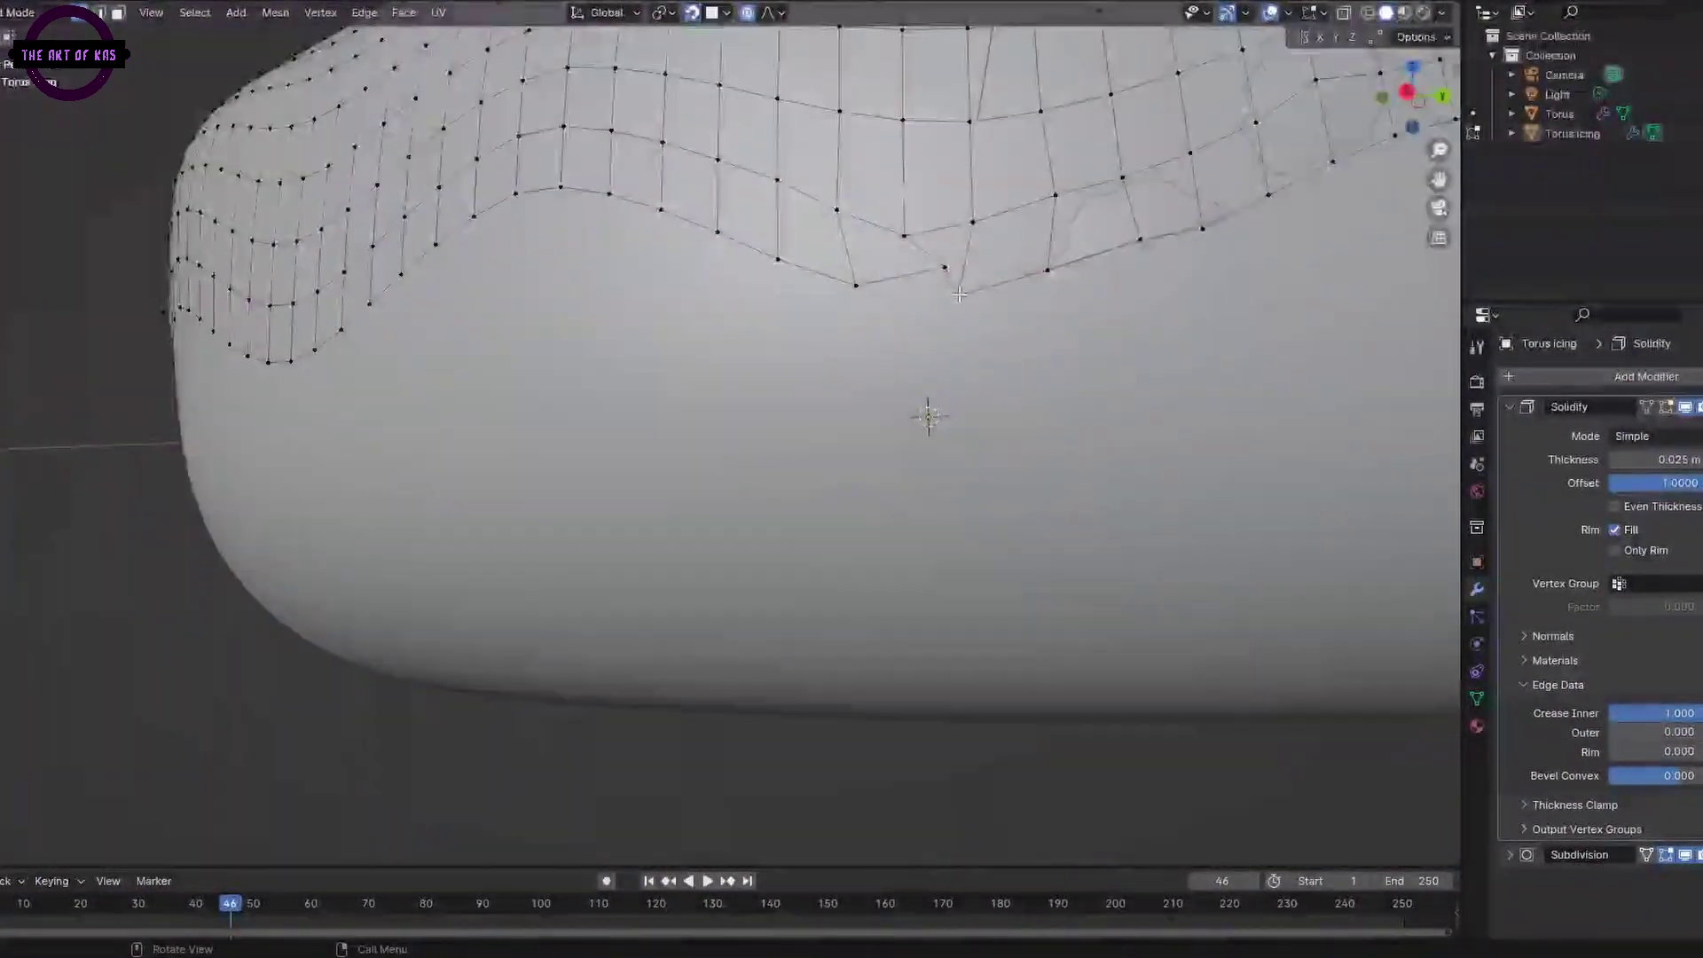
pyautogui.click(889, 346)
pyautogui.scroll(-3, 646, 449)
pyautogui.moveTo(647, 449); pyautogui.dragTo(512, 451, button='middle')
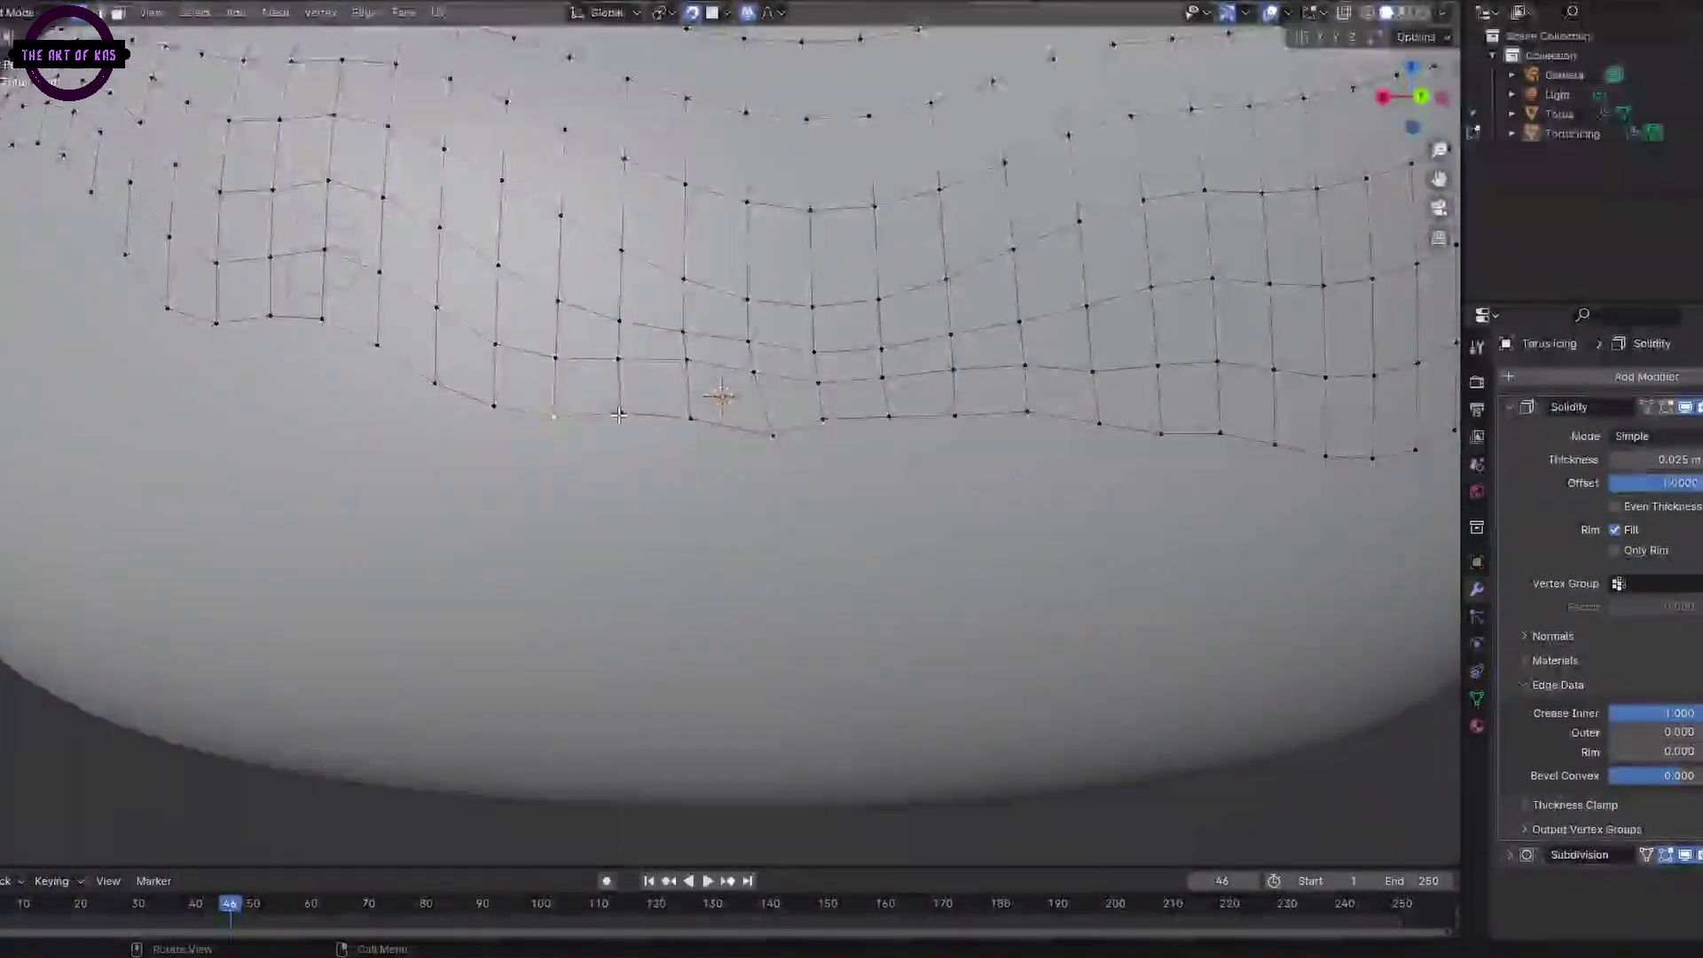
# - Circle-select edge vertices, extrude a new drip, and lower an edge vertex slightly
pyautogui.press('c')
pyautogui.press('e')
pyautogui.click(704, 609)
pyautogui.scroll(-4, 522, 654)
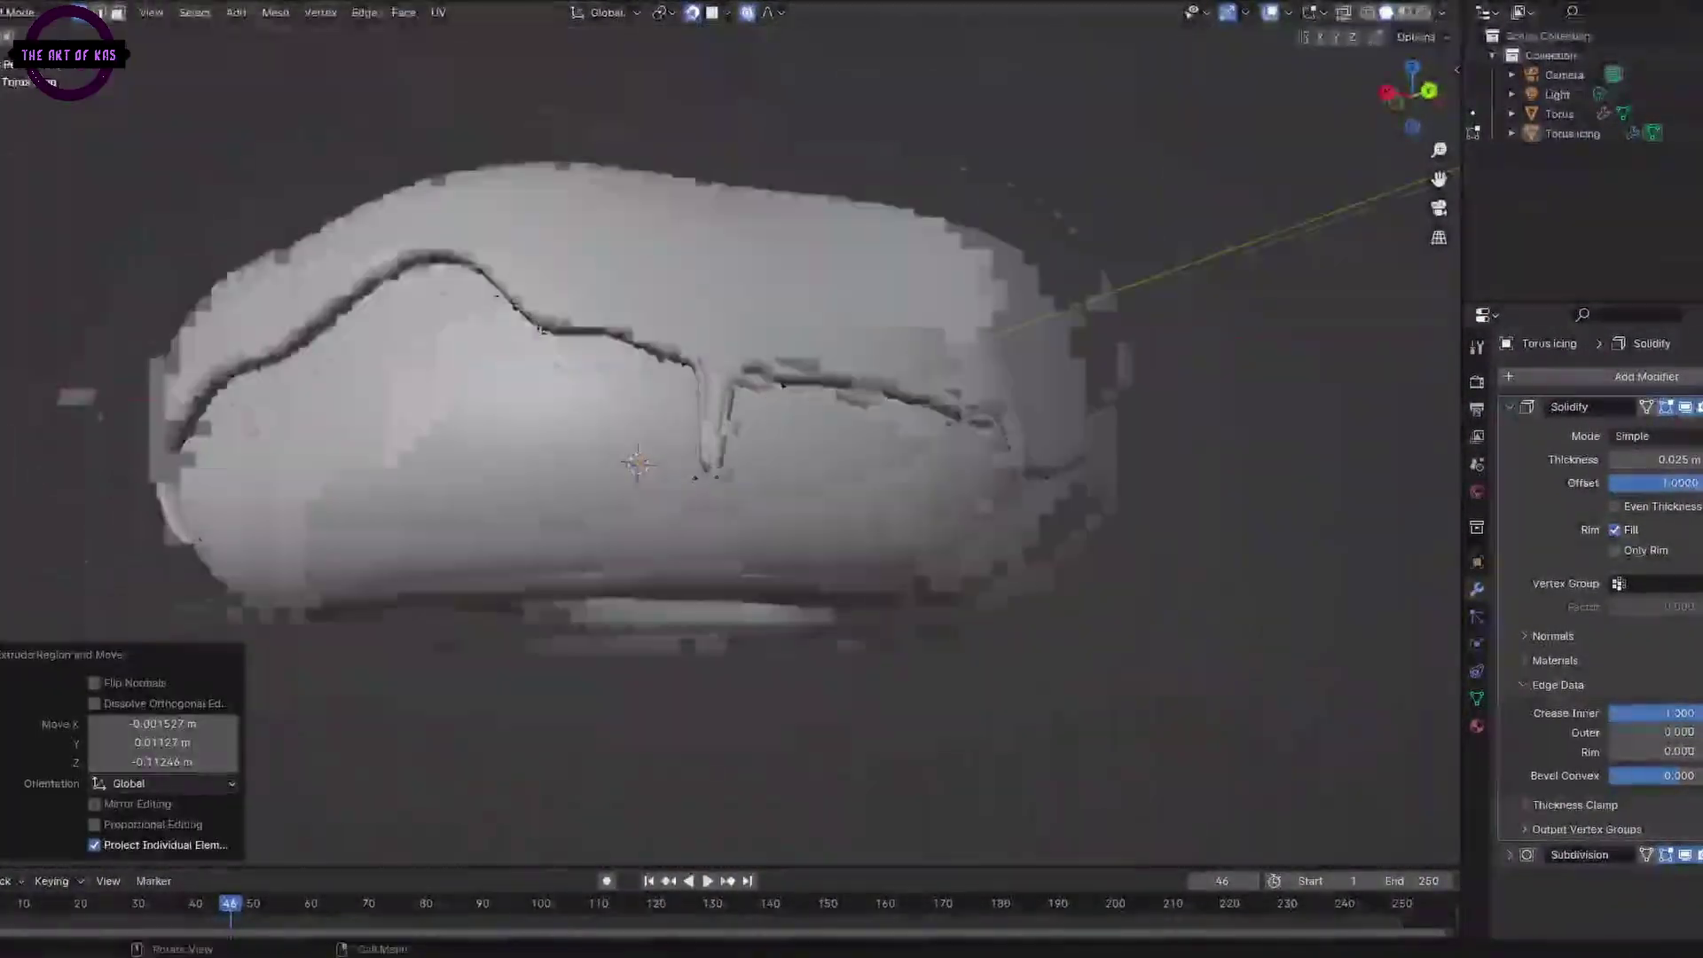
pyautogui.scroll(4, 685, 344)
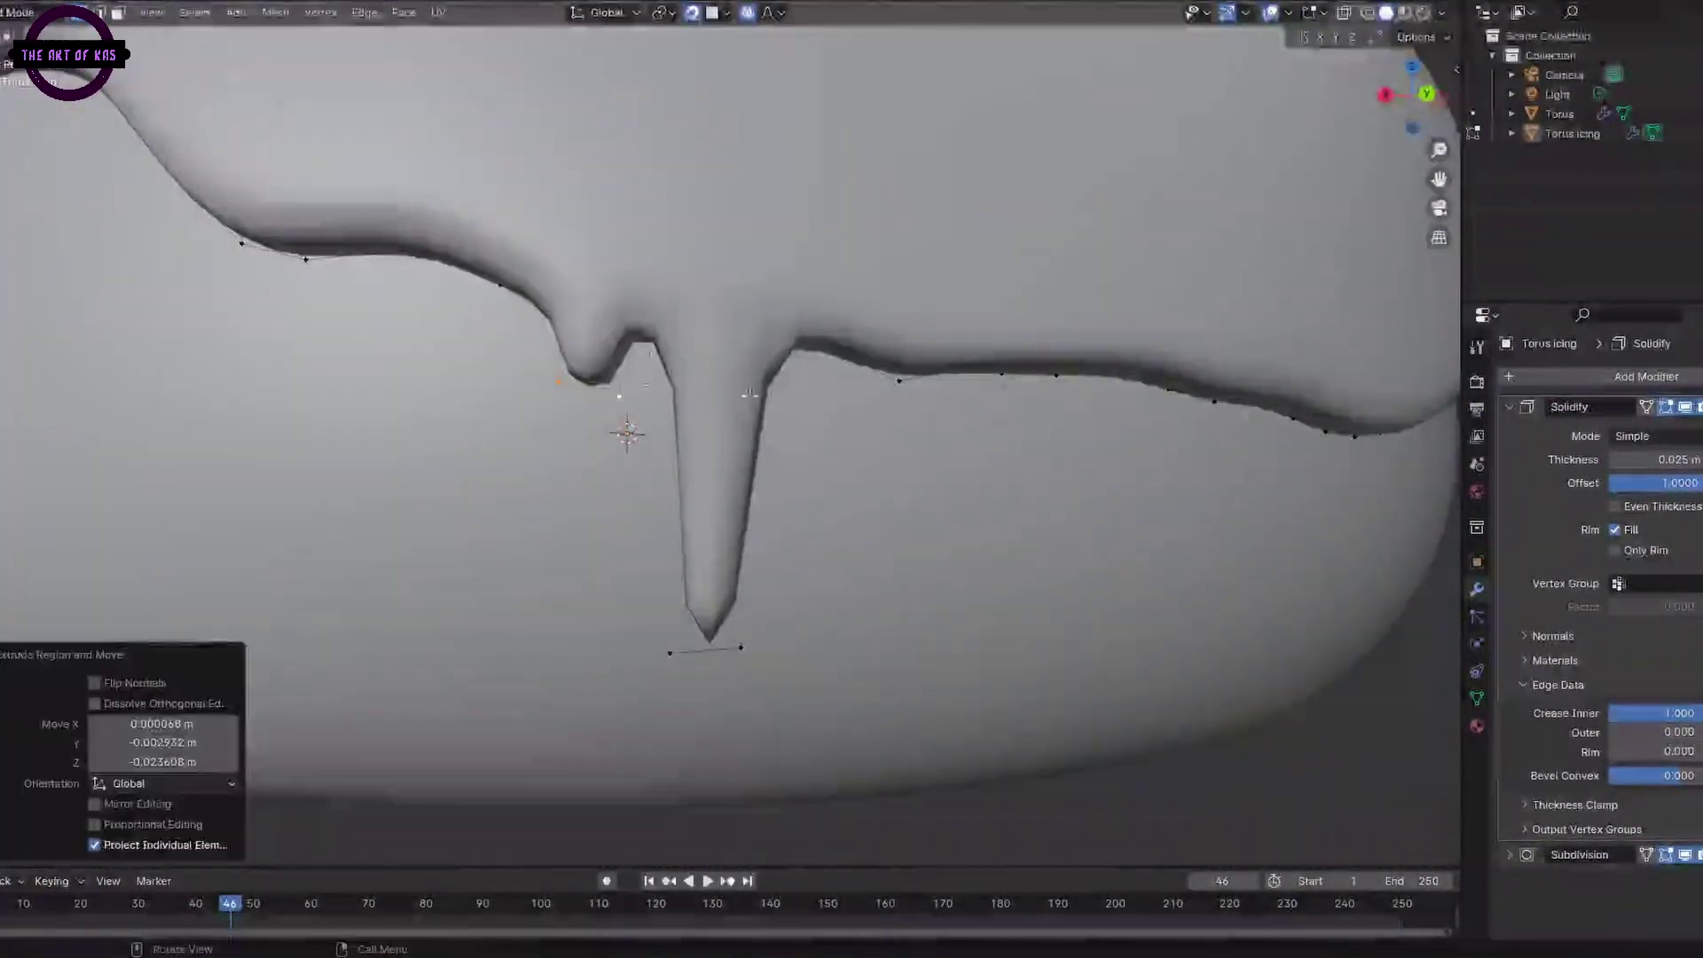
pyautogui.click(684, 356)
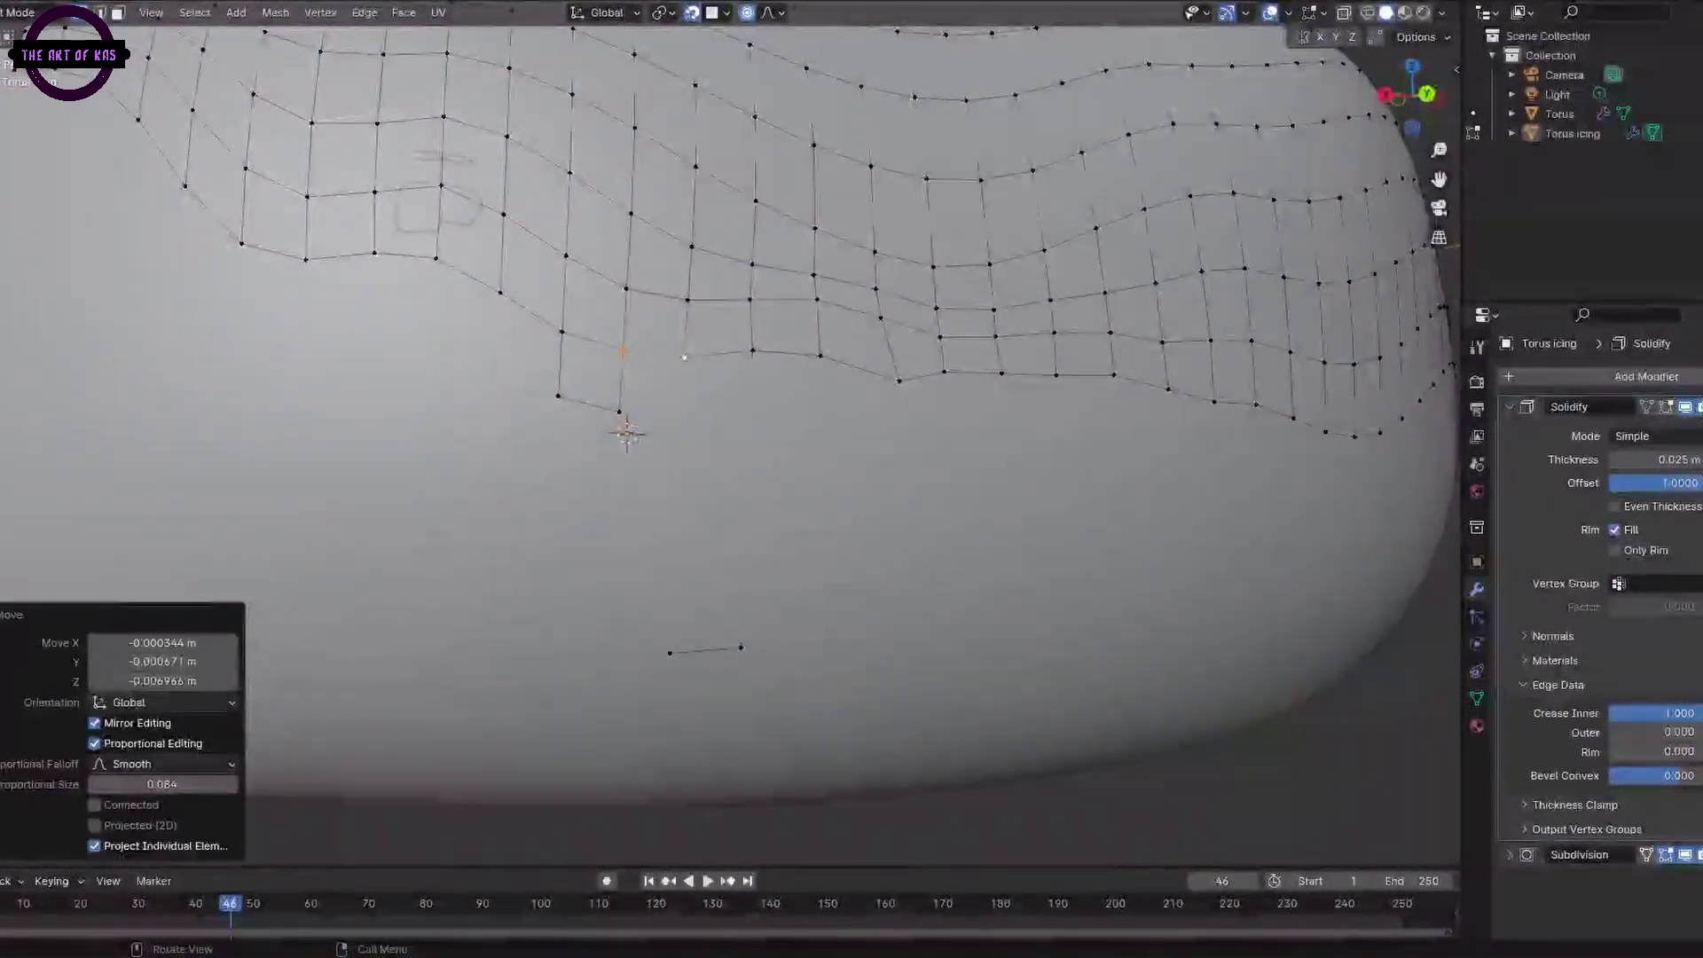
pyautogui.scroll(-4, 708, 646)
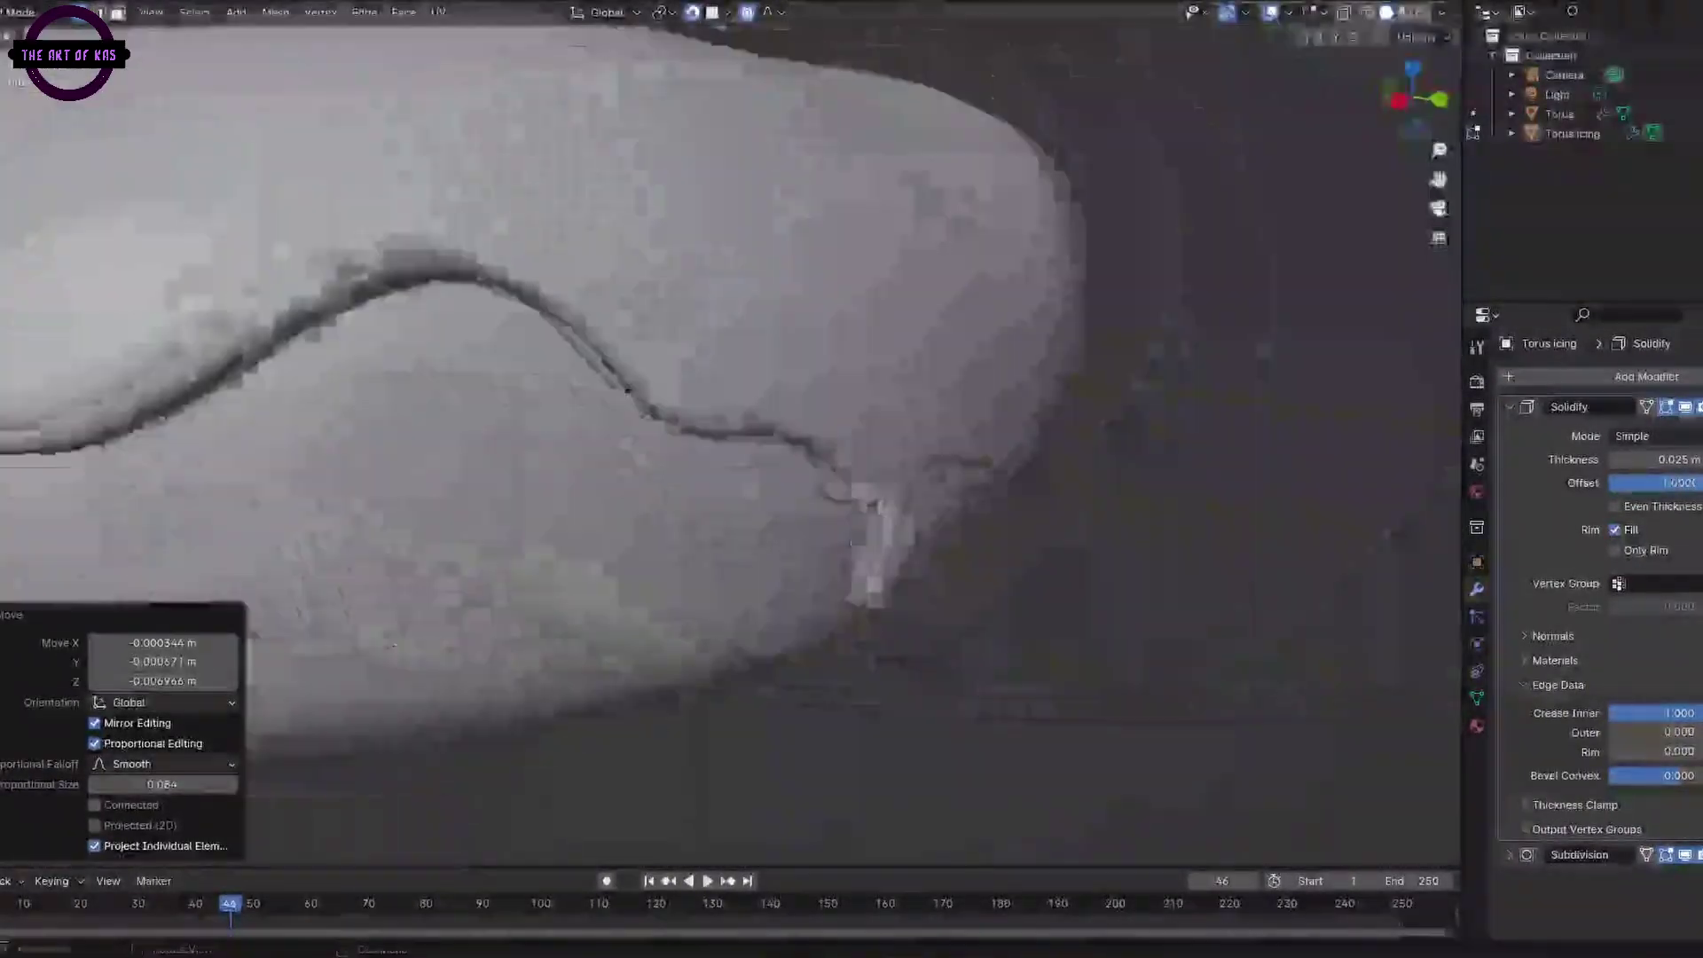
pyautogui.moveTo(708, 645); pyautogui.dragTo(701, 533, button='middle')
pyautogui.scroll(5, 701, 532)
# - Move an icing vertex, reveal hidden inner faces, and slide a vertex along its edge
pyautogui.press('g')
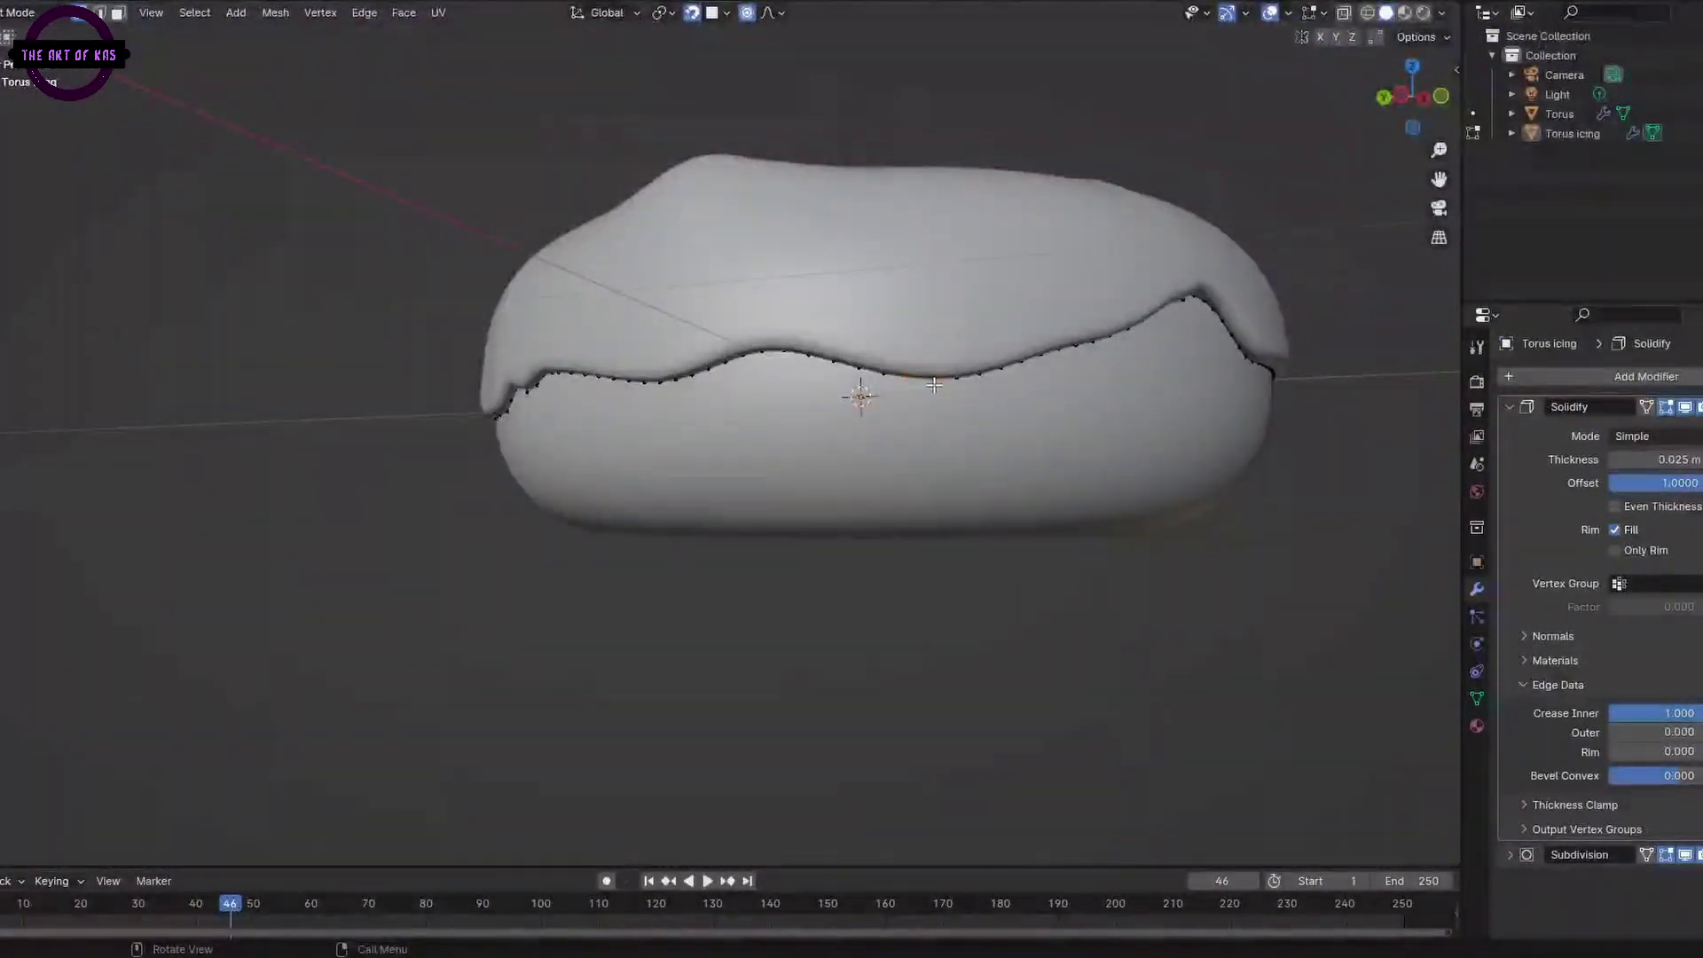
pyautogui.scroll(-3, 866, 381)
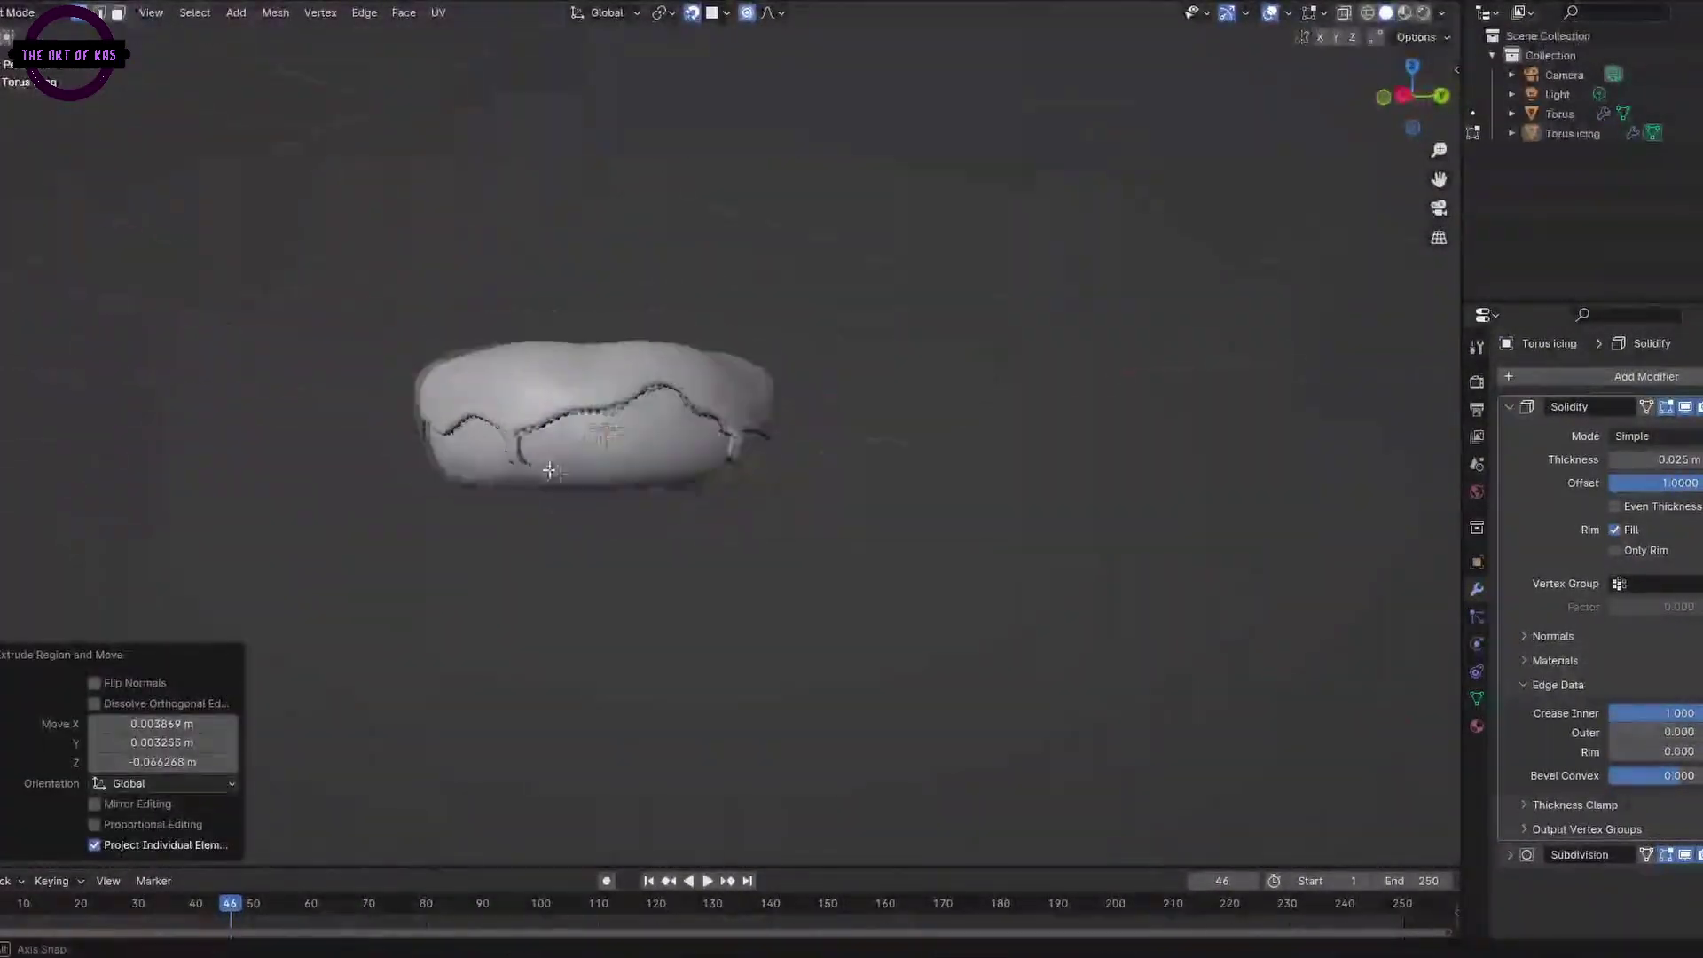
pyautogui.scroll(6, 550, 470)
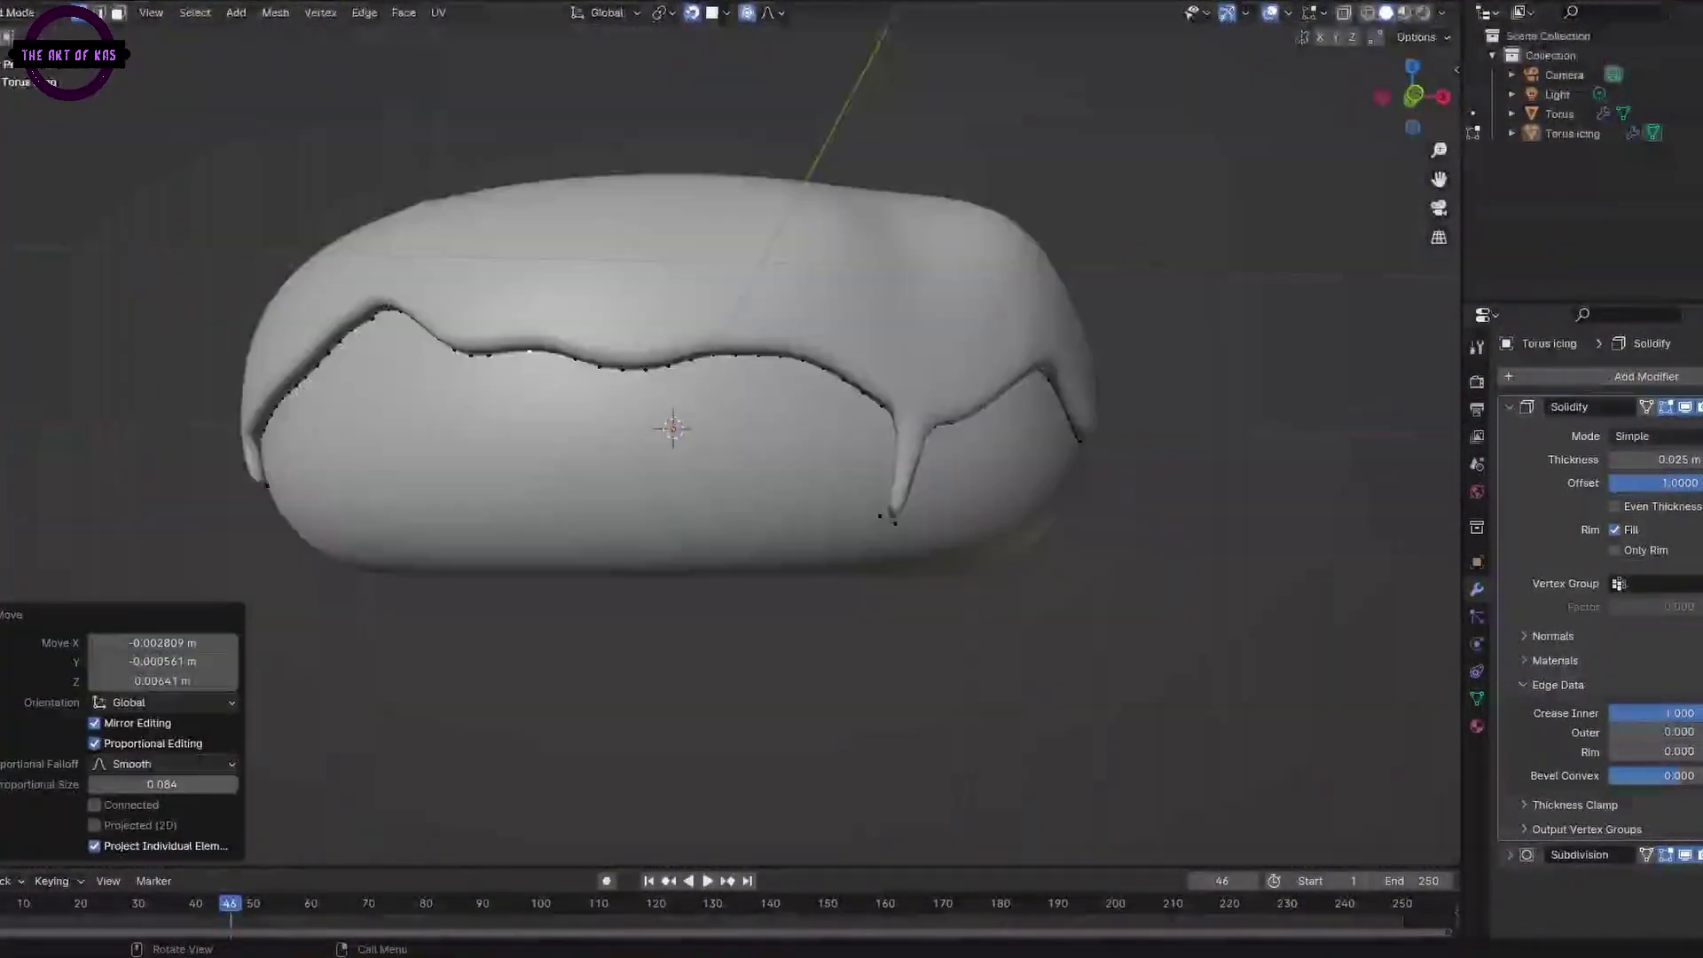
pyautogui.moveTo(1084, 532); pyautogui.dragTo(1083, 647, button='middle')
pyautogui.scroll(-2, 1083, 647)
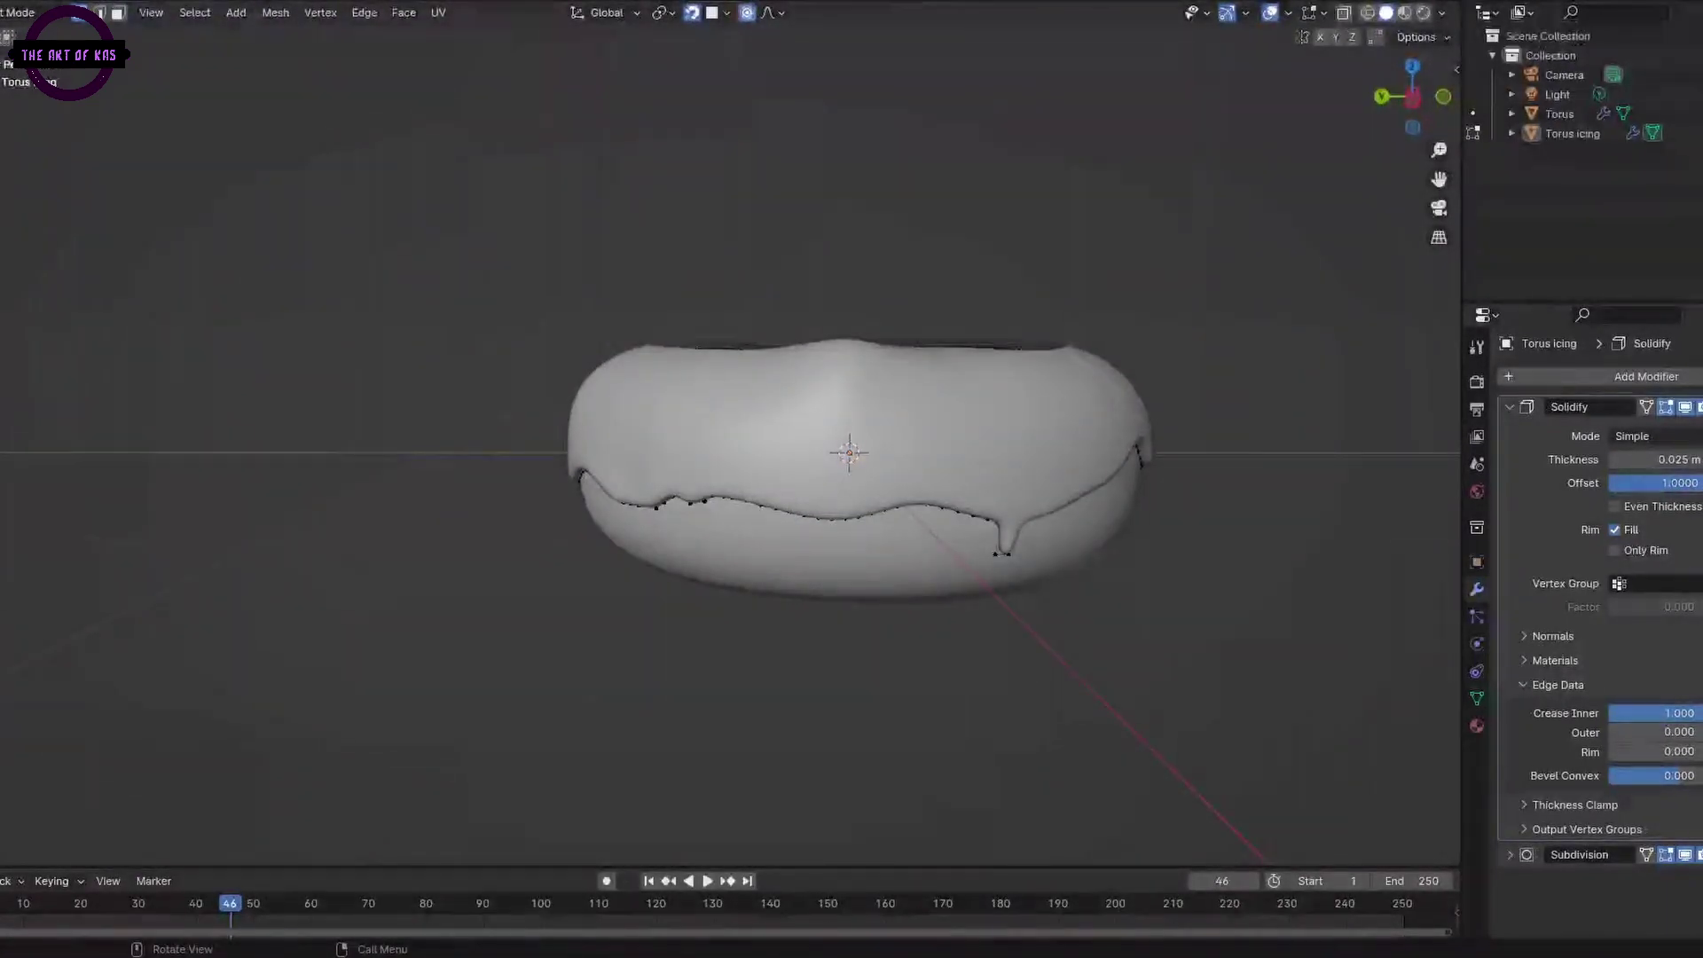
pyautogui.moveTo(1092, 561); pyautogui.dragTo(1642, 428, button='middle')
pyautogui.hotkey('alt', 'h')
pyautogui.scroll(6, 692, 568)
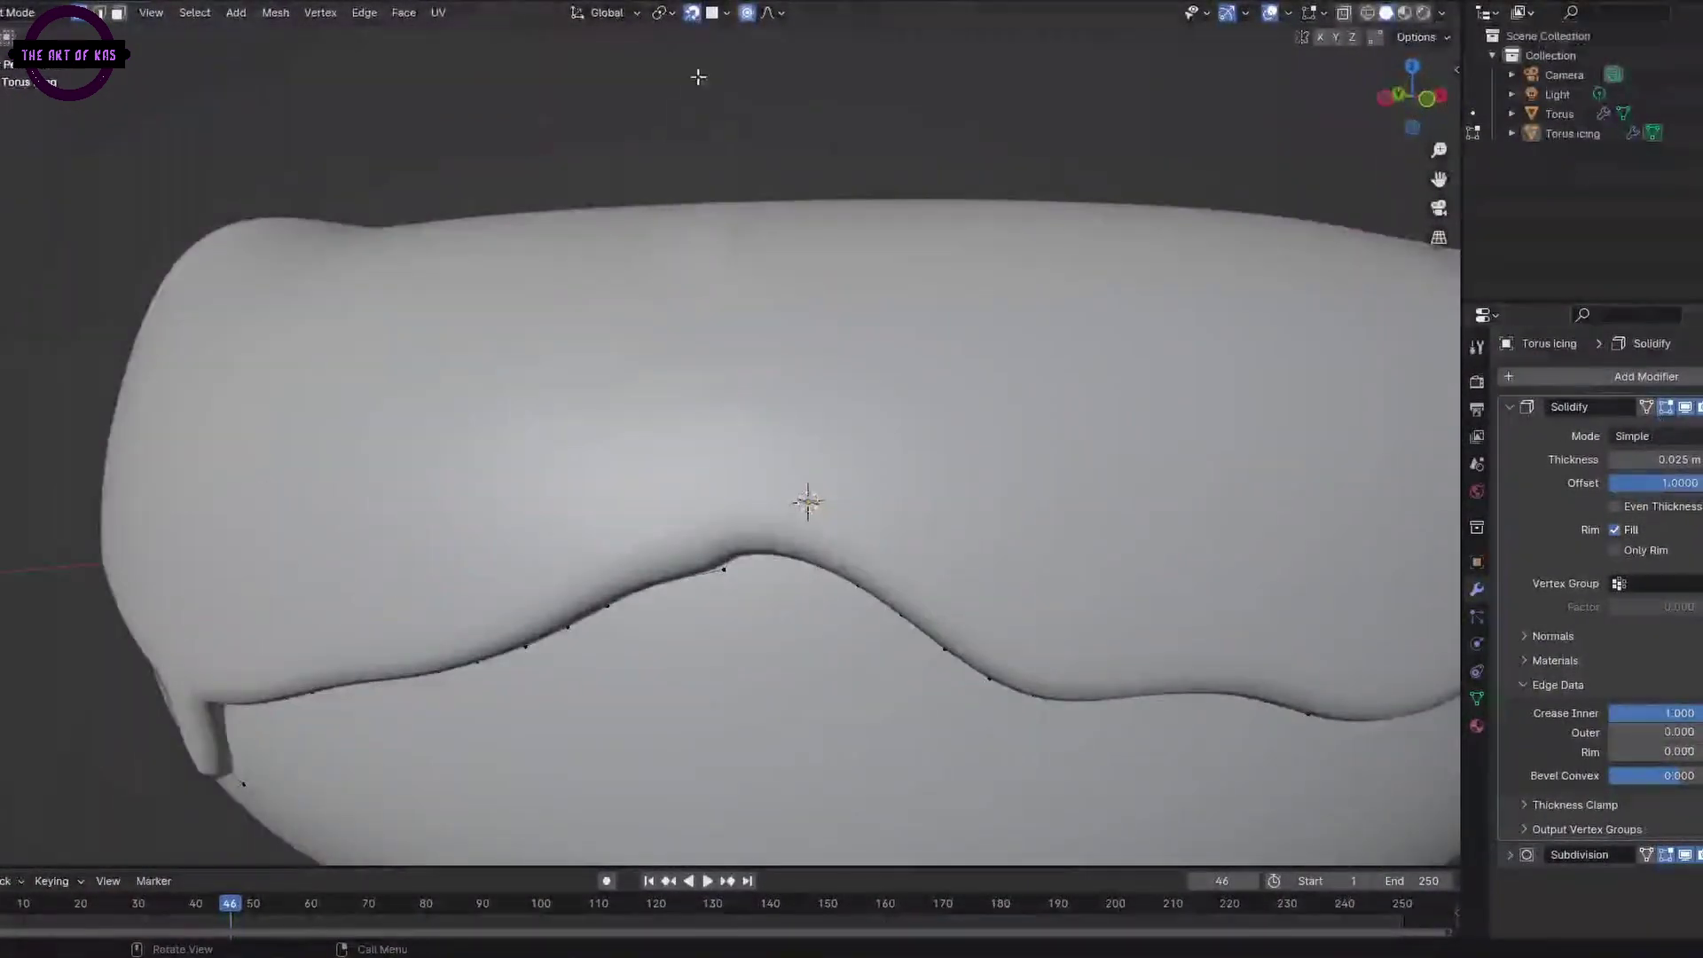
pyautogui.scroll(3, 692, 568)
pyautogui.press('g')
pyautogui.press('g')
pyautogui.click(630, 660)
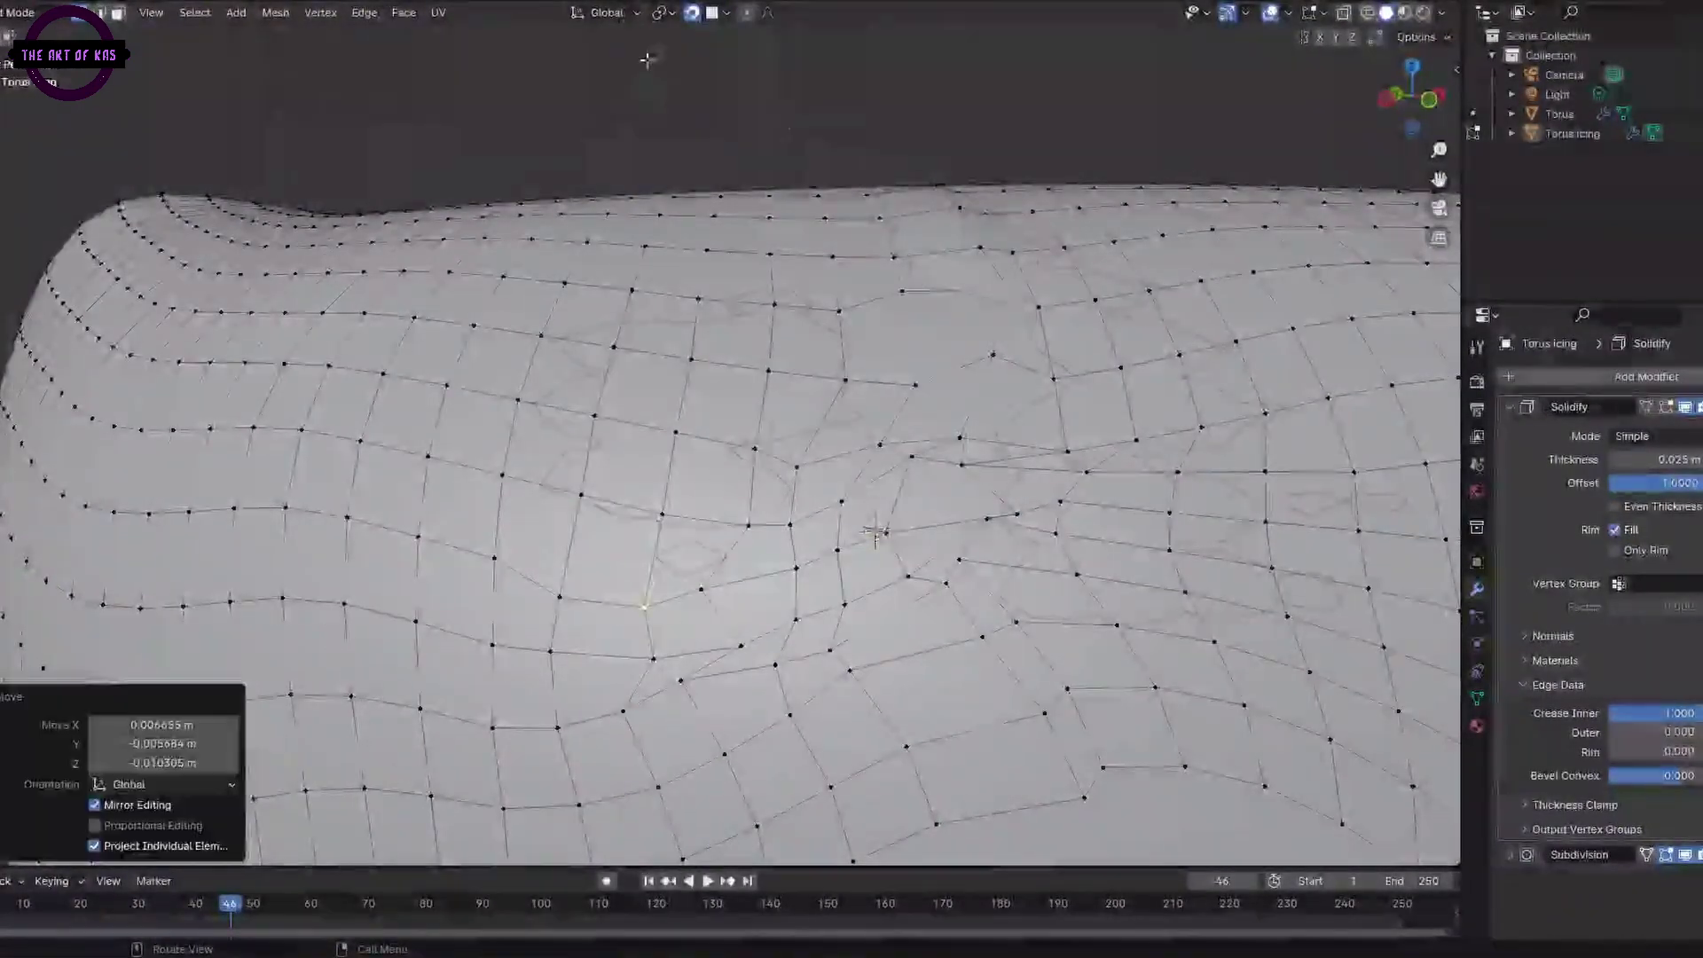
pyautogui.scroll(-6, 630, 661)
# - In Object Mode, add a Shrinkwrap modifier to the icing and try applying it
pyautogui.press('Tab')
pyautogui.click(1647, 376)
pyautogui.moveTo(1540, 391)
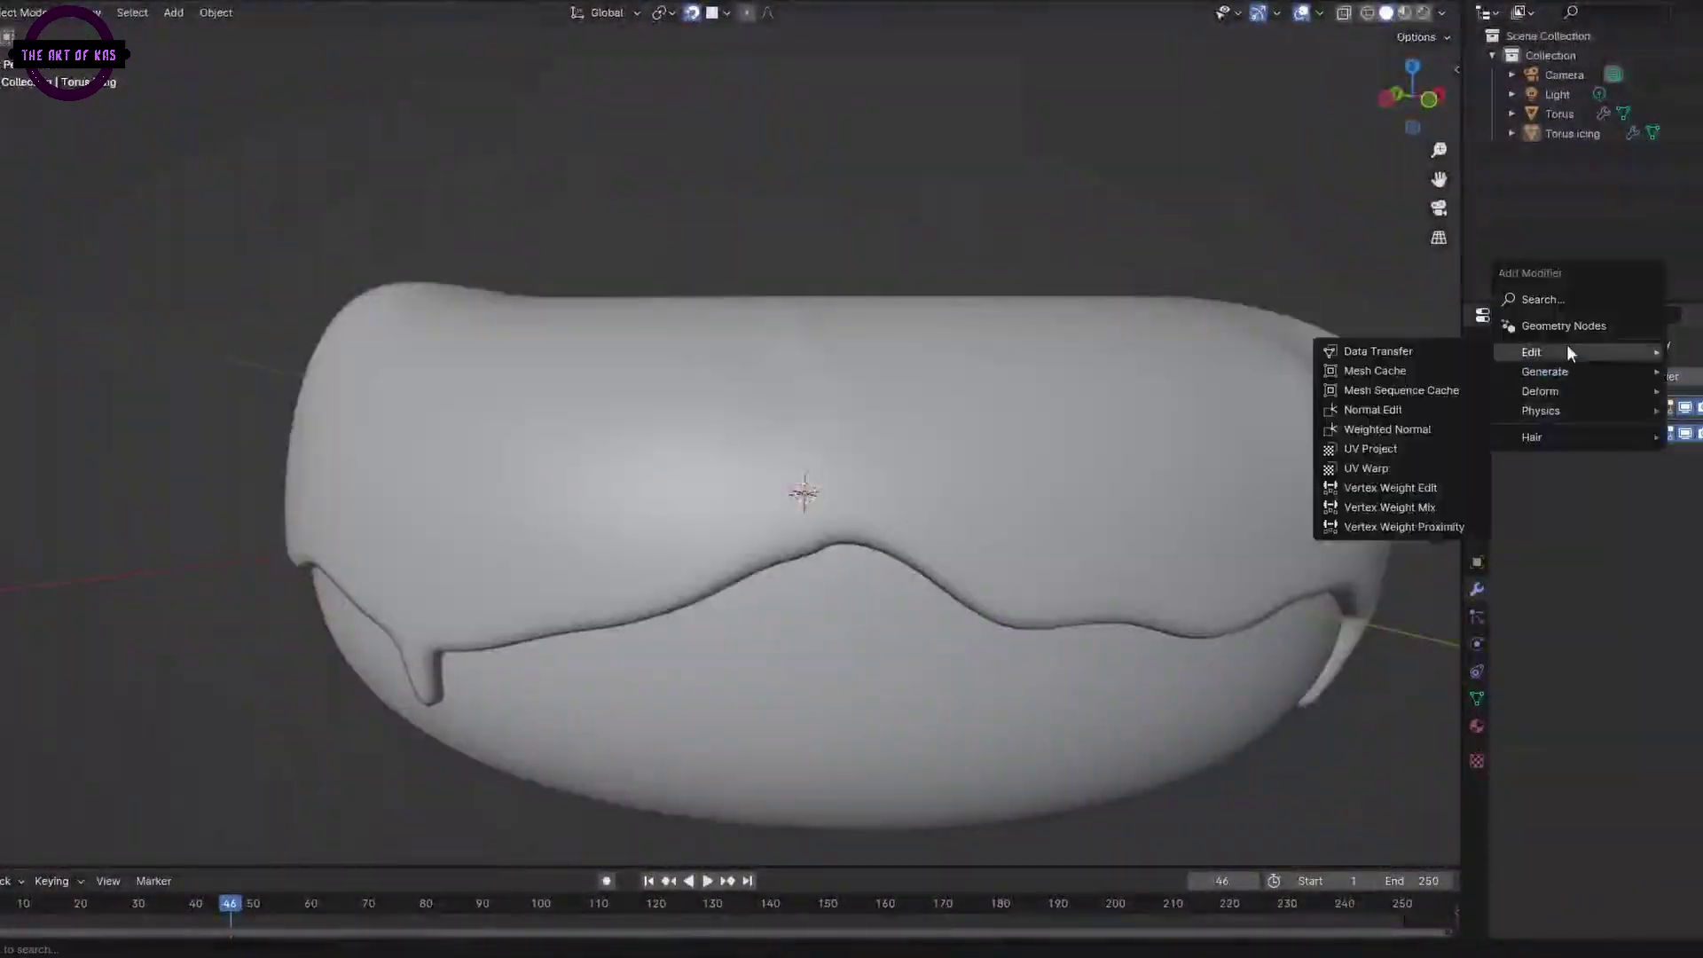
pyautogui.click(1375, 546)
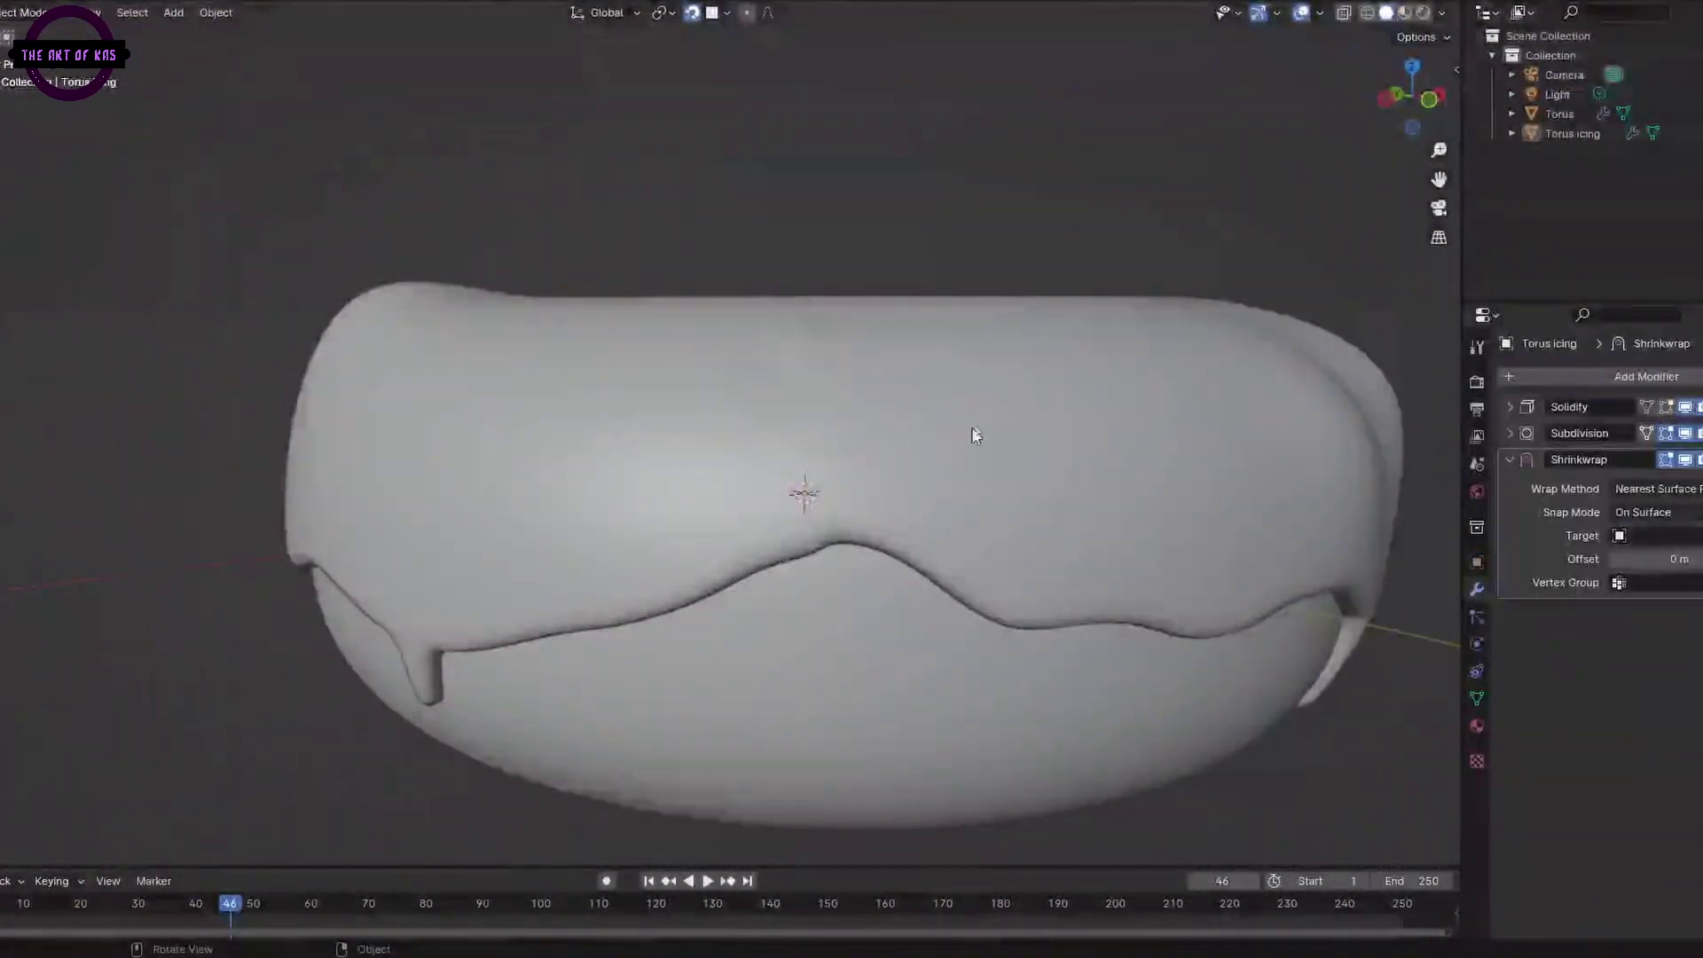
pyautogui.click(816, 499)
pyautogui.moveTo(816, 499); pyautogui.dragTo(1020, 550, button='middle')
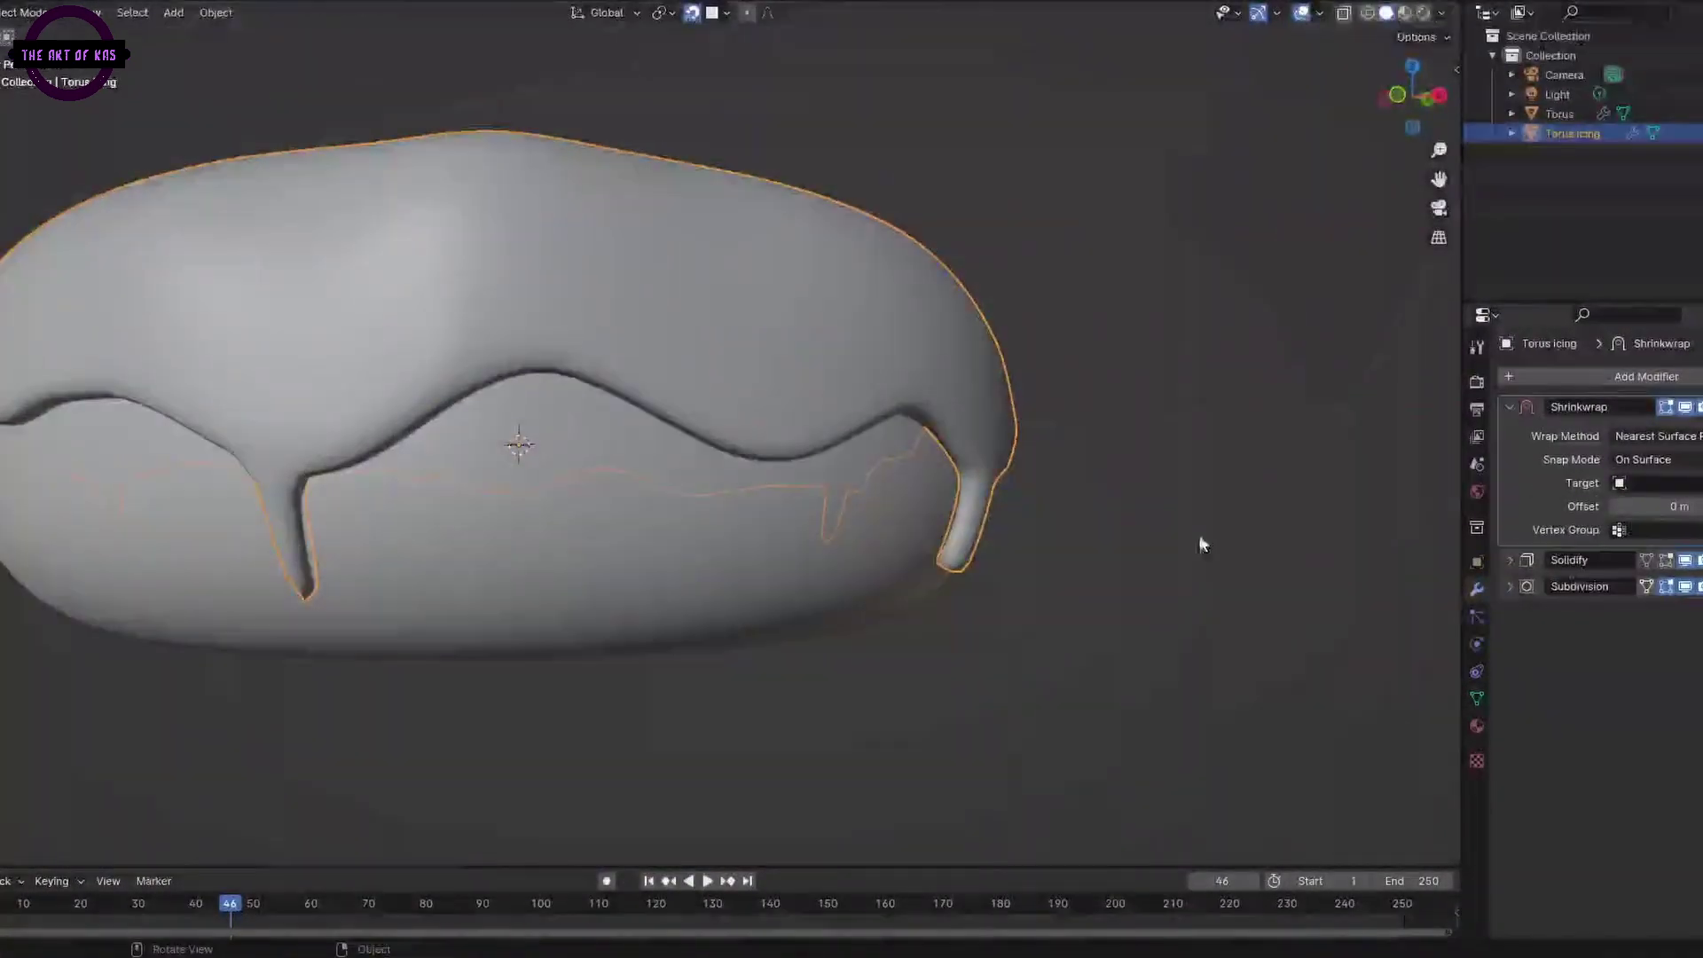
pyautogui.moveTo(1202, 545); pyautogui.dragTo(1073, 559, button='middle')
pyautogui.hotkey('ctrl', 'a')
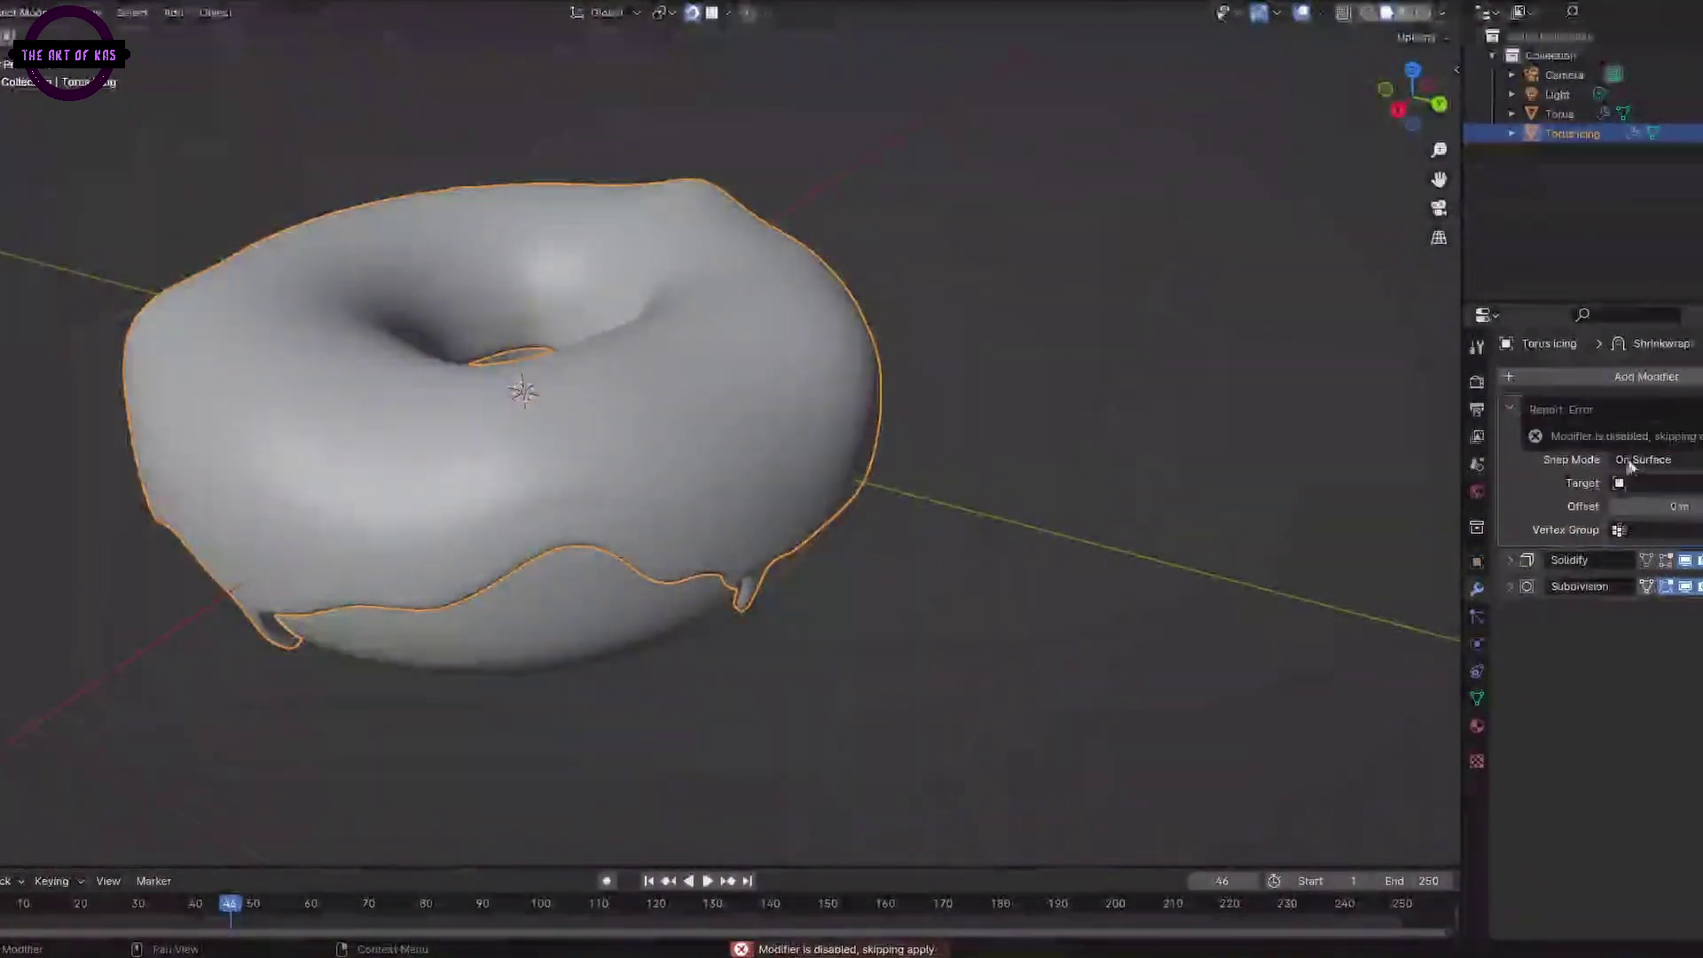
# - Add a new Shrinkwrap modifier and set its Target to Torus
pyautogui.click(1647, 376)
pyautogui.click(1391, 536)
pyautogui.moveTo(994, 497); pyautogui.dragTo(933, 486, button='middle')
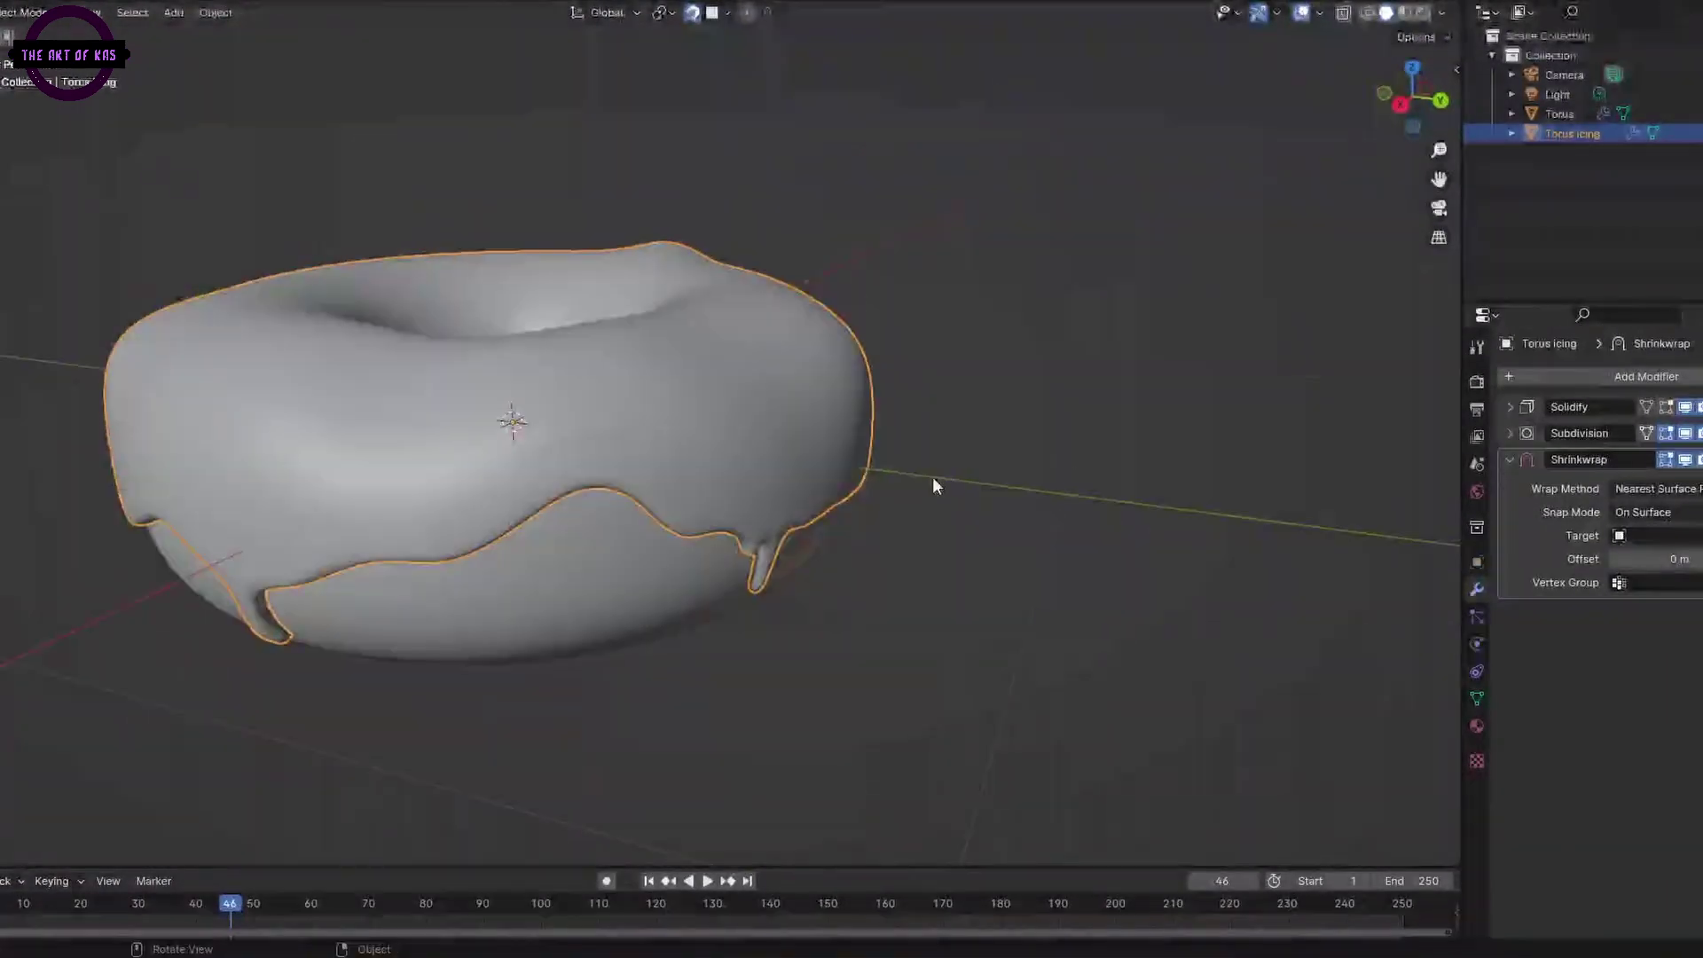
pyautogui.click(570, 589)
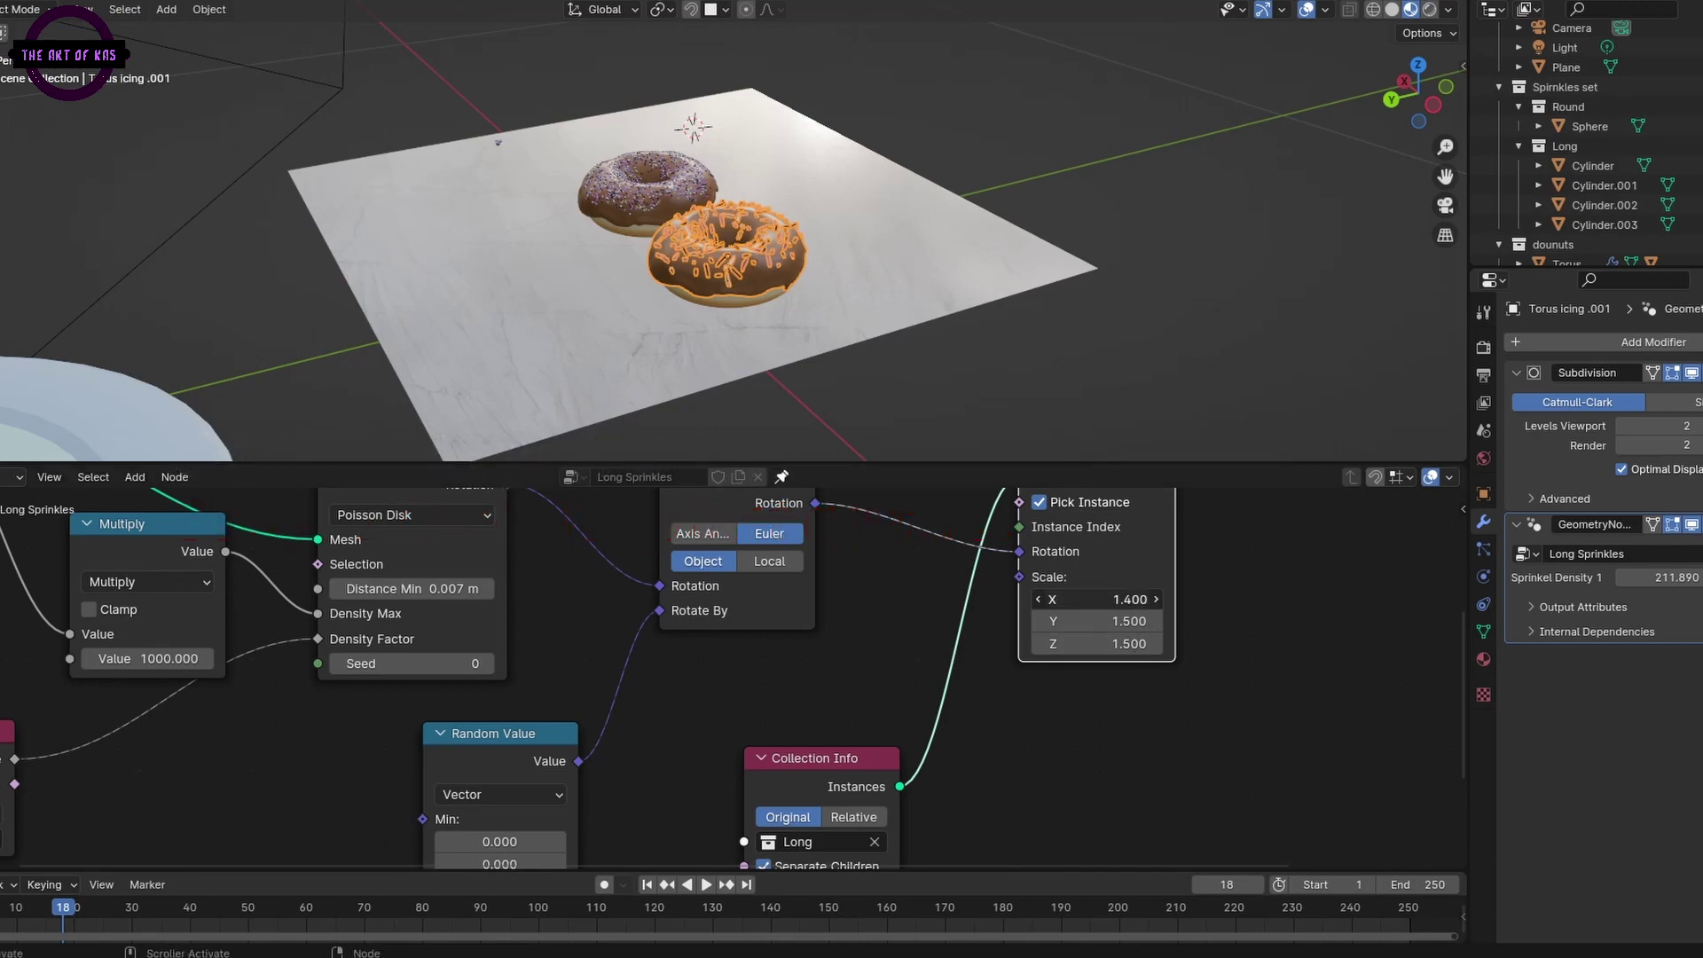
# - Stretch the long sprinkles' X and Y scale dramatically, then undo and return to the full scene
pyautogui.moveTo(1097, 599); pyautogui.dragTo(940, 599)
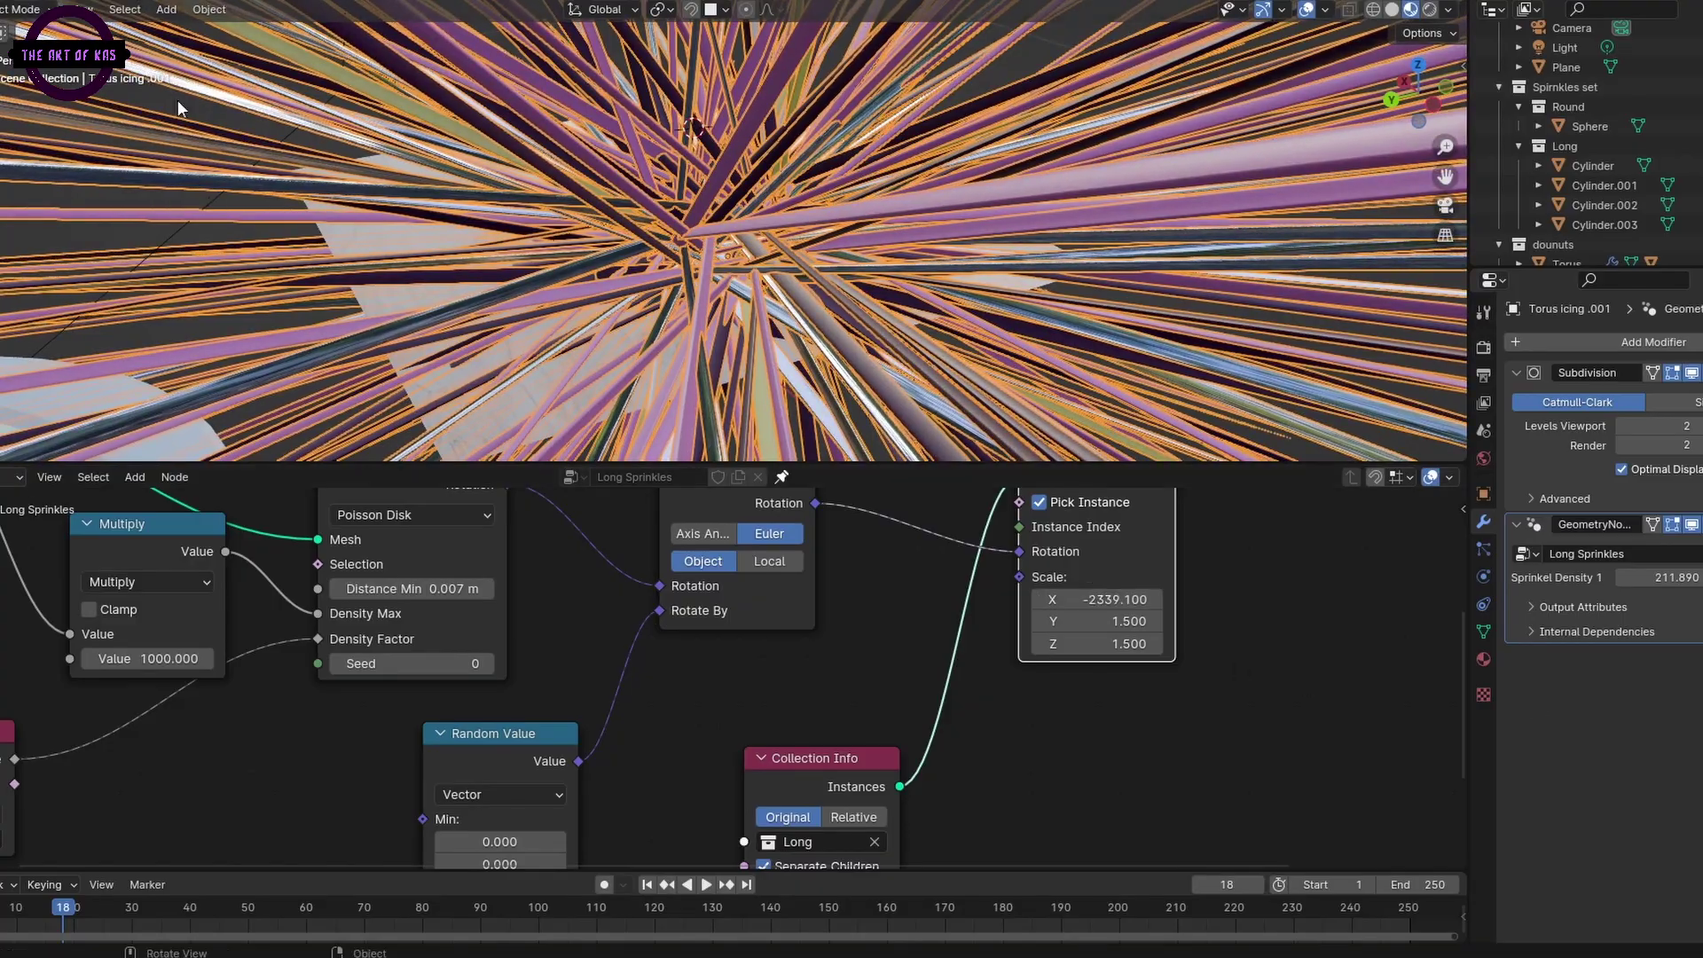
pyautogui.moveTo(702, 160); pyautogui.dragTo(106, 217, button='middle')
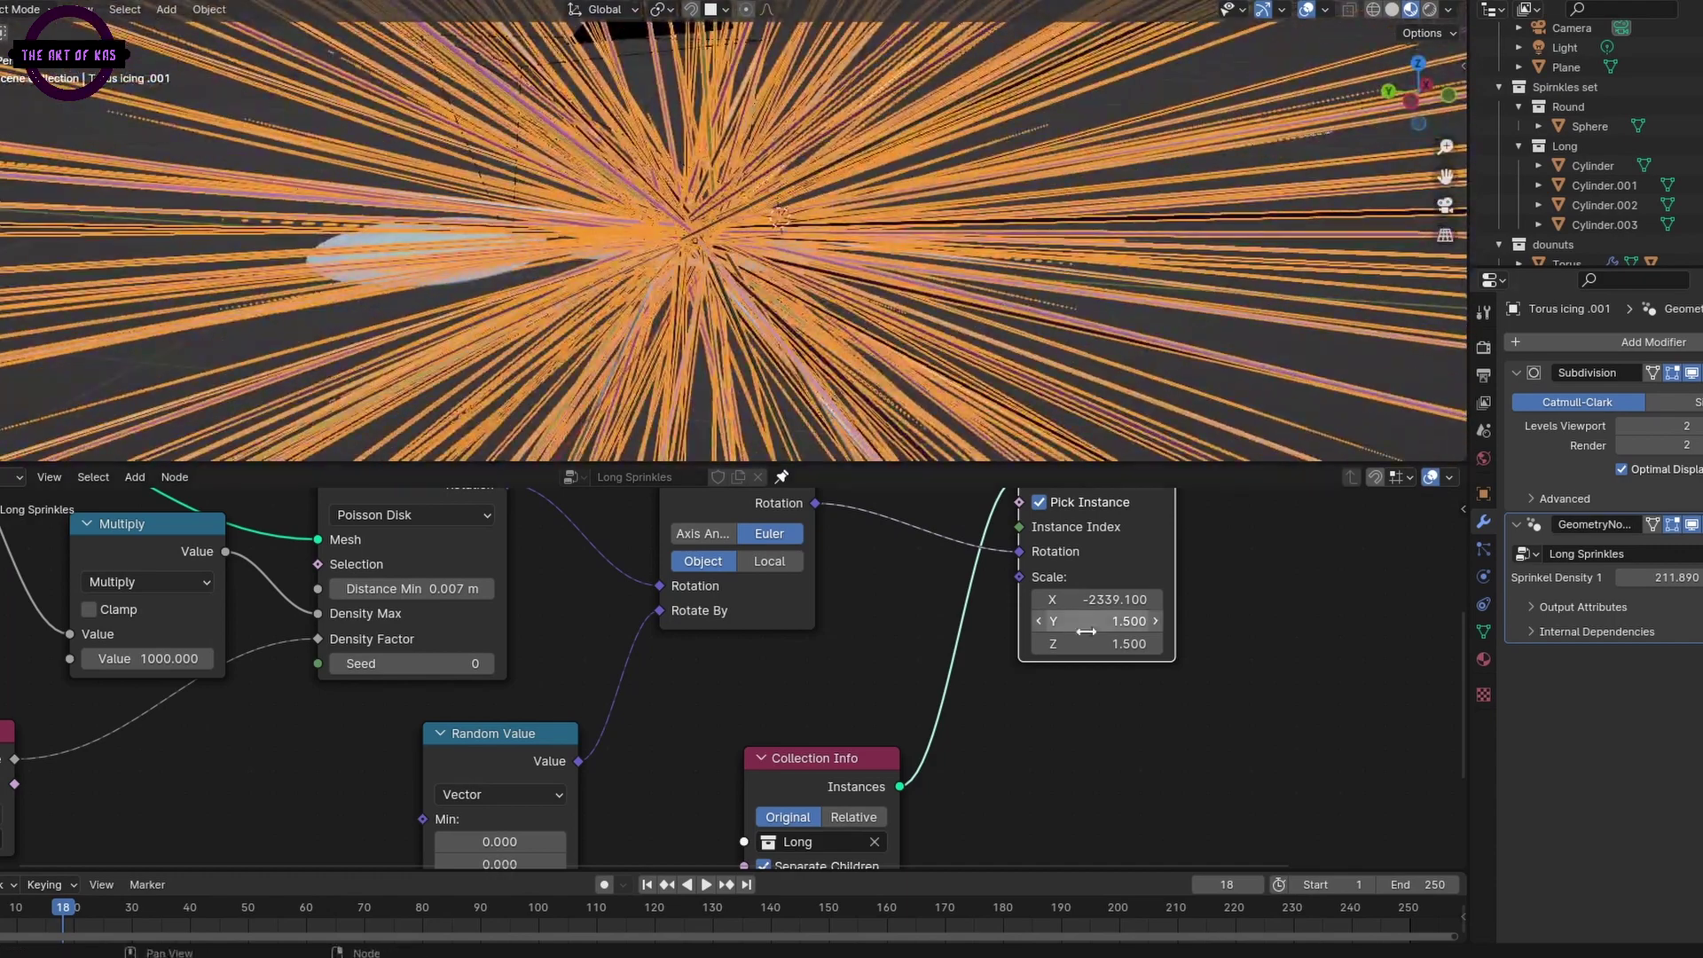
pyautogui.moveTo(1097, 621); pyautogui.dragTo(600, 621)
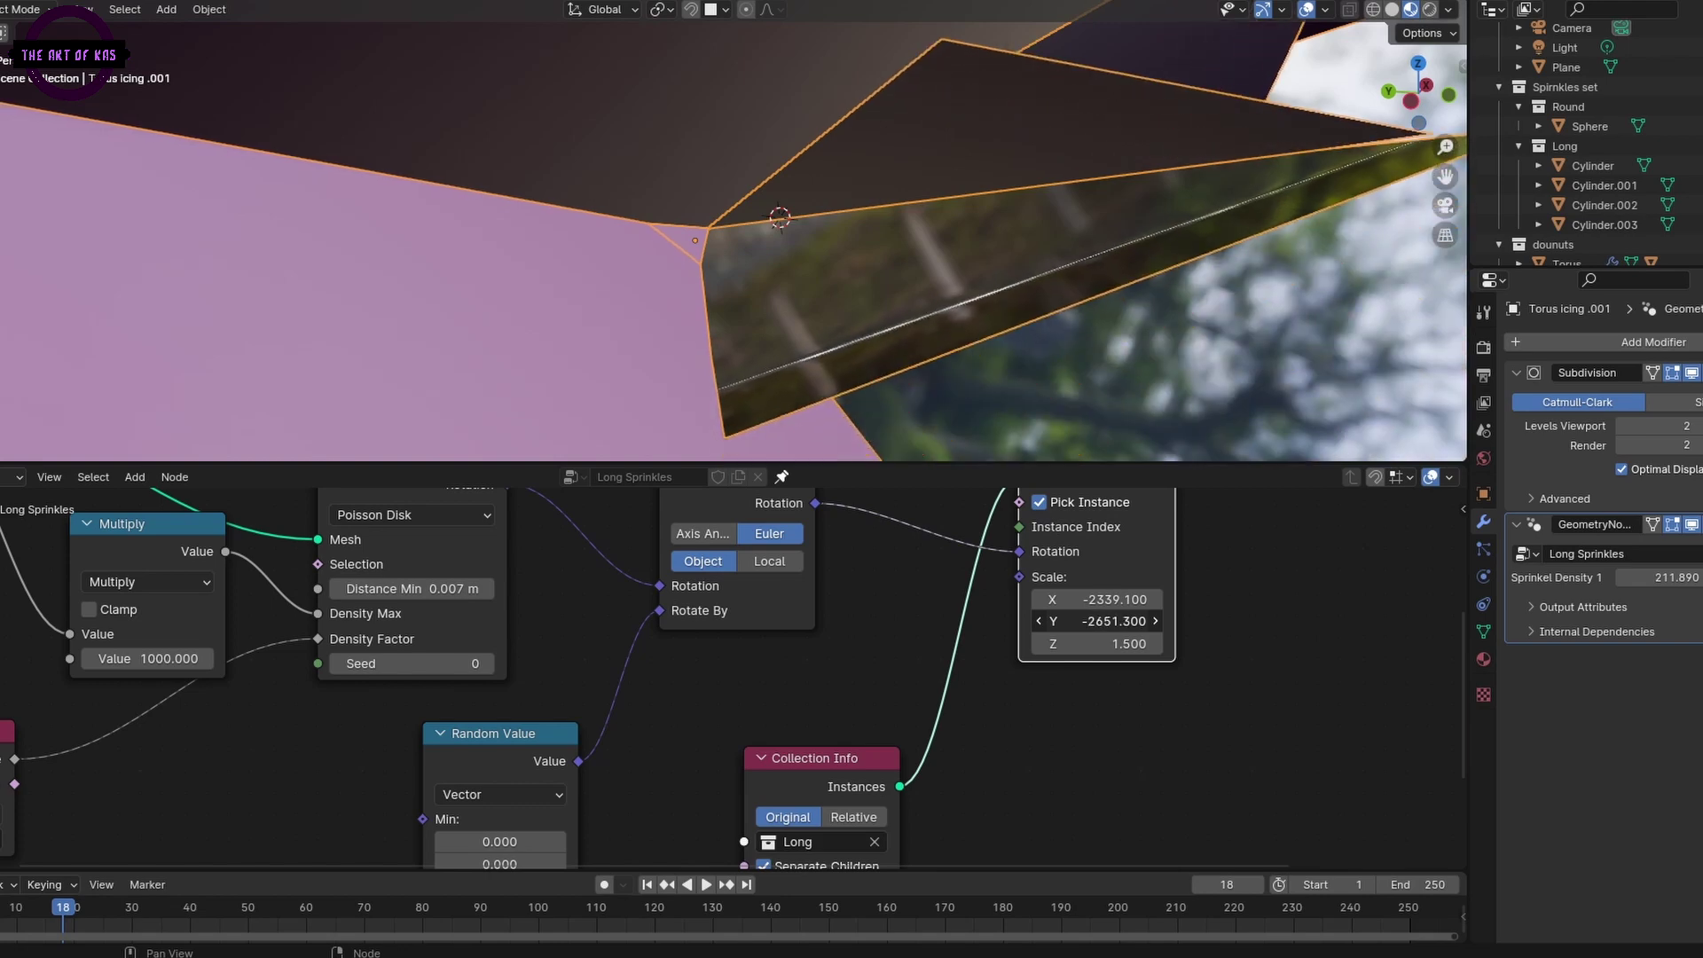
pyautogui.scroll(-10, 860, 222)
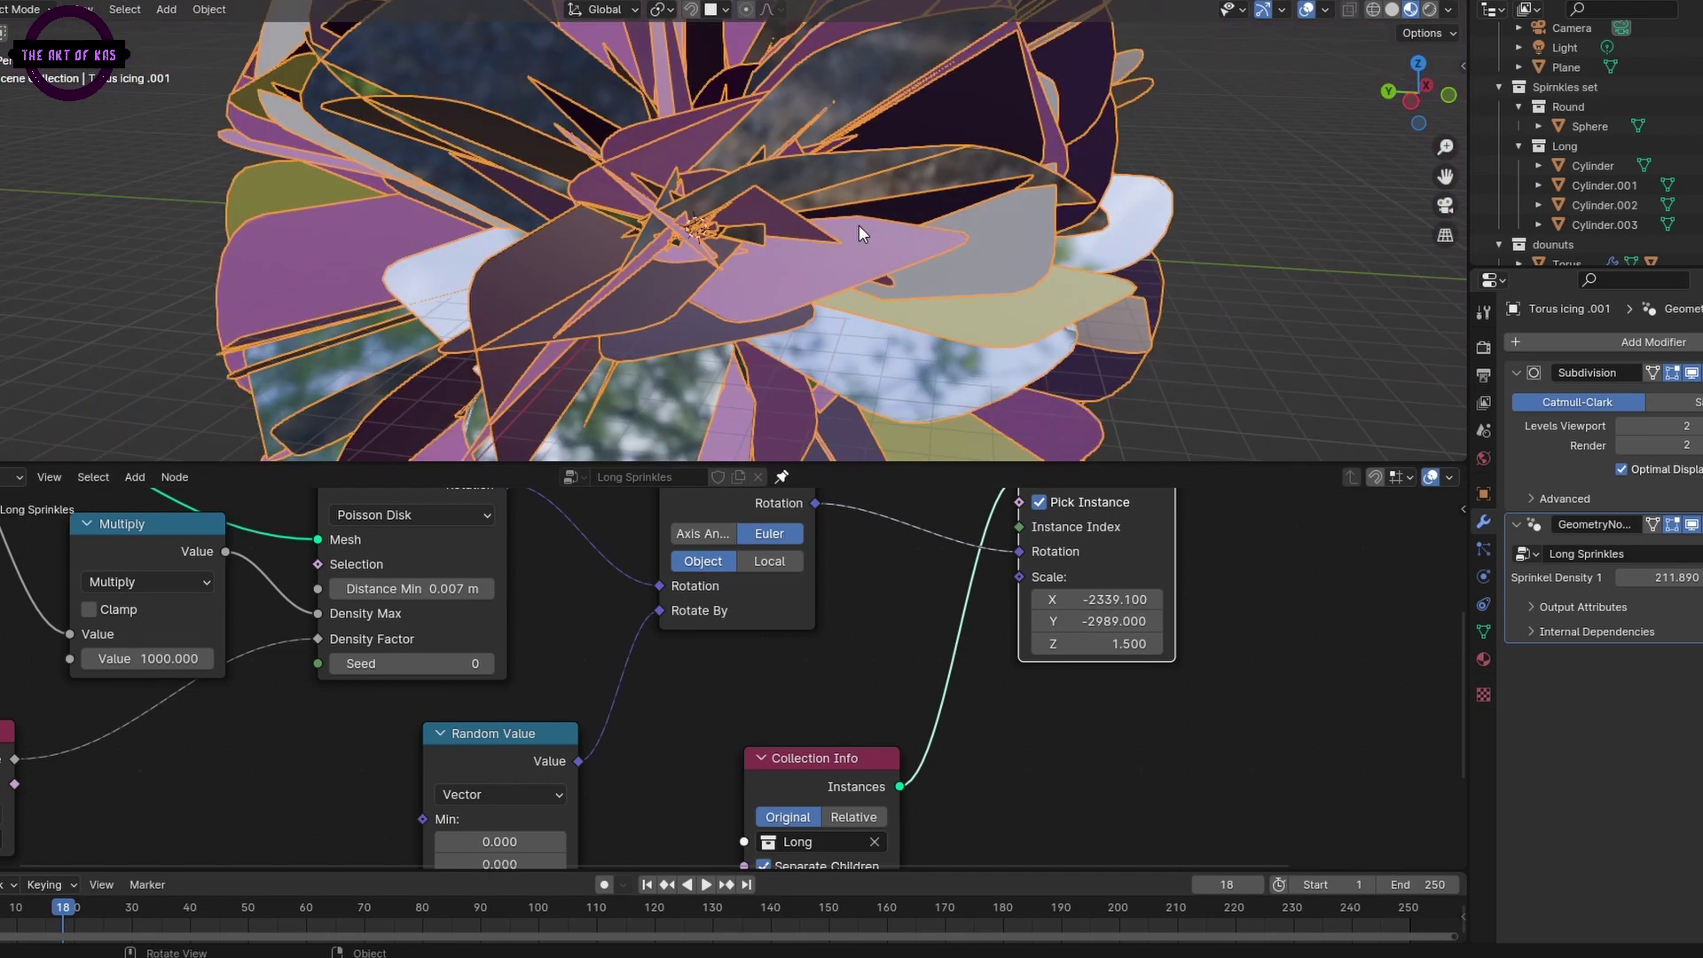
pyautogui.moveTo(950, 195); pyautogui.dragTo(690, 332, button='middle')
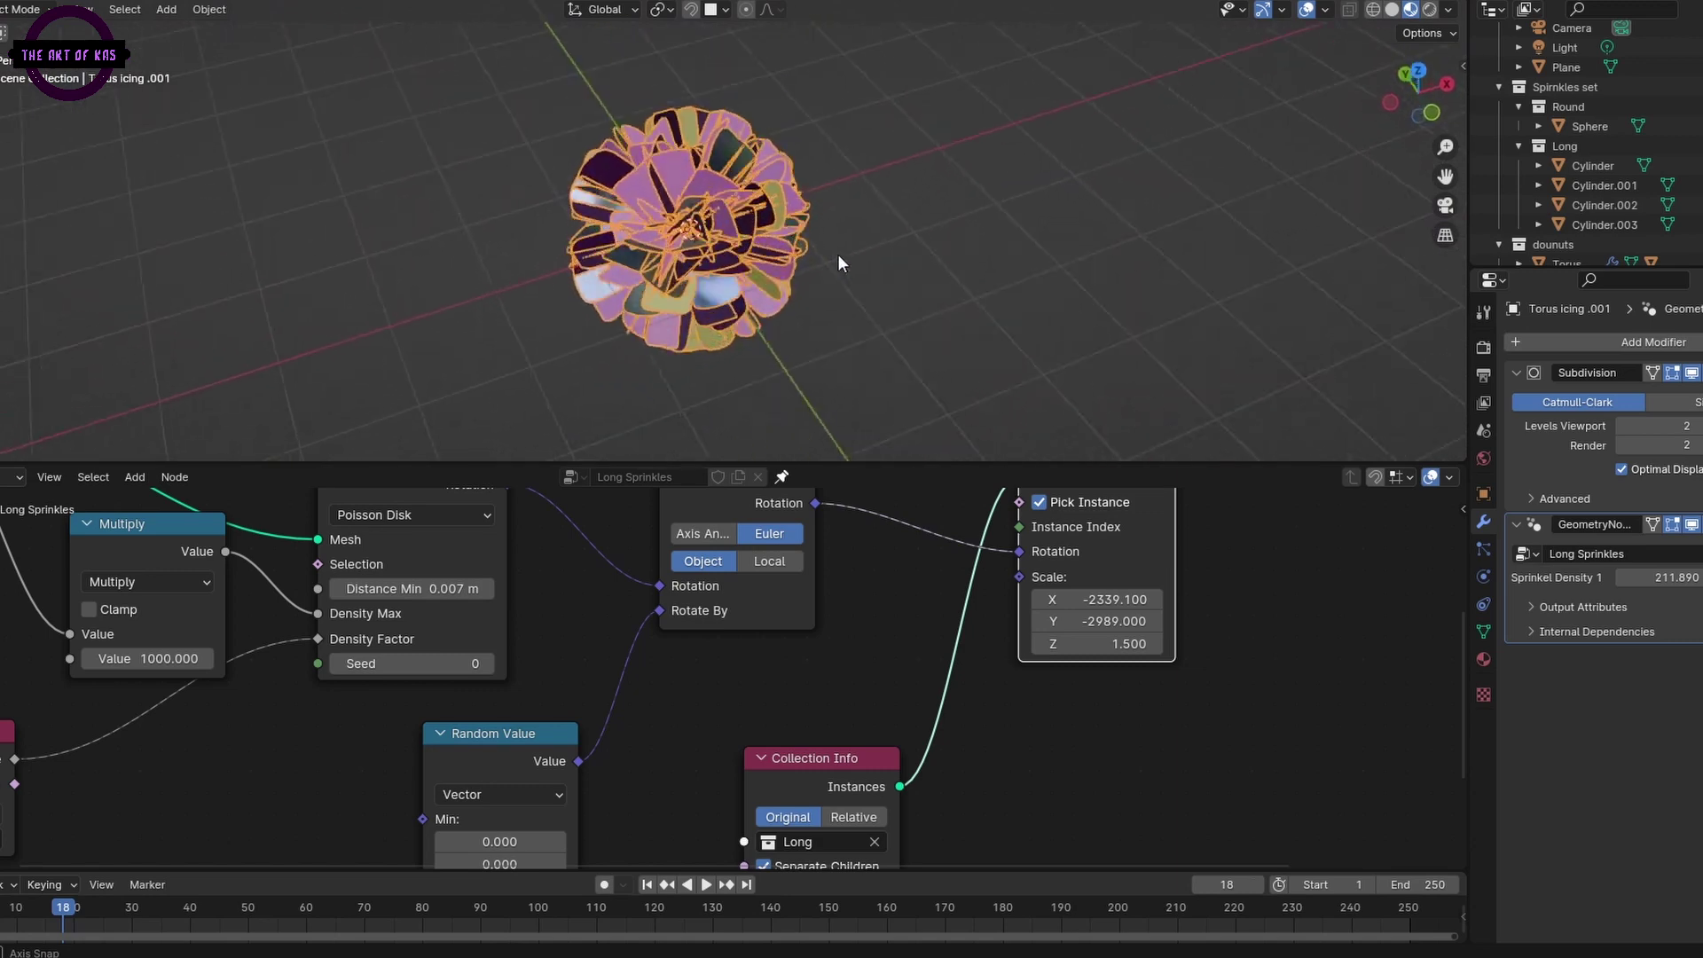
pyautogui.hotkey('ctrl', 'z')
pyautogui.hotkey('ctrl', 'z')
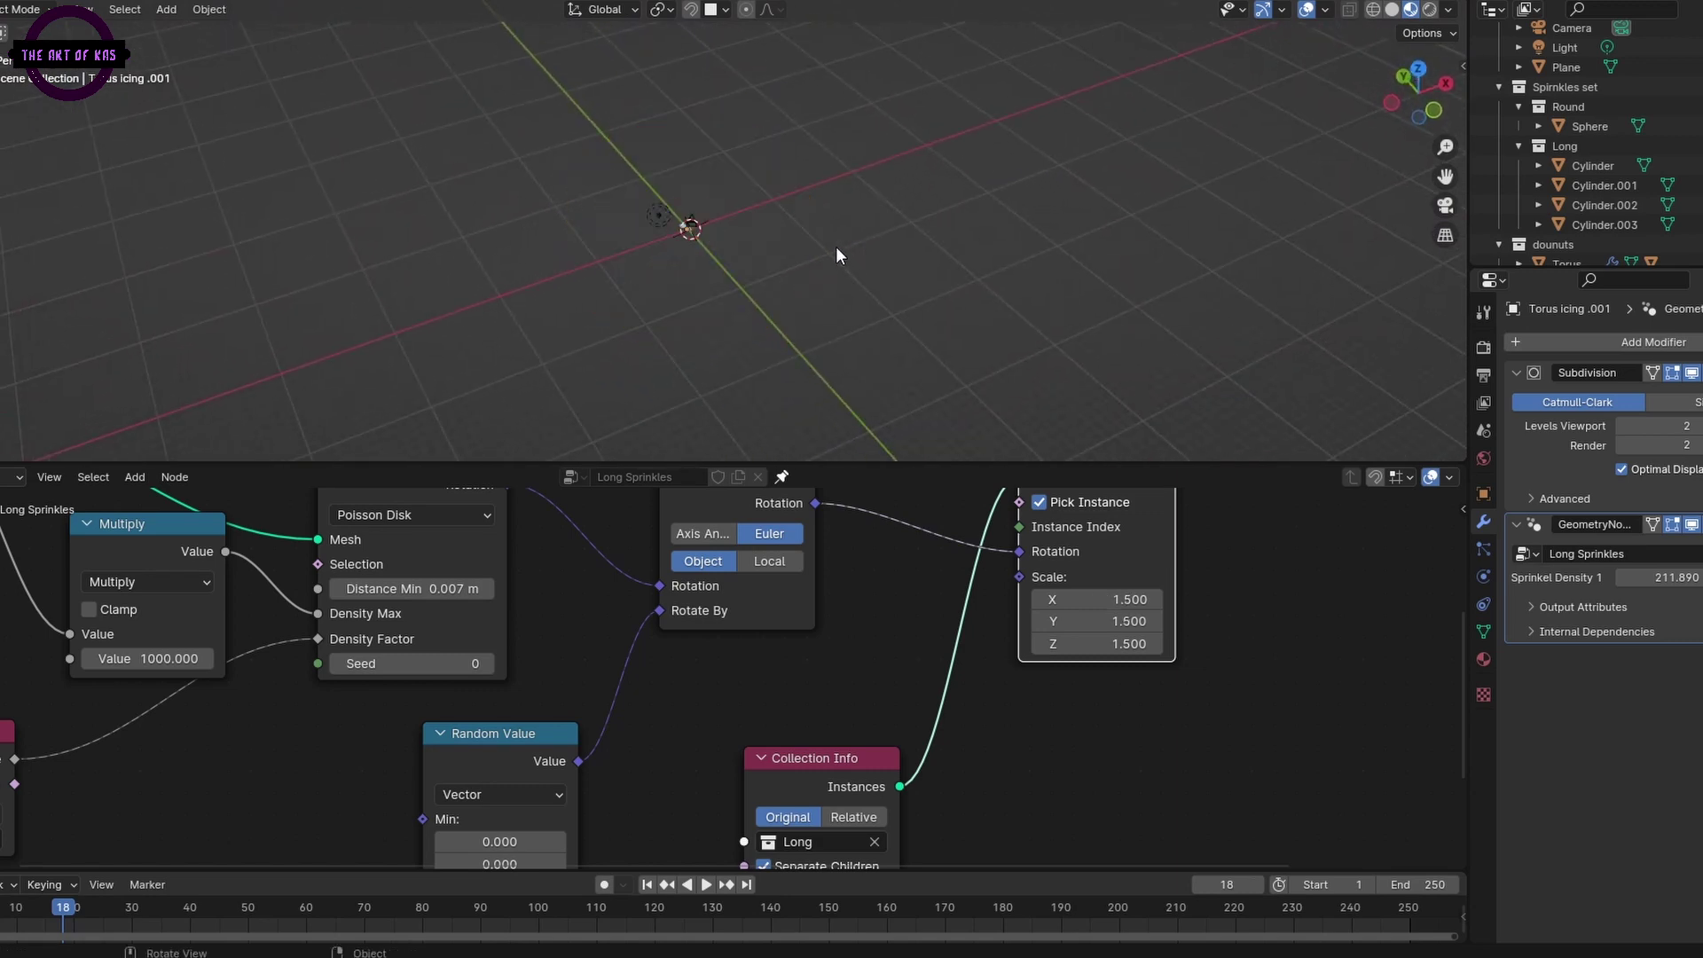
pyautogui.press('KP_Divide')
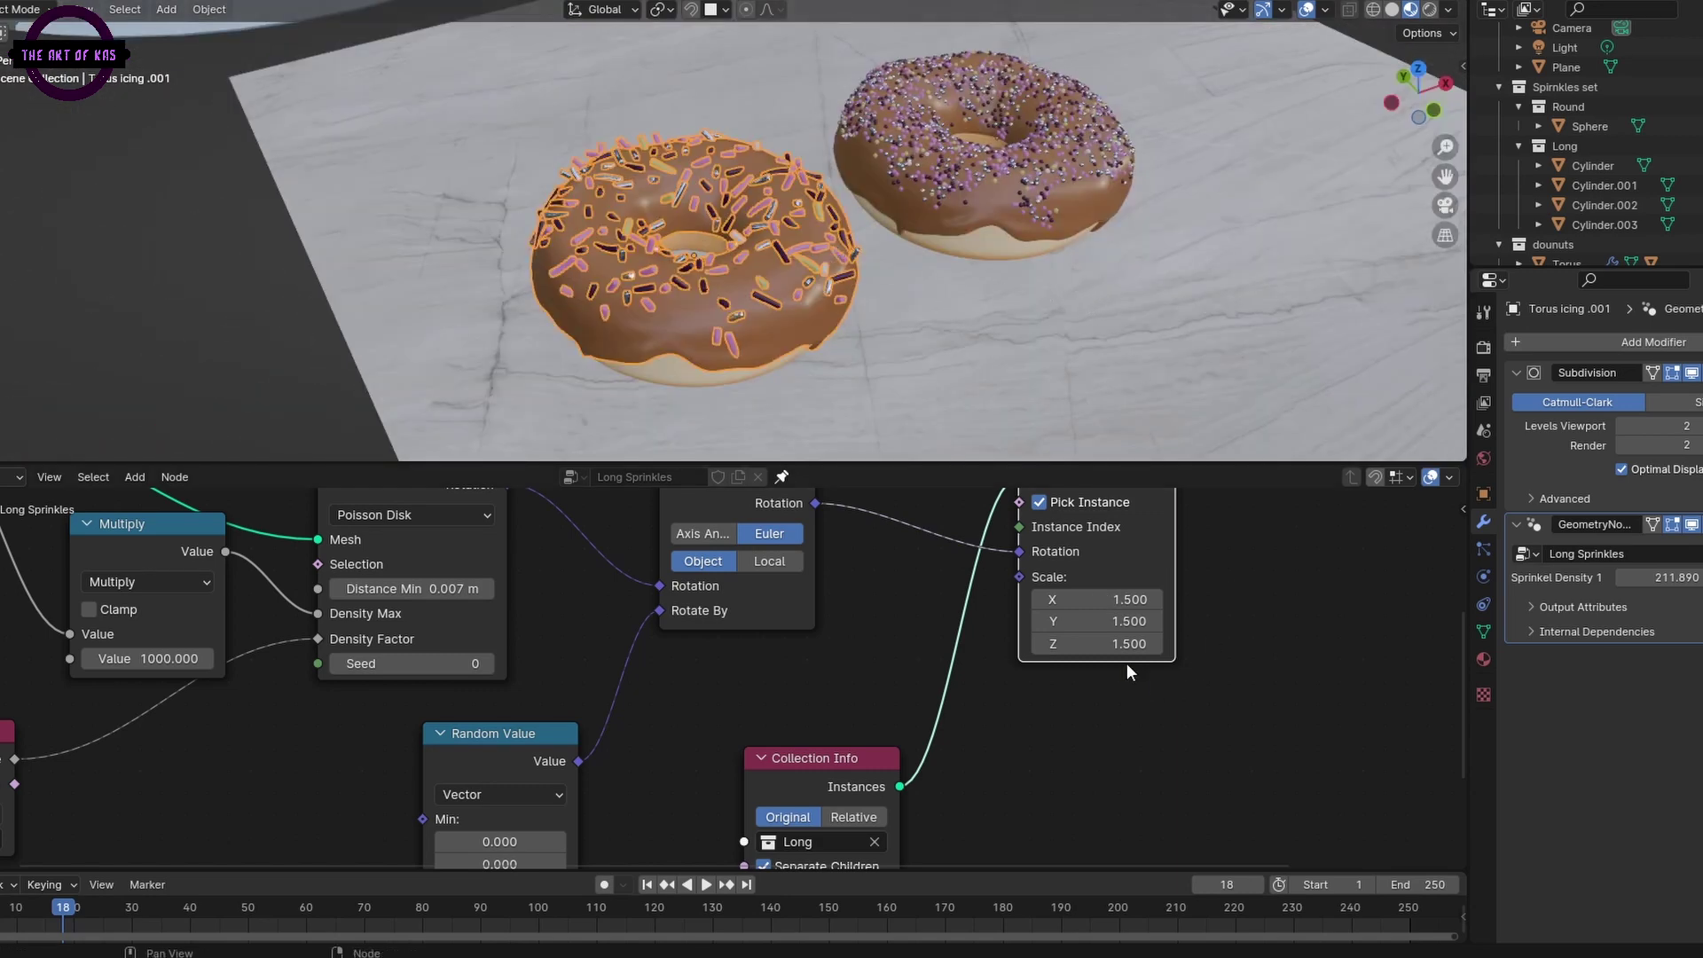
# - Test stretched Z and Y sprinkle scales, then undo back to 1.500
pyautogui.moveTo(1100, 644); pyautogui.dragTo(1002, 644)
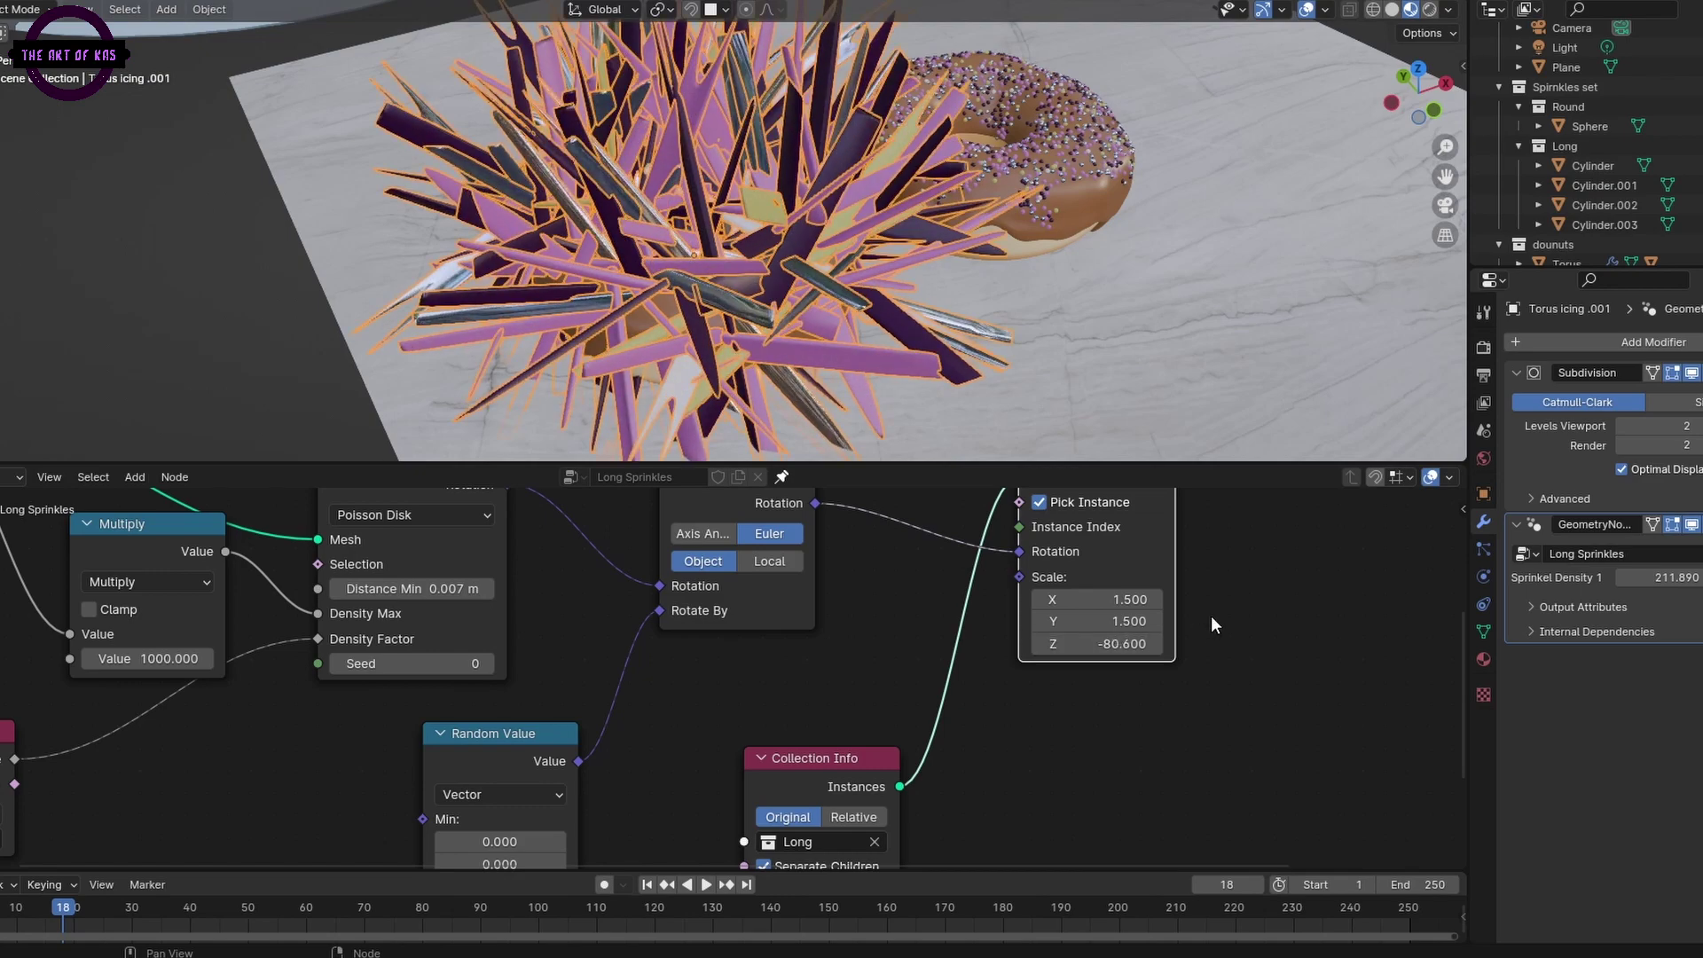
pyautogui.moveTo(1100, 620)
pyautogui.mouseDown()
pyautogui.moveTo(1084, 621)
pyautogui.moveTo(1231, 621)
pyautogui.moveTo(1112, 623)
pyautogui.mouseUp()
pyautogui.hotkey('ctrl', 'z')
pyautogui.hotkey('ctrl', 'z')
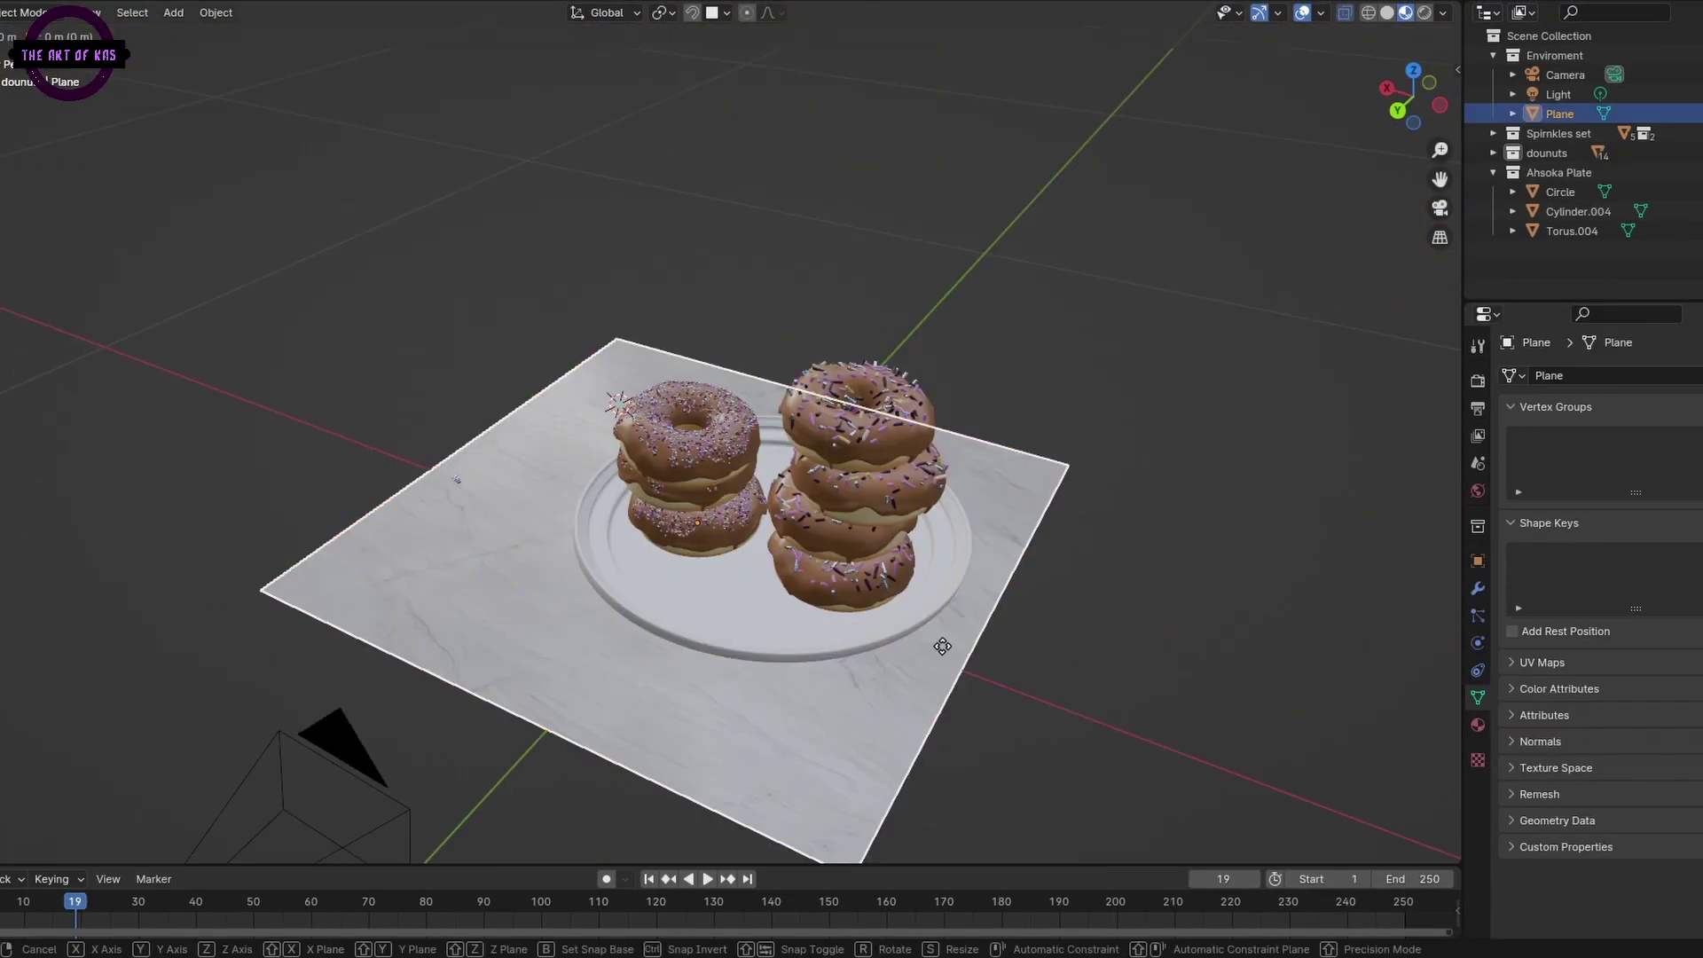
# - Duplicate a donut and stand it tilted in front of the two donut stacks
pyautogui.moveTo(1020, 665); pyautogui.dragTo(1091, 532, button='middle')
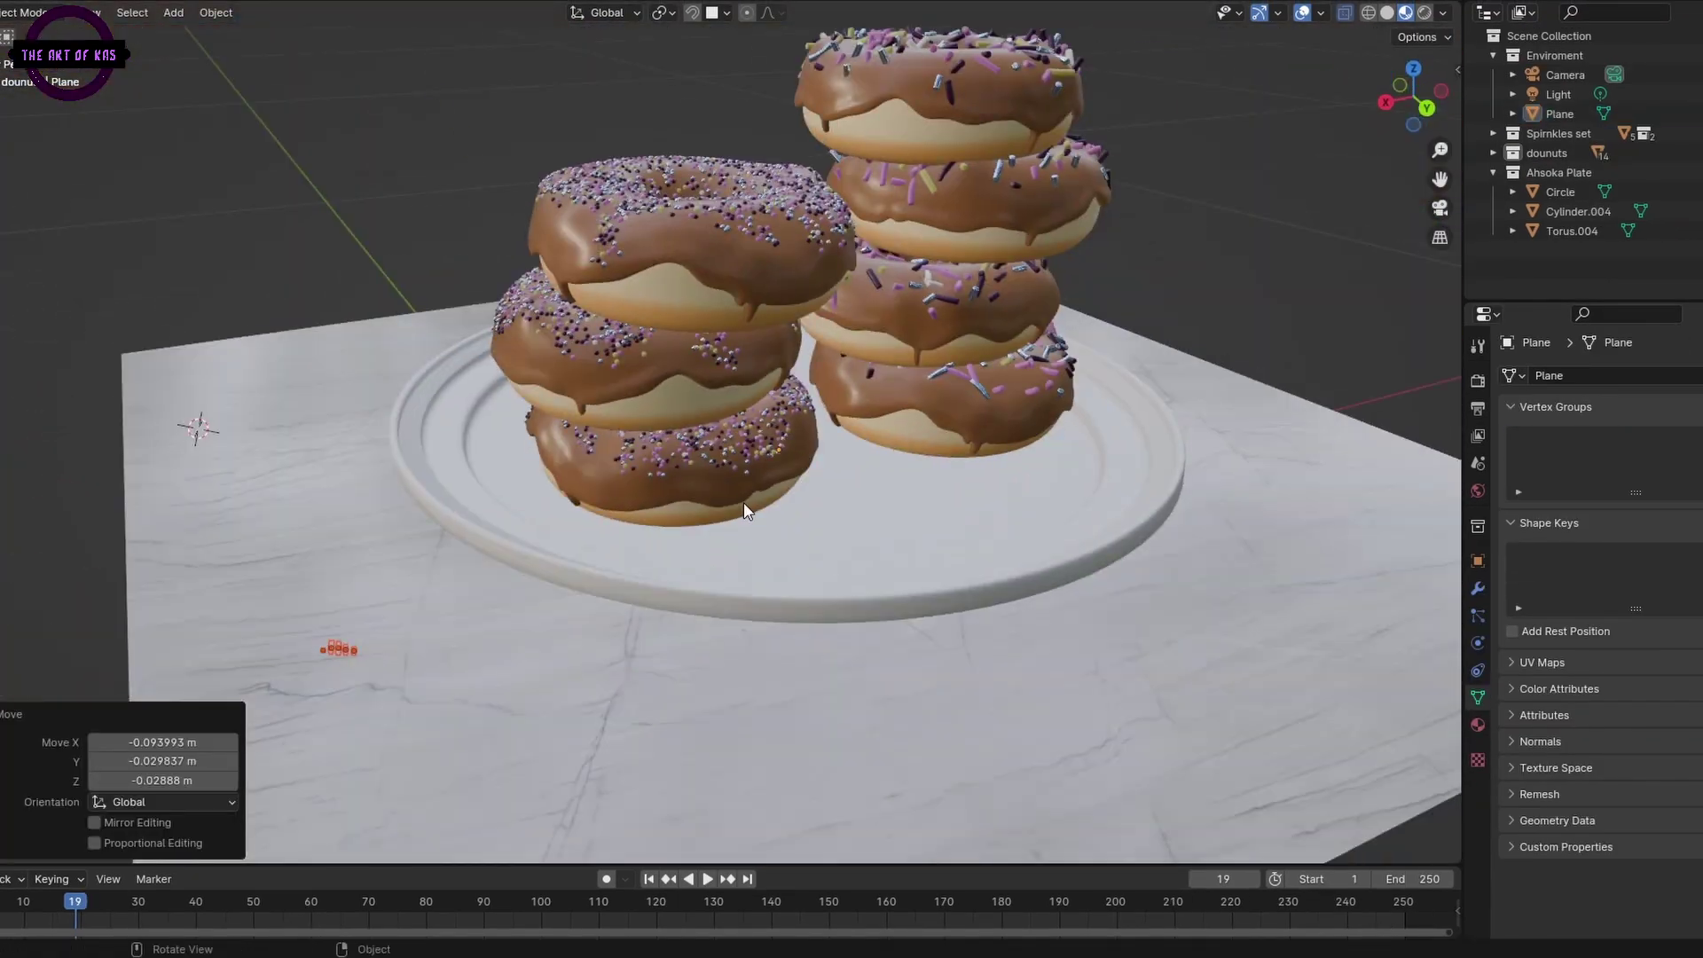
pyautogui.hotkey('shift', 'd')
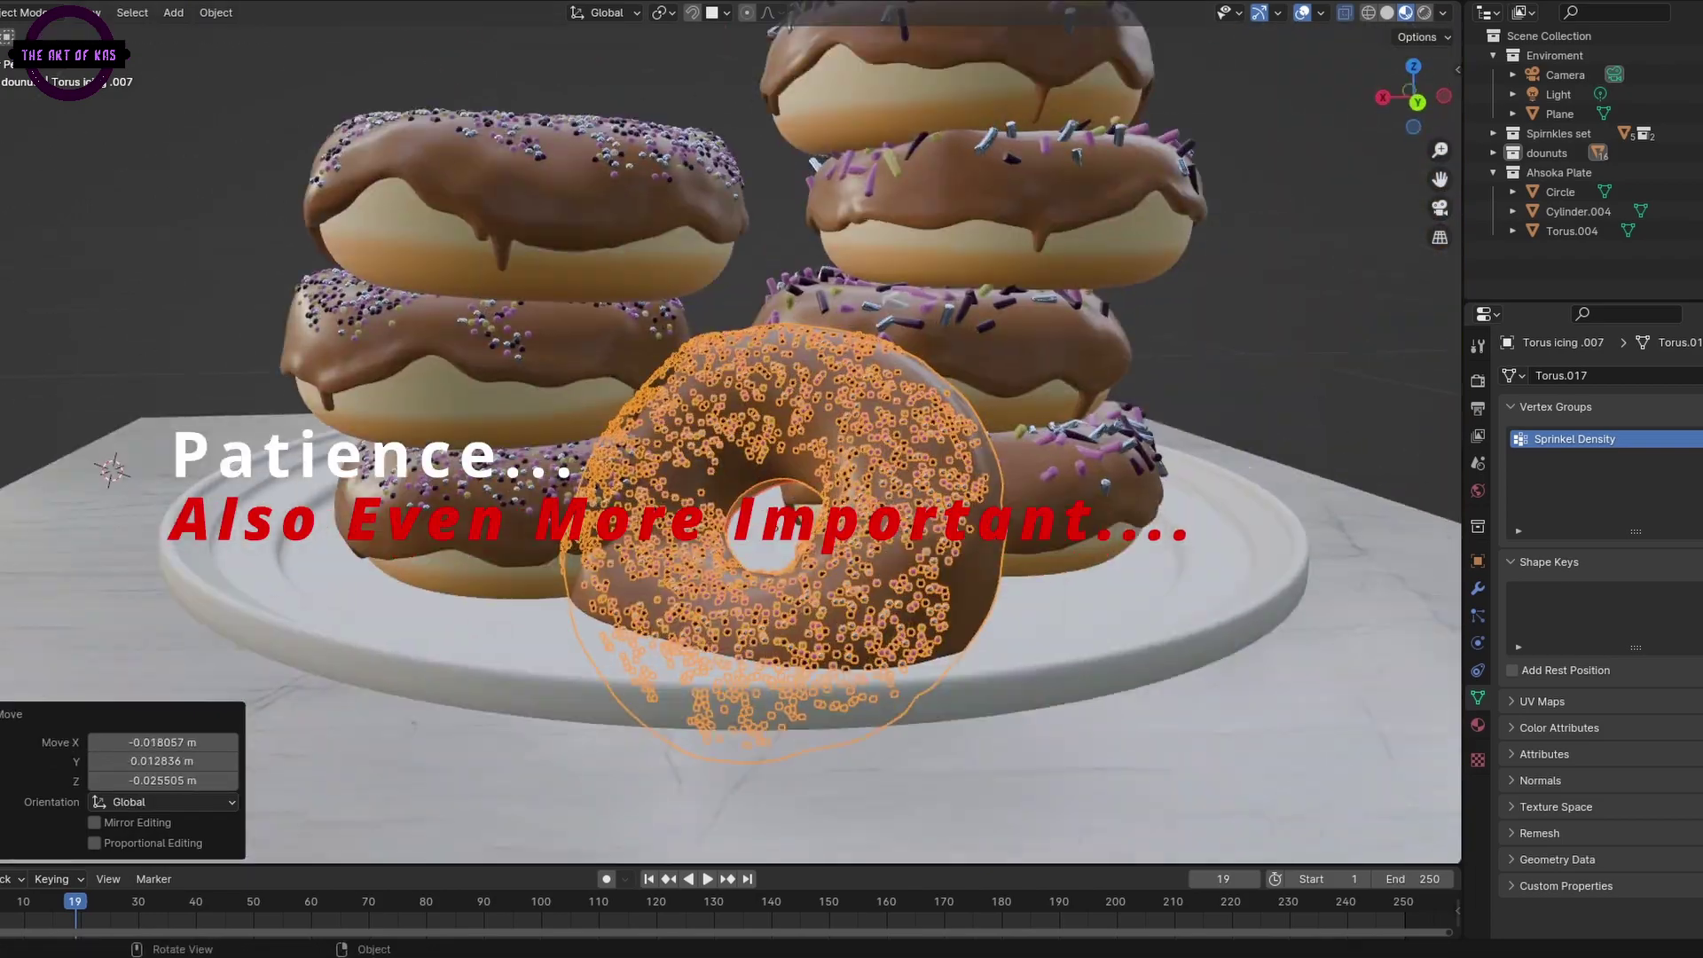
pyautogui.press('g')
pyautogui.press('z')
pyautogui.click(932, 414)
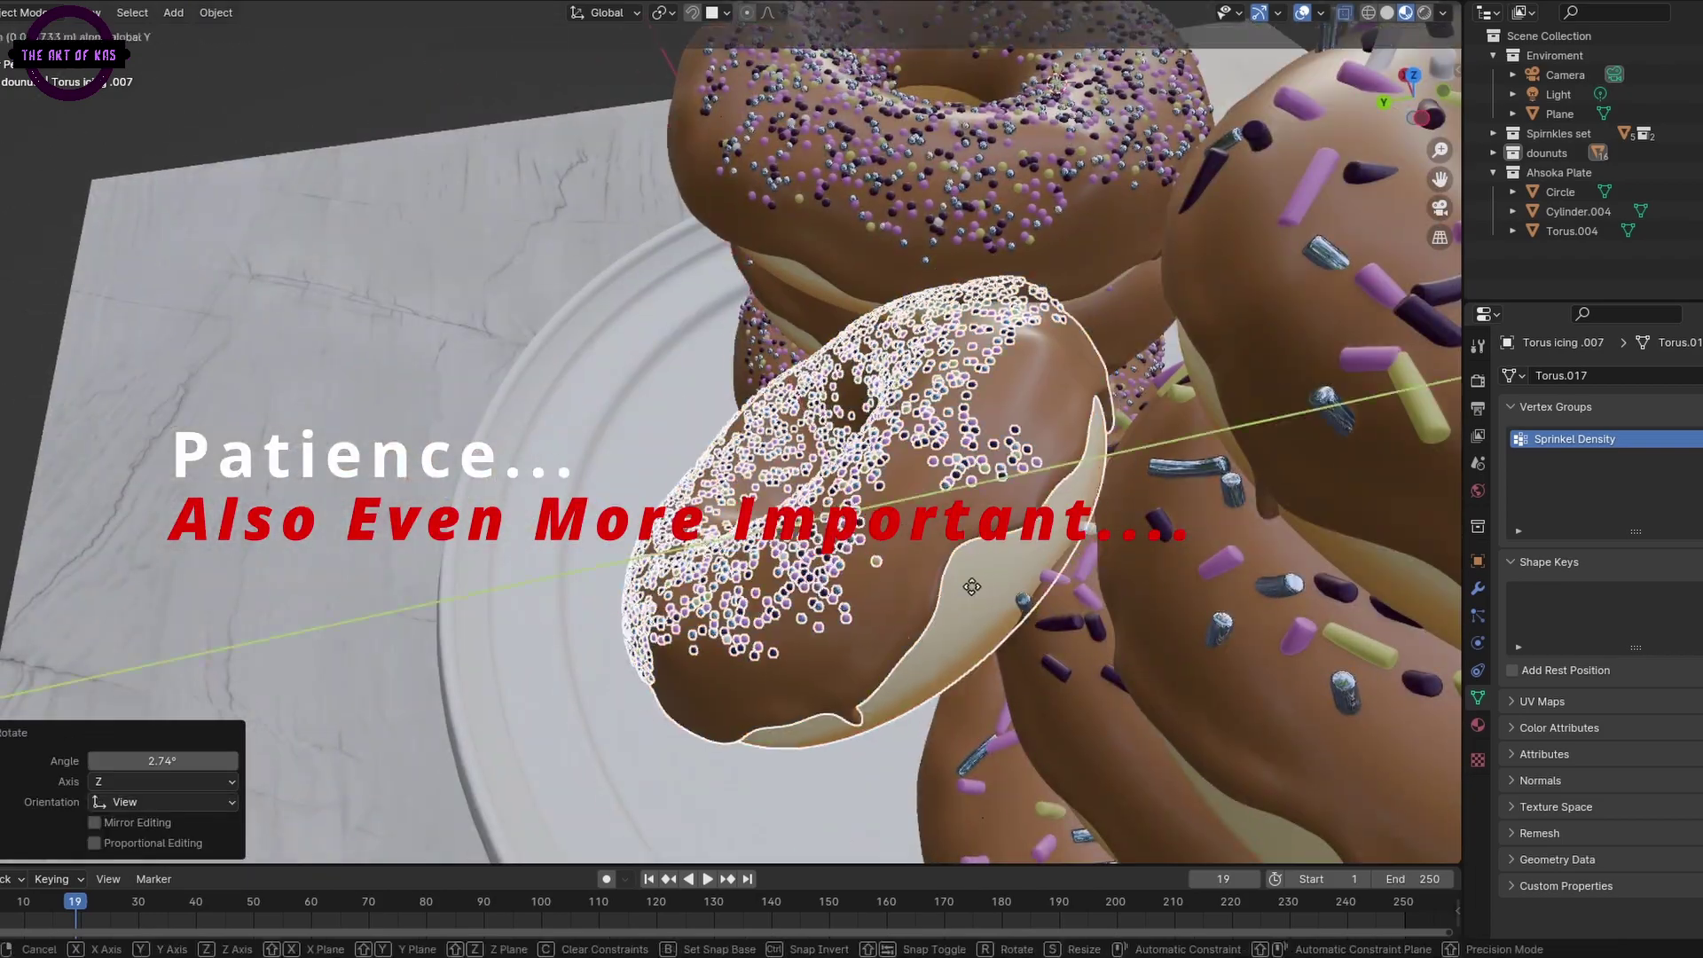
pyautogui.click(849, 588)
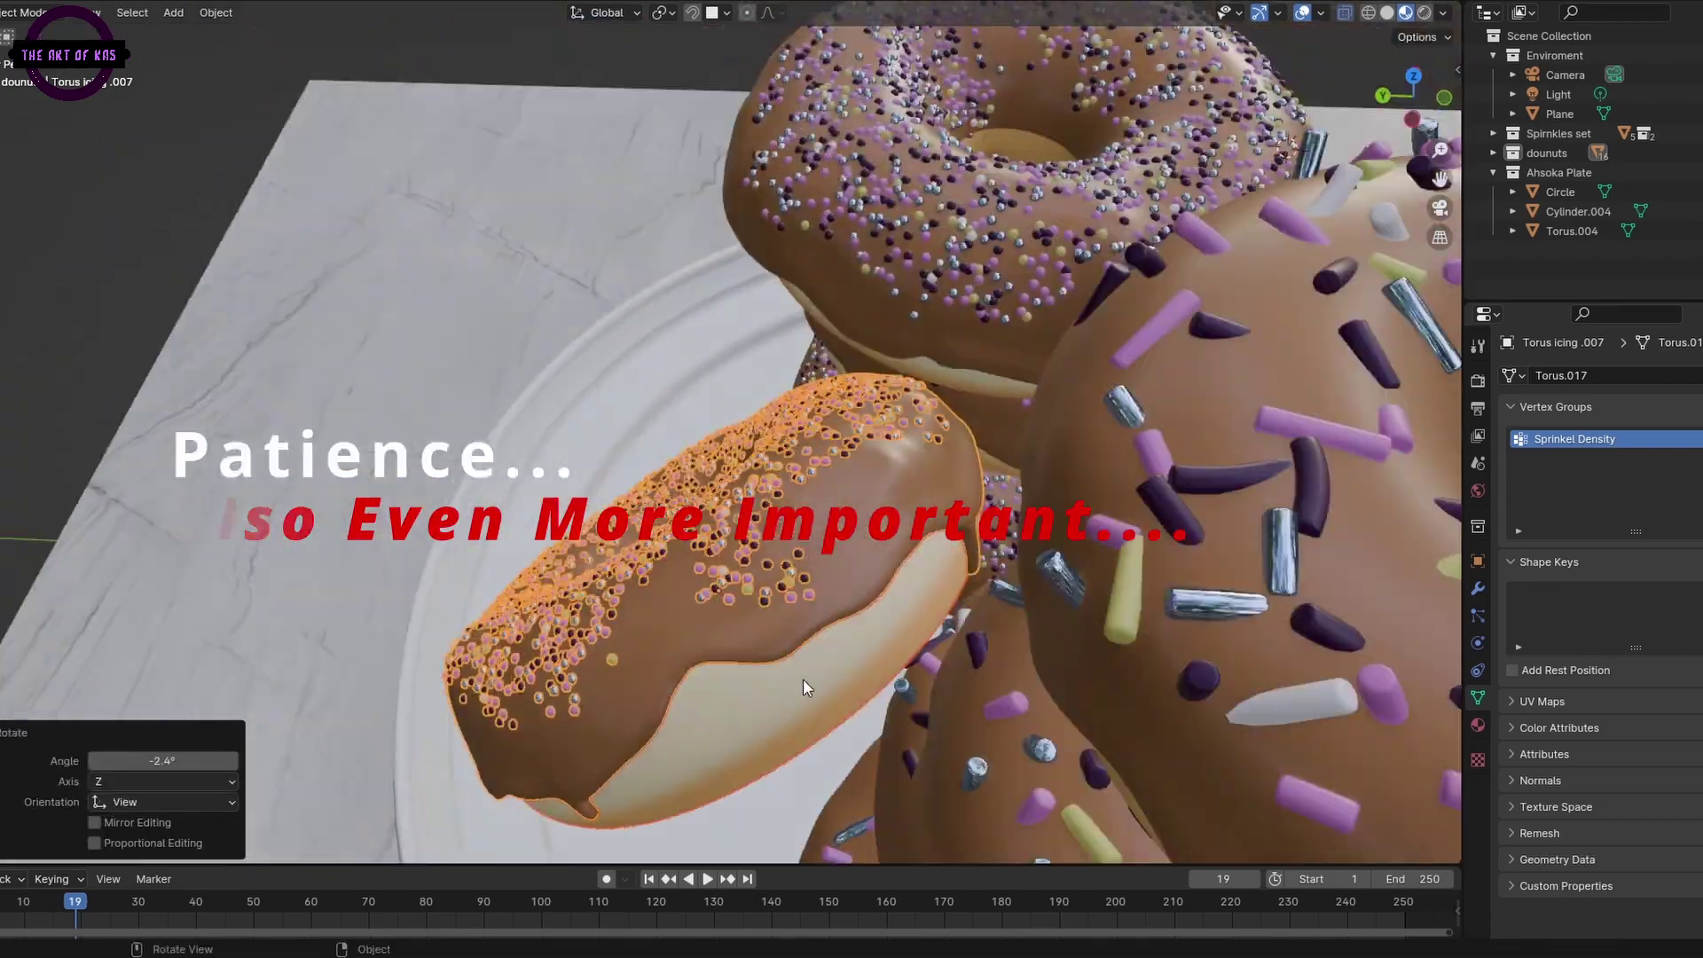
pyautogui.press('g')
pyautogui.click(939, 467)
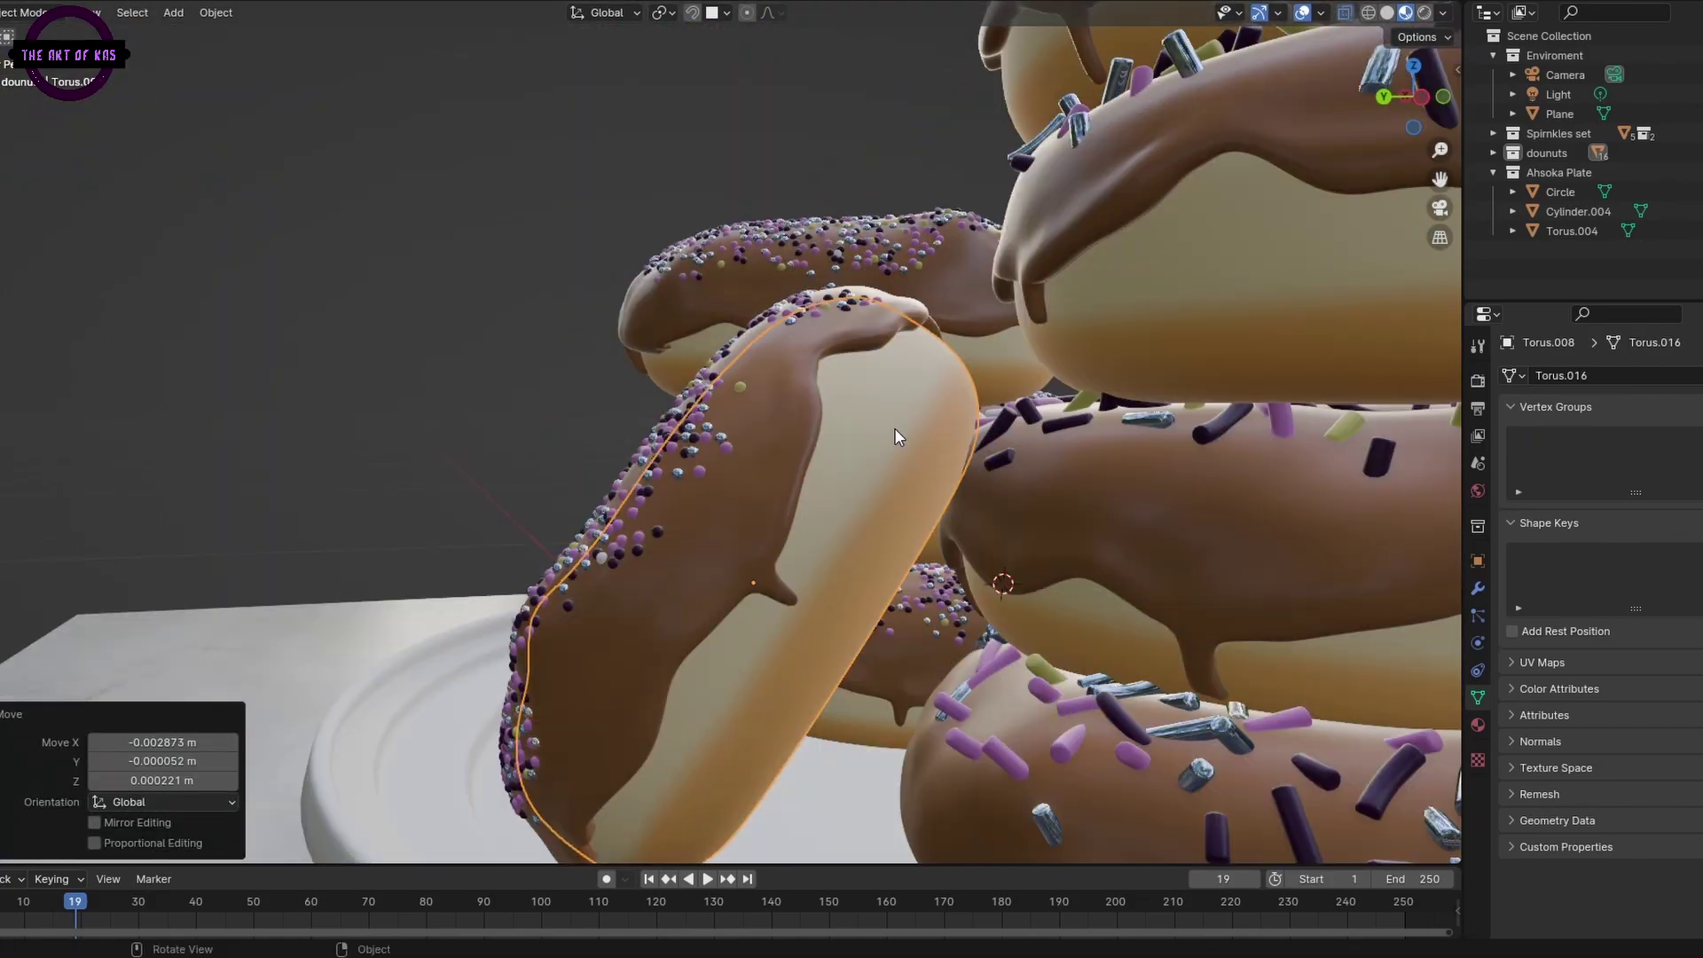
# - Select the plate in the Outliner so it can be copied
pyautogui.moveTo(894, 428); pyautogui.dragTo(703, 508, button='middle')
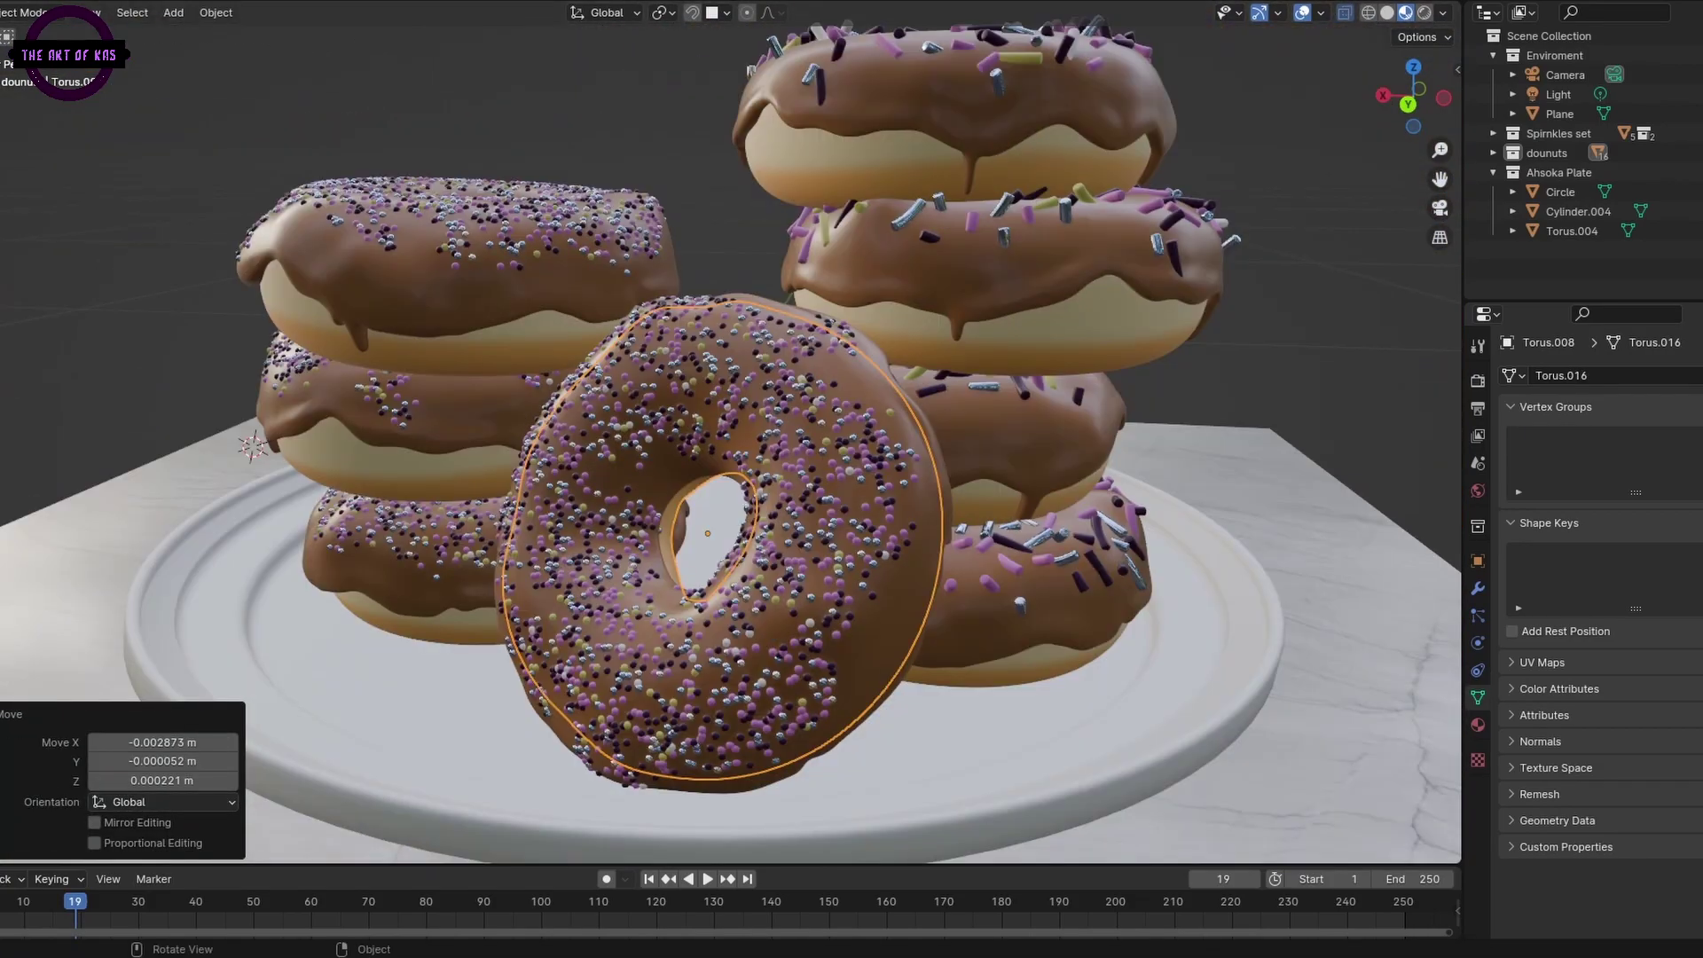
pyautogui.click(981, 413)
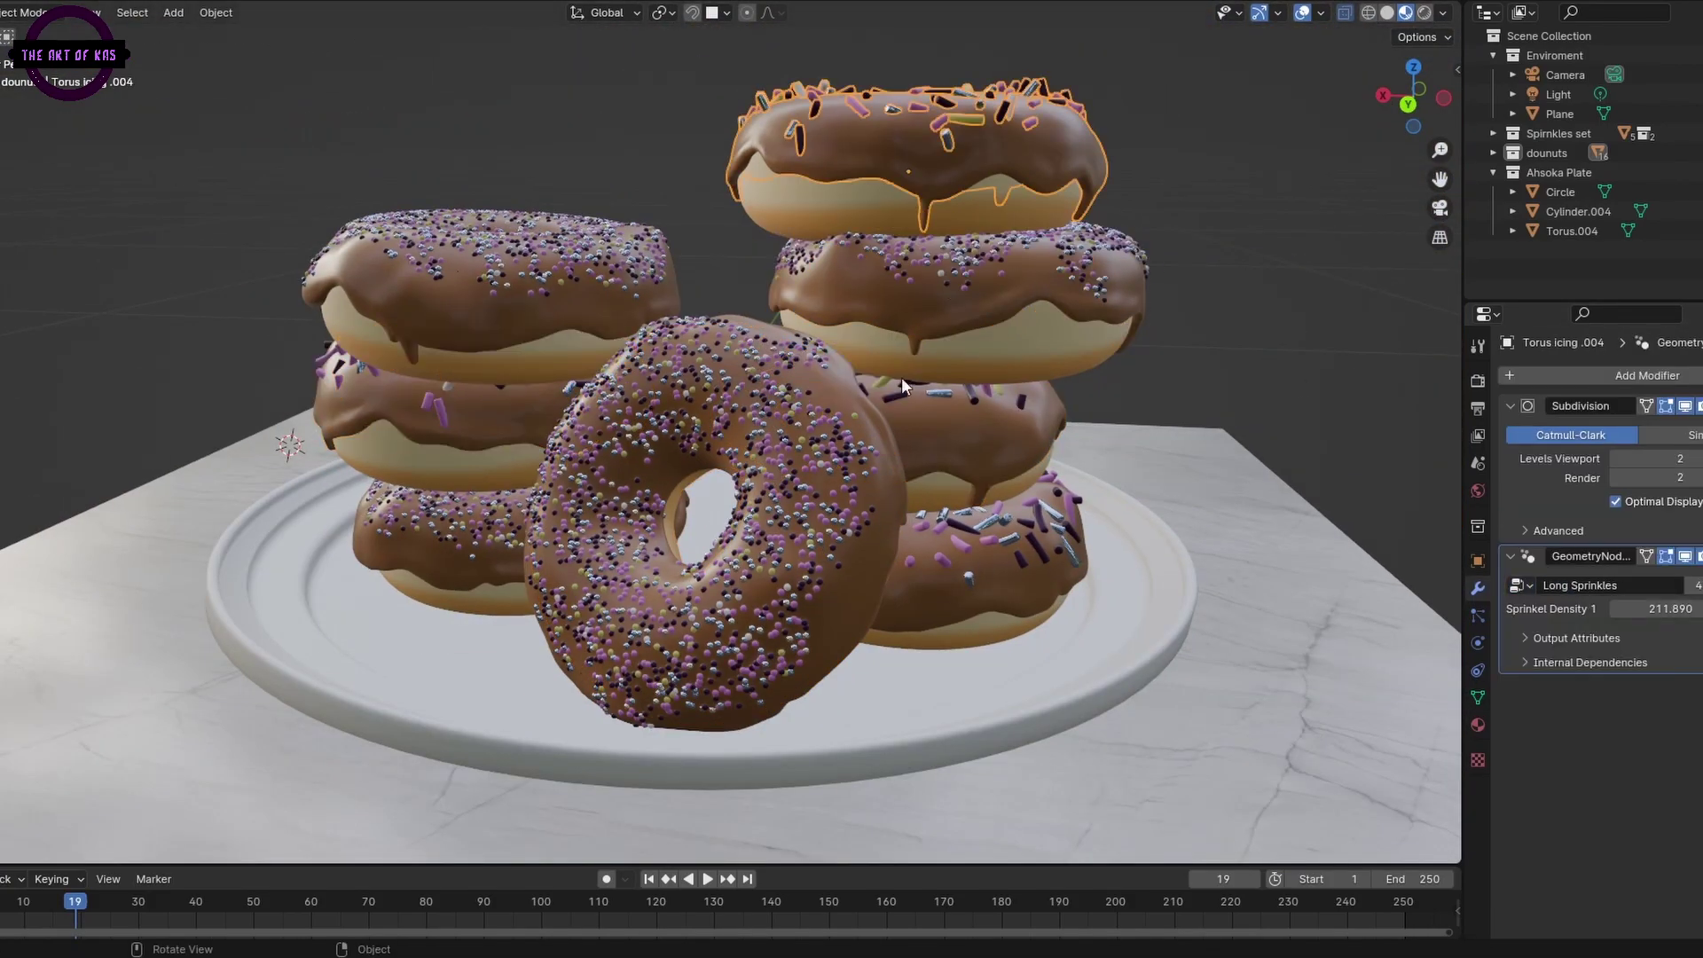
pyautogui.scroll(-5, 901, 377)
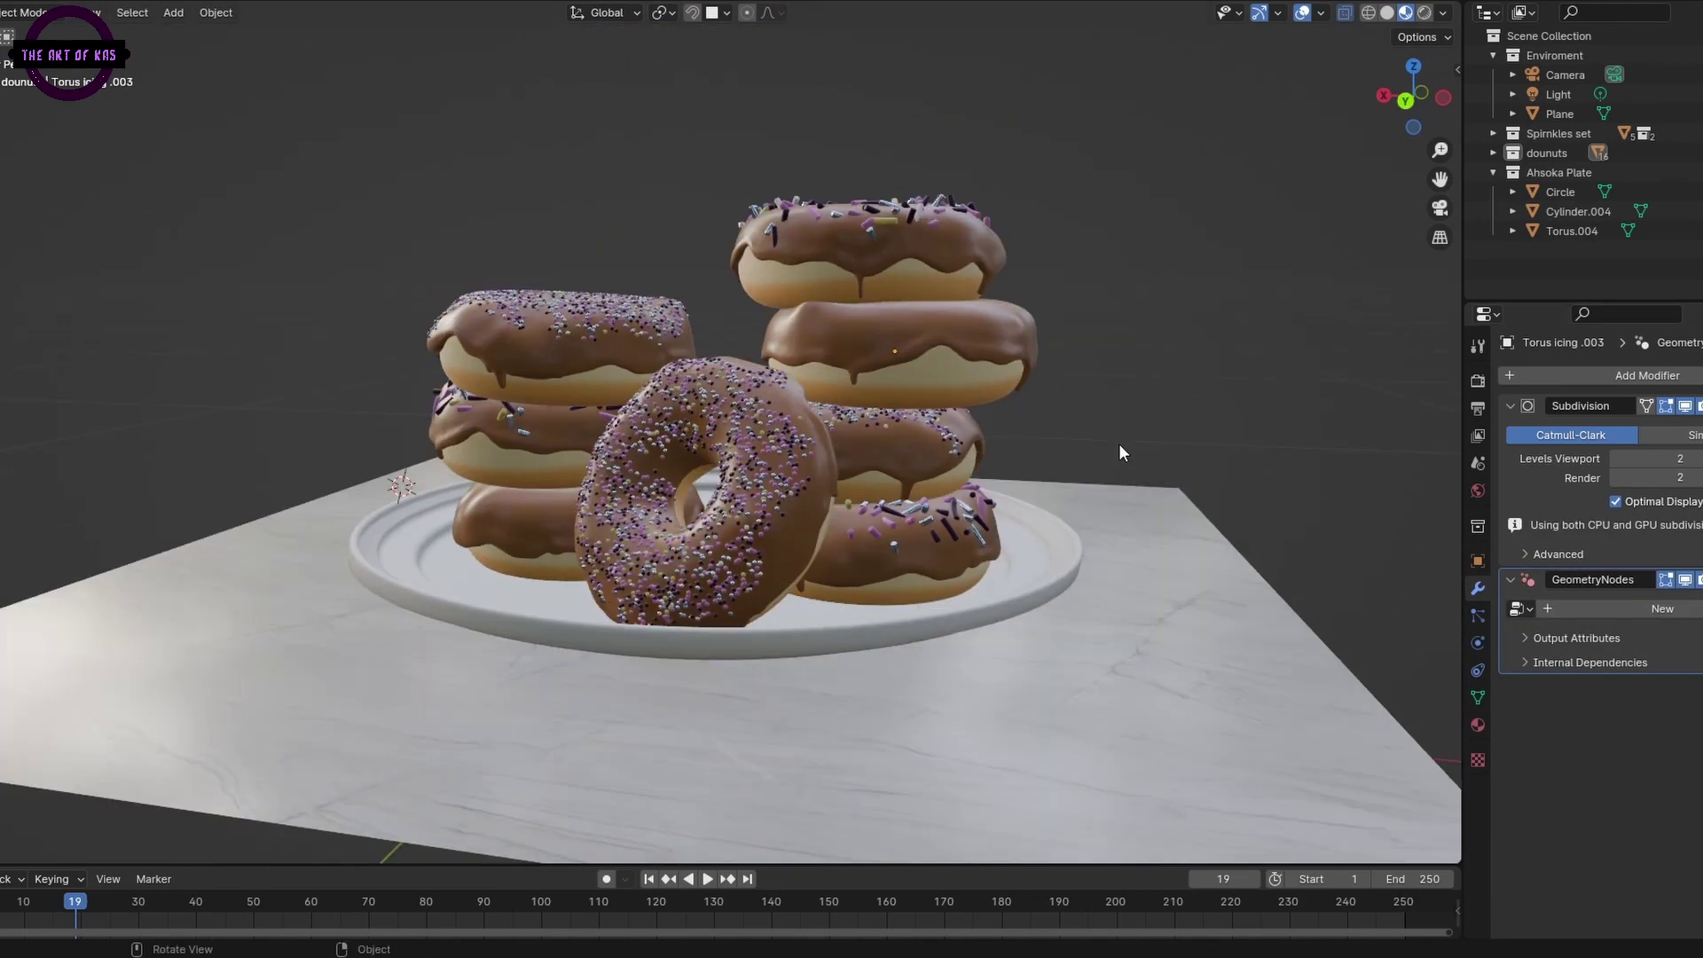
pyautogui.click(1561, 192)
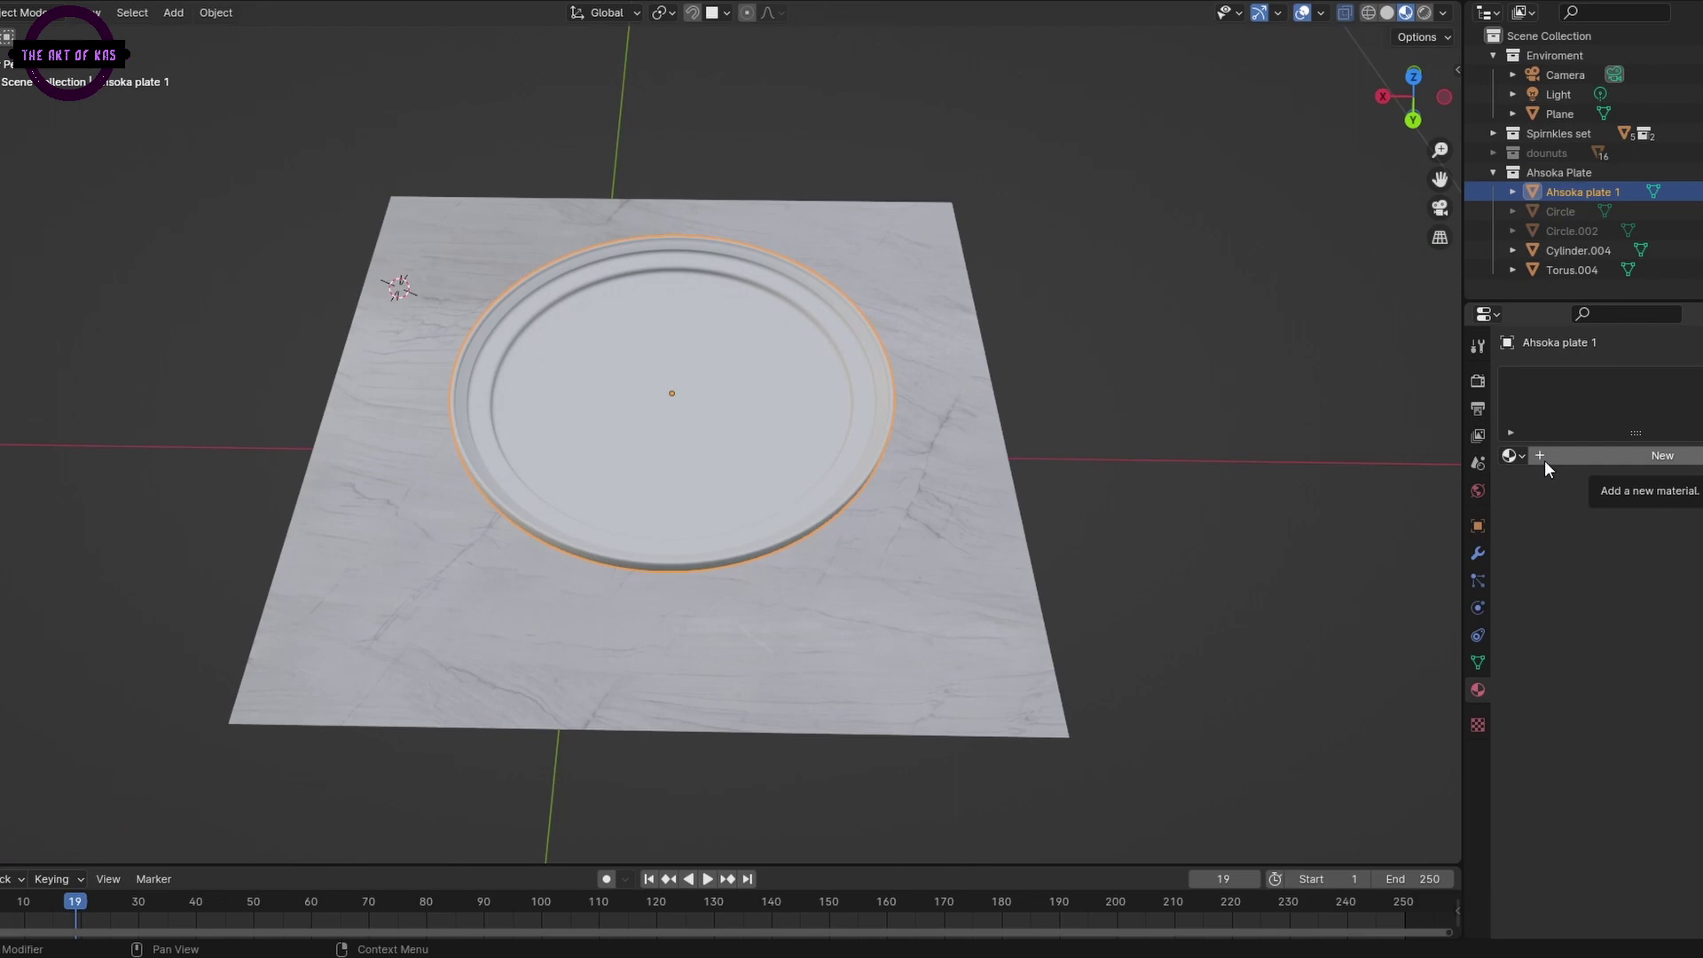
# - Create a new material for the plate copy and review its settings
pyautogui.click(1545, 456)
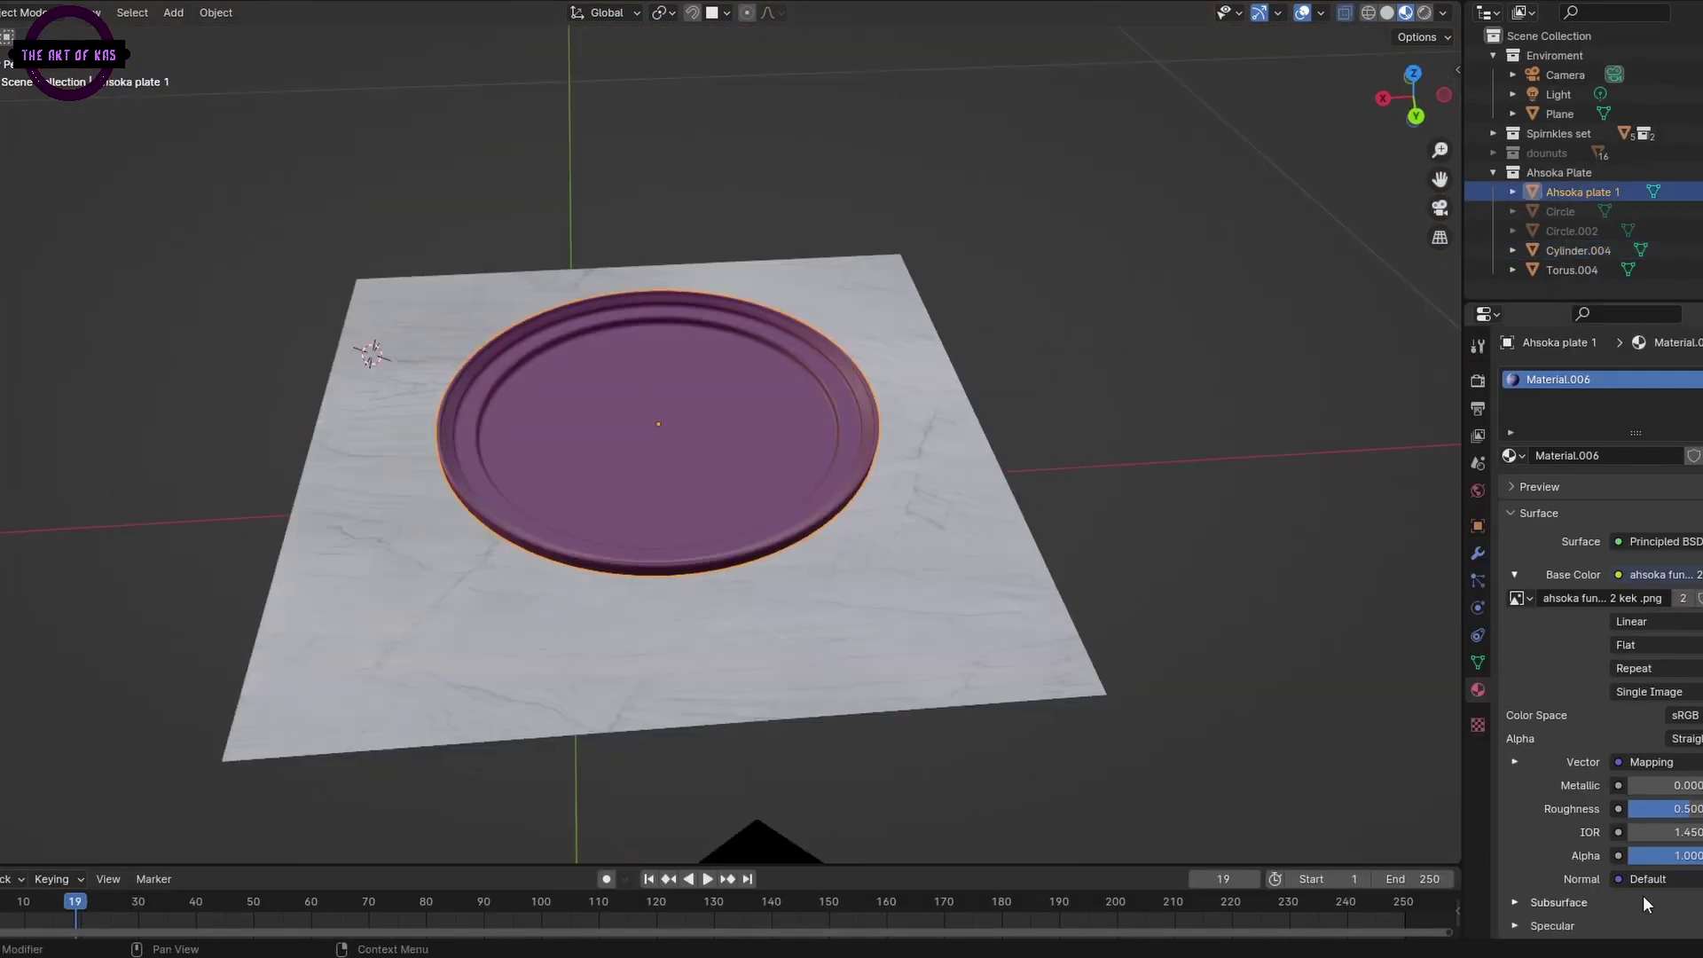
pyautogui.click(1643, 903)
pyautogui.scroll(-5, 1643, 903)
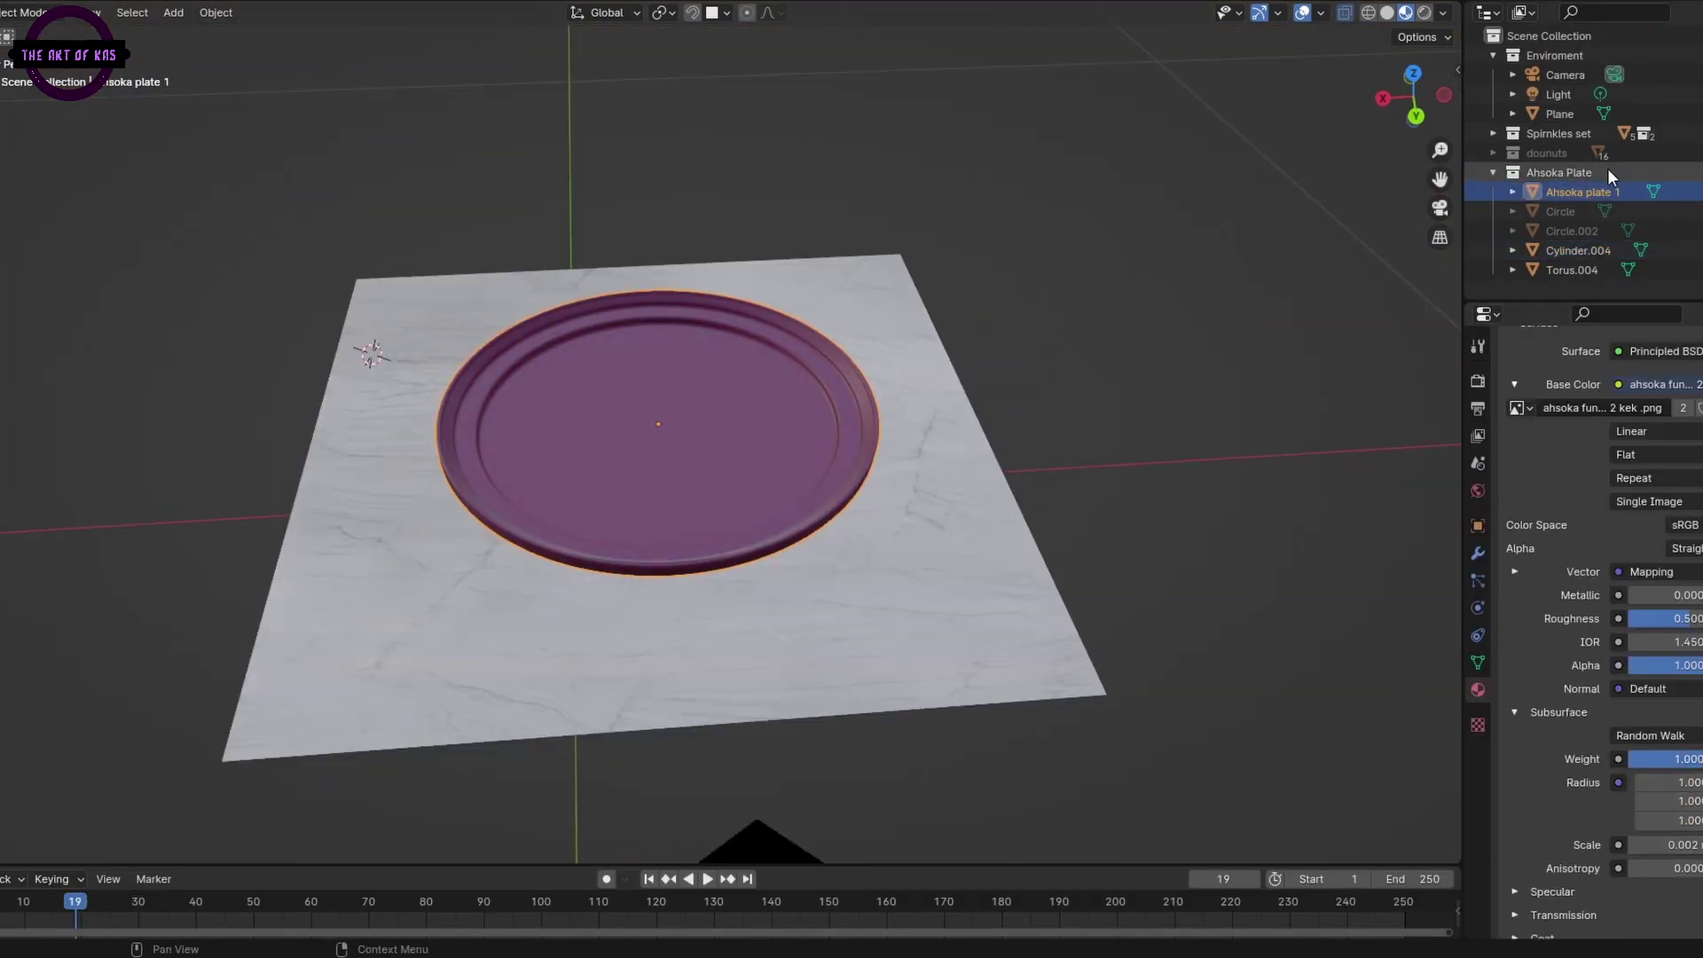
pyautogui.scroll(2, 1562, 466)
# - Paste the printed face disc, place it on the plate and flatten it along Z
pyautogui.moveTo(1065, 532); pyautogui.dragTo(969, 635, button='middle')
pyautogui.hotkey('ctrl', 'v')
pyautogui.press('g')
pyautogui.click(669, 431)
pyautogui.moveTo(670, 431); pyautogui.dragTo(897, 504, button='middle')
pyautogui.press('s')
pyautogui.press('z')
pyautogui.click(1084, 532)
# - Raise the face disc vertically to sit properly in the plate and resize it
pyautogui.press('Tab')
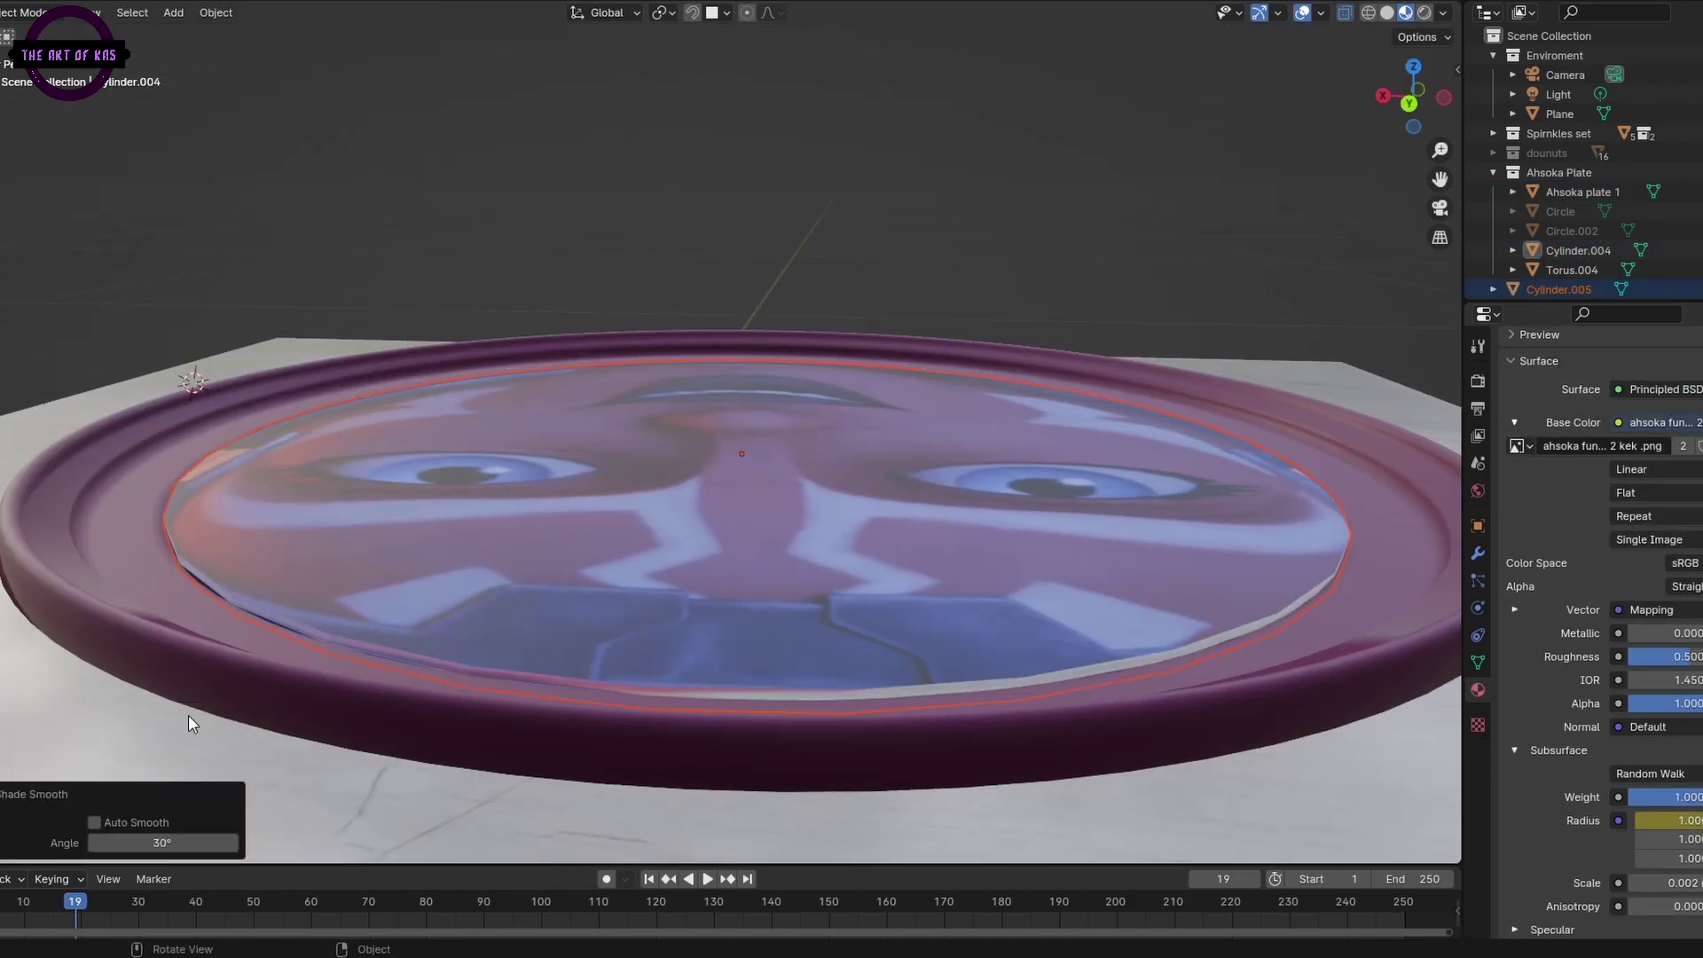
pyautogui.press('Tab')
pyautogui.moveTo(493, 466); pyautogui.dragTo(543, 543, button='middle')
pyautogui.press('g')
pyautogui.press('z')
pyautogui.click(844, 316)
pyautogui.press('s')
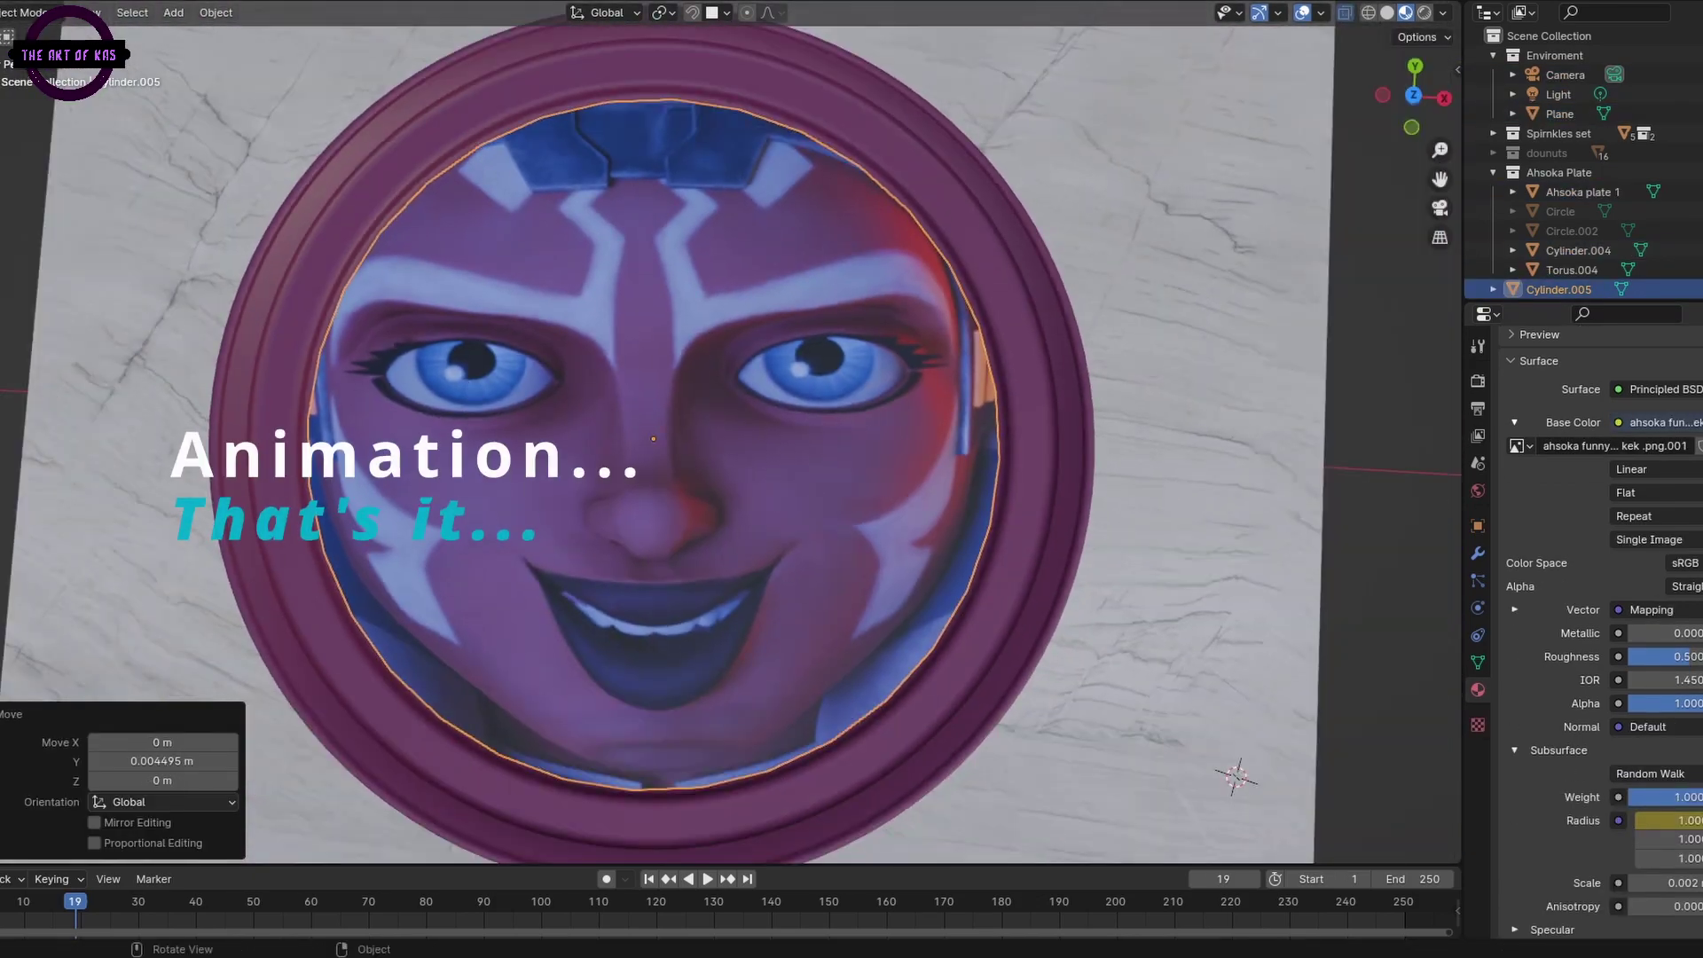
# - Bevel the face disc's rim edge loop with 11 segments, then return to Object Mode
pyautogui.press('Tab')
pyautogui.moveTo(559, 407); pyautogui.dragTo(633, 425, button='middle')
pyautogui.hotkey('ctrl', 'b')
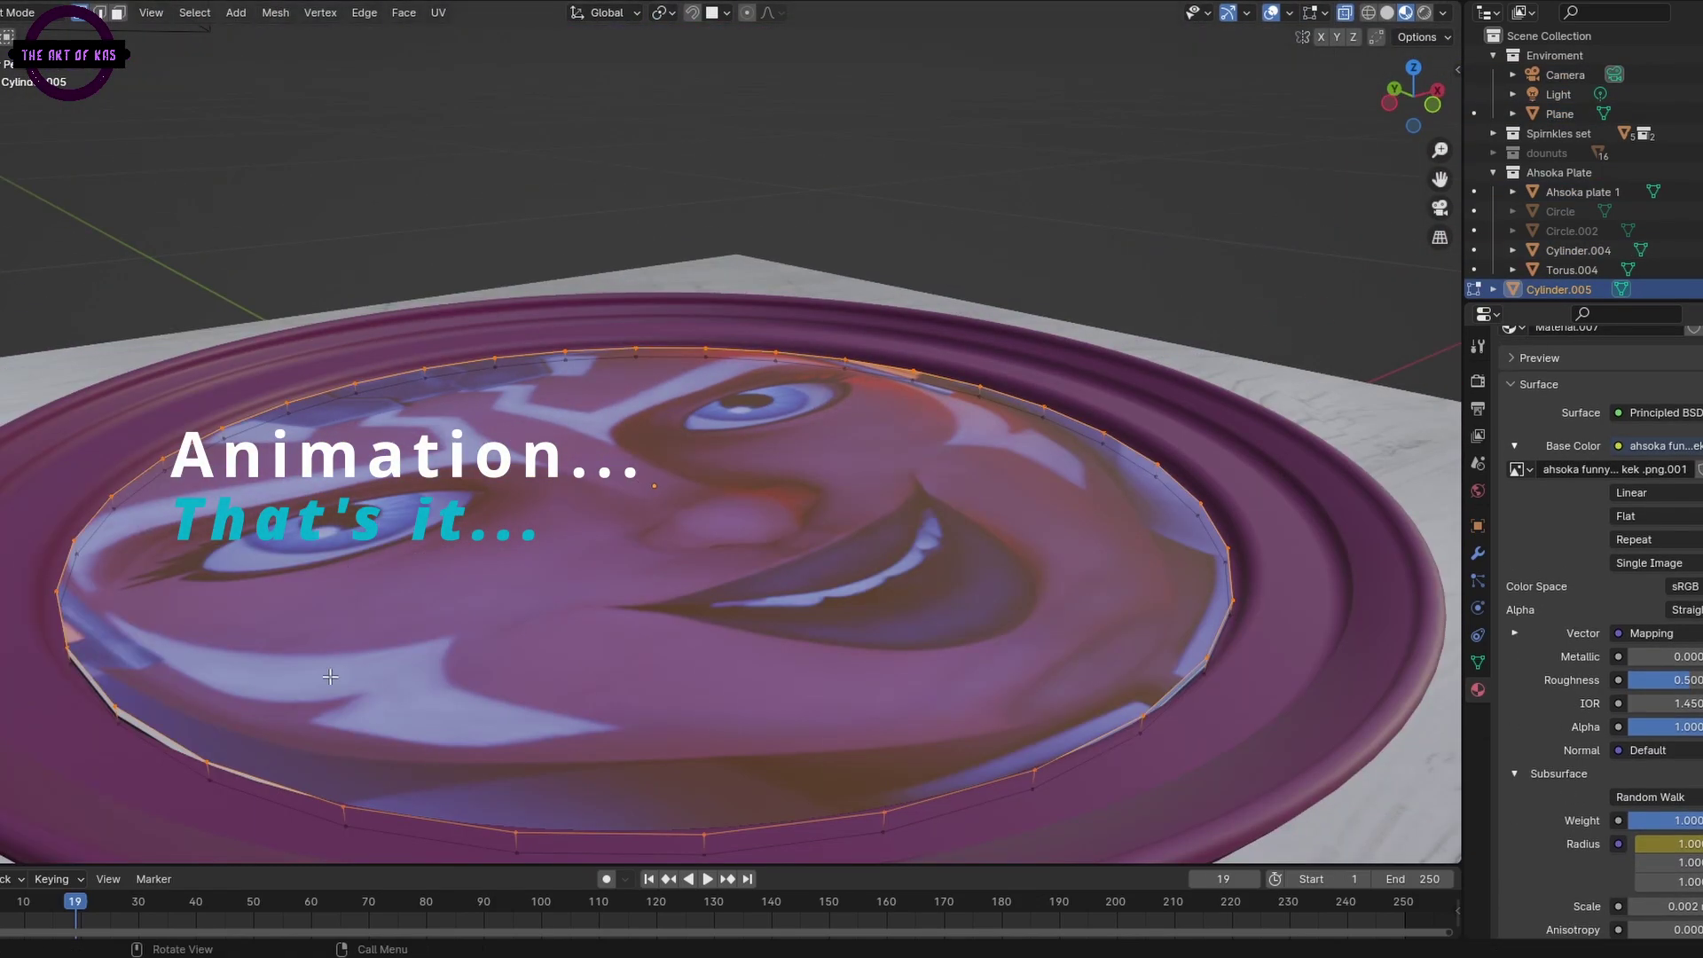
pyautogui.click(608, 614)
pyautogui.moveTo(608, 615); pyautogui.dragTo(579, 748, button='middle')
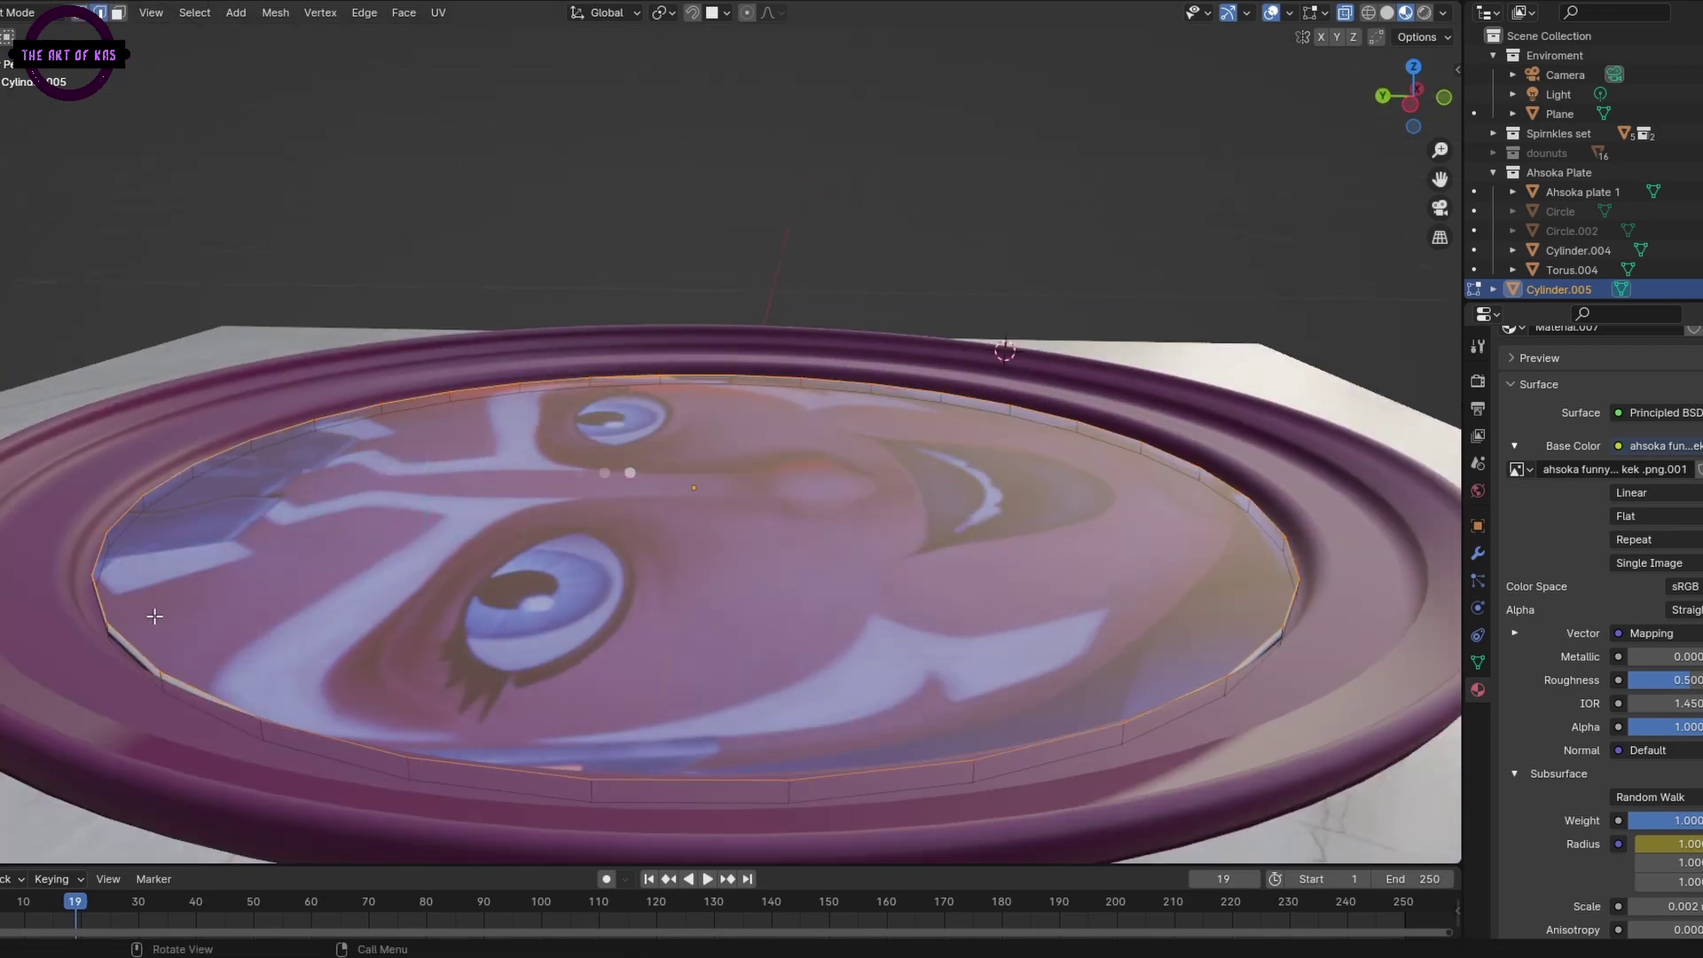
pyautogui.moveTo(155, 616); pyautogui.dragTo(563, 696, button='middle')
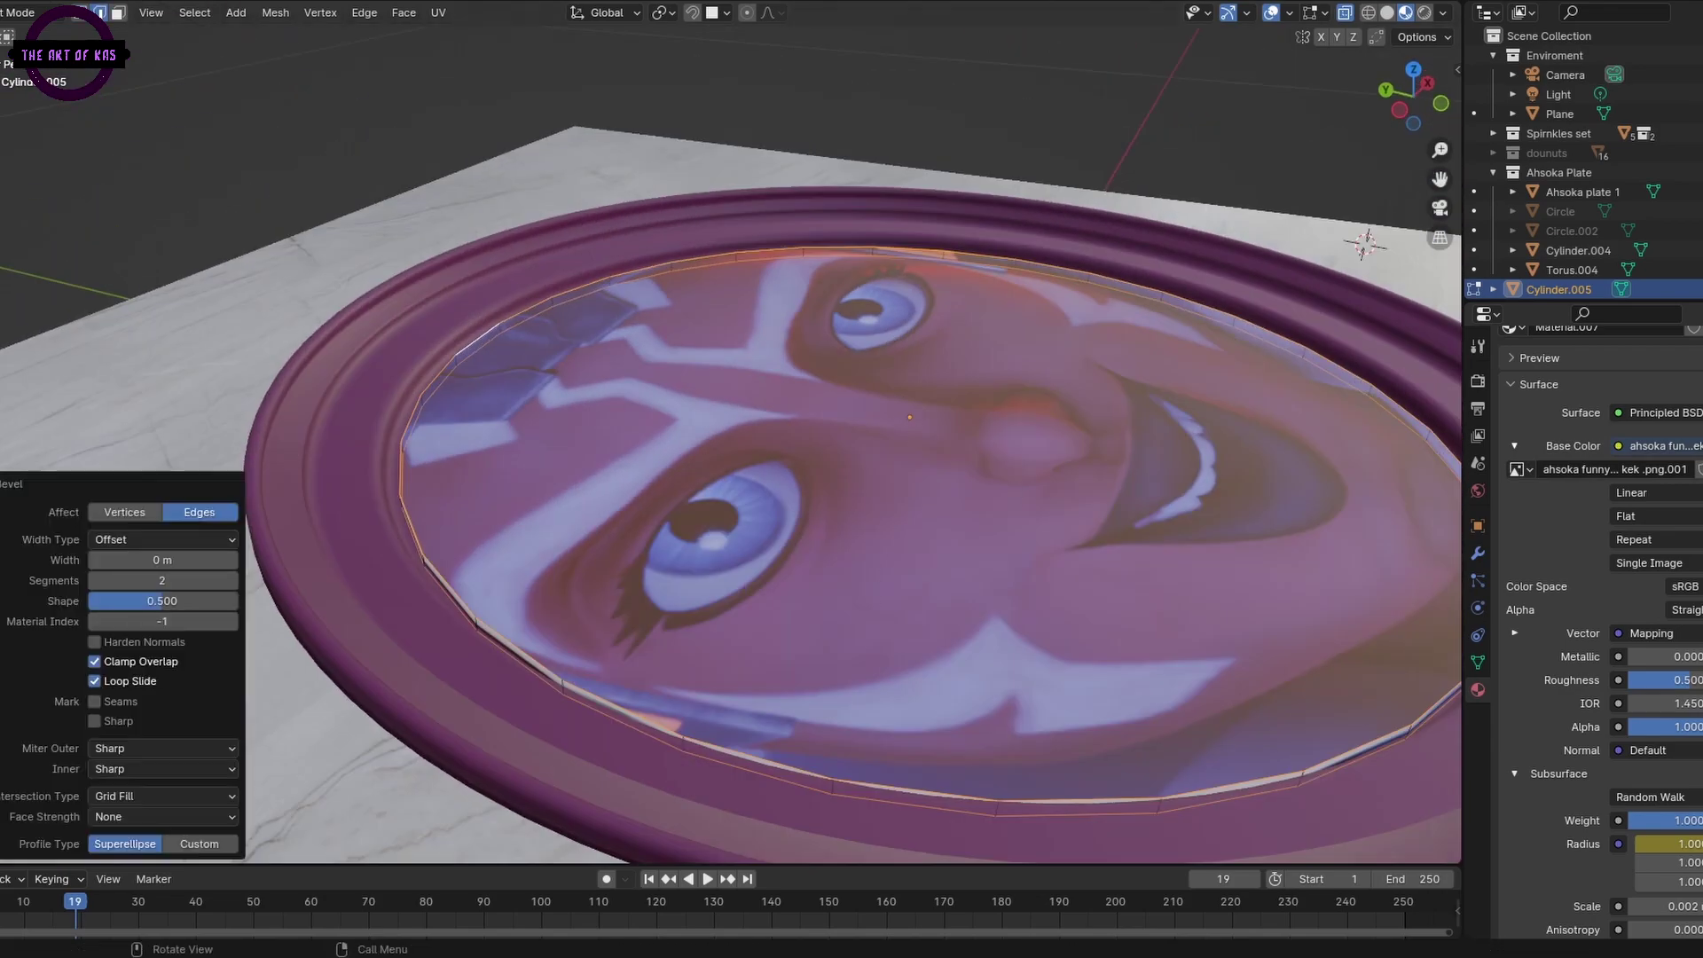
pyautogui.scroll(6, 532, 563)
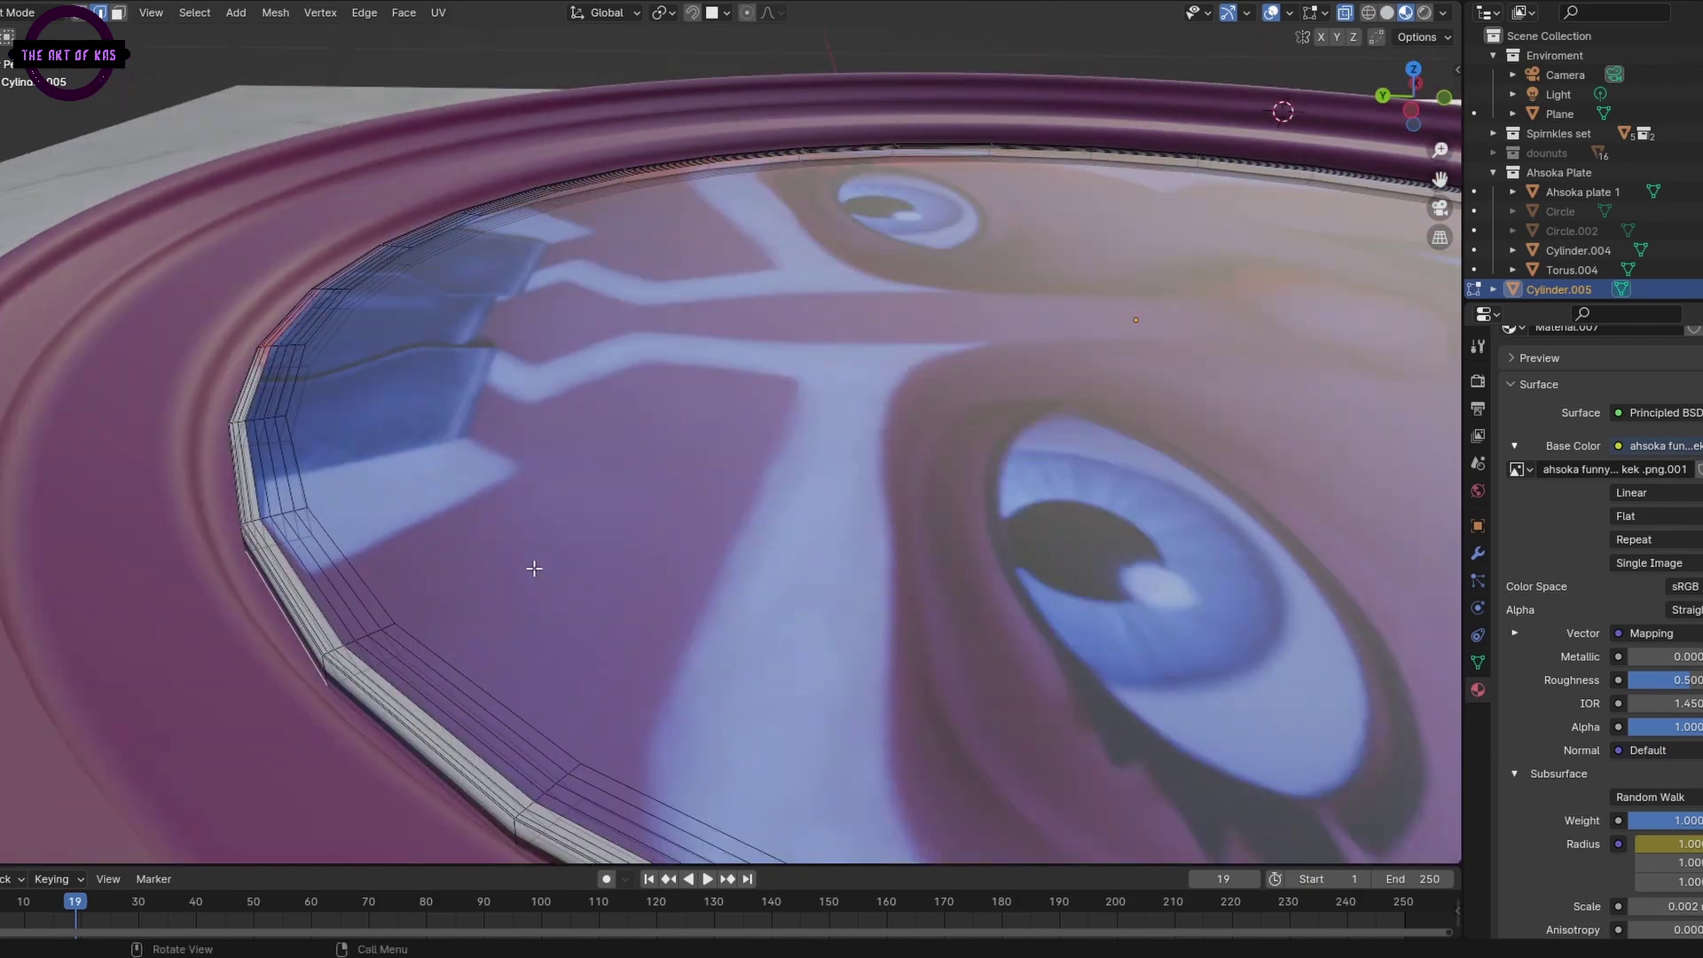
pyautogui.scroll(-3, 532, 564)
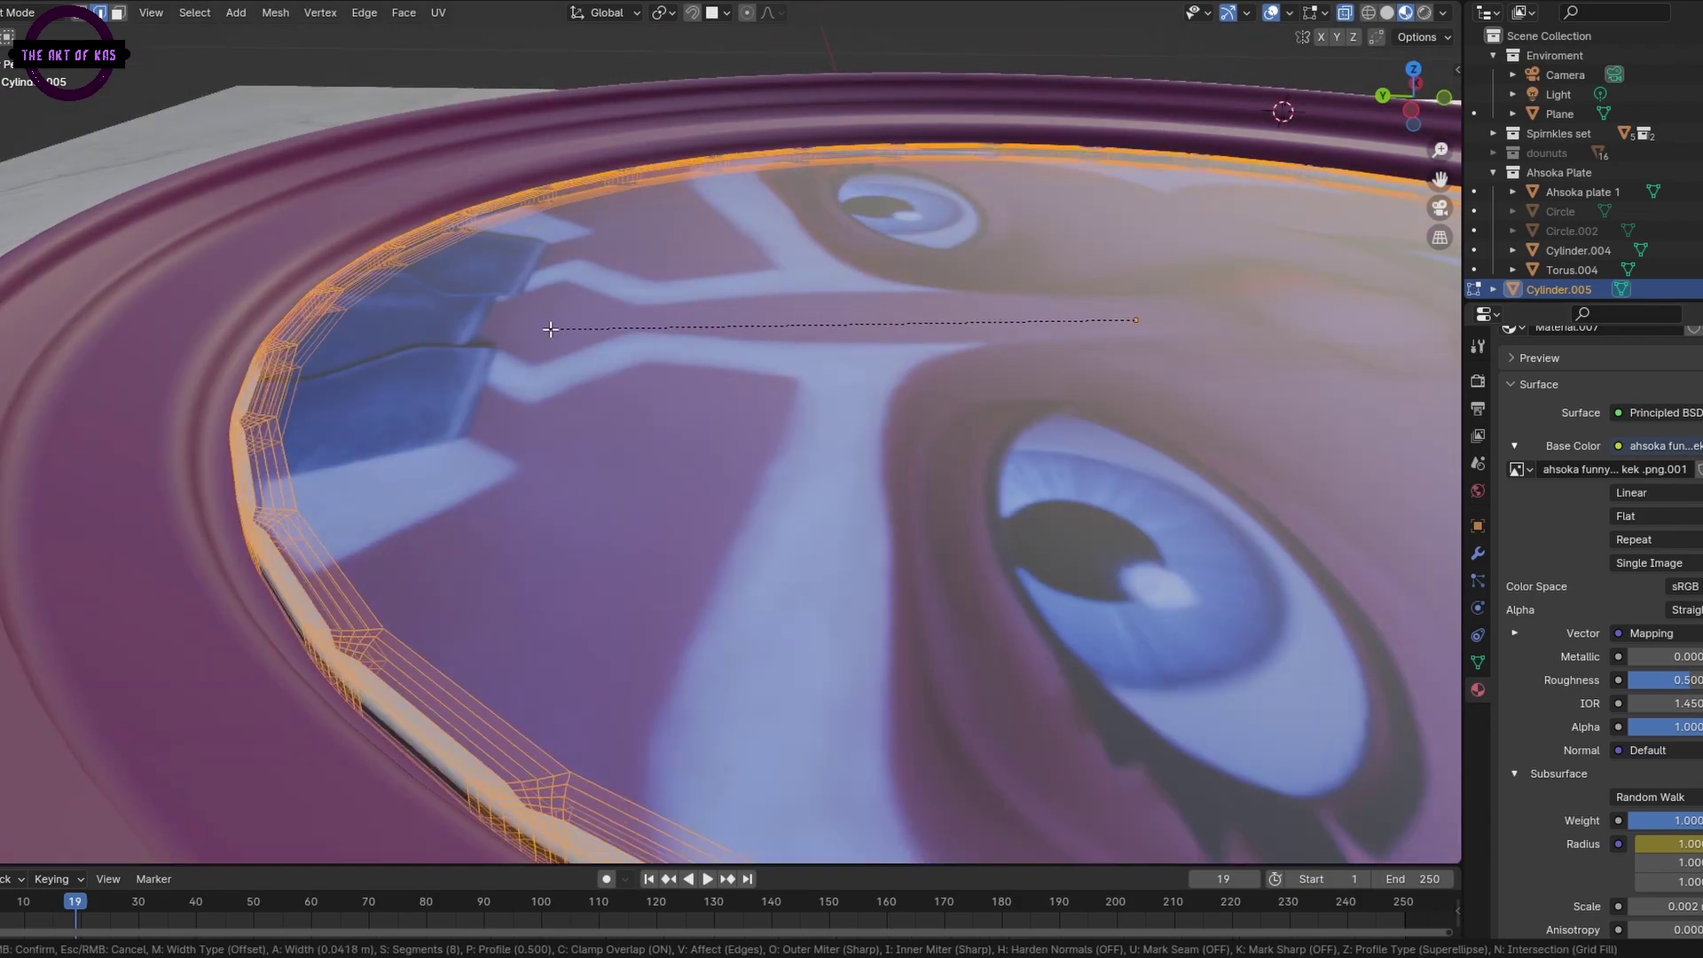
pyautogui.moveTo(532, 563); pyautogui.dragTo(395, 439, button='middle')
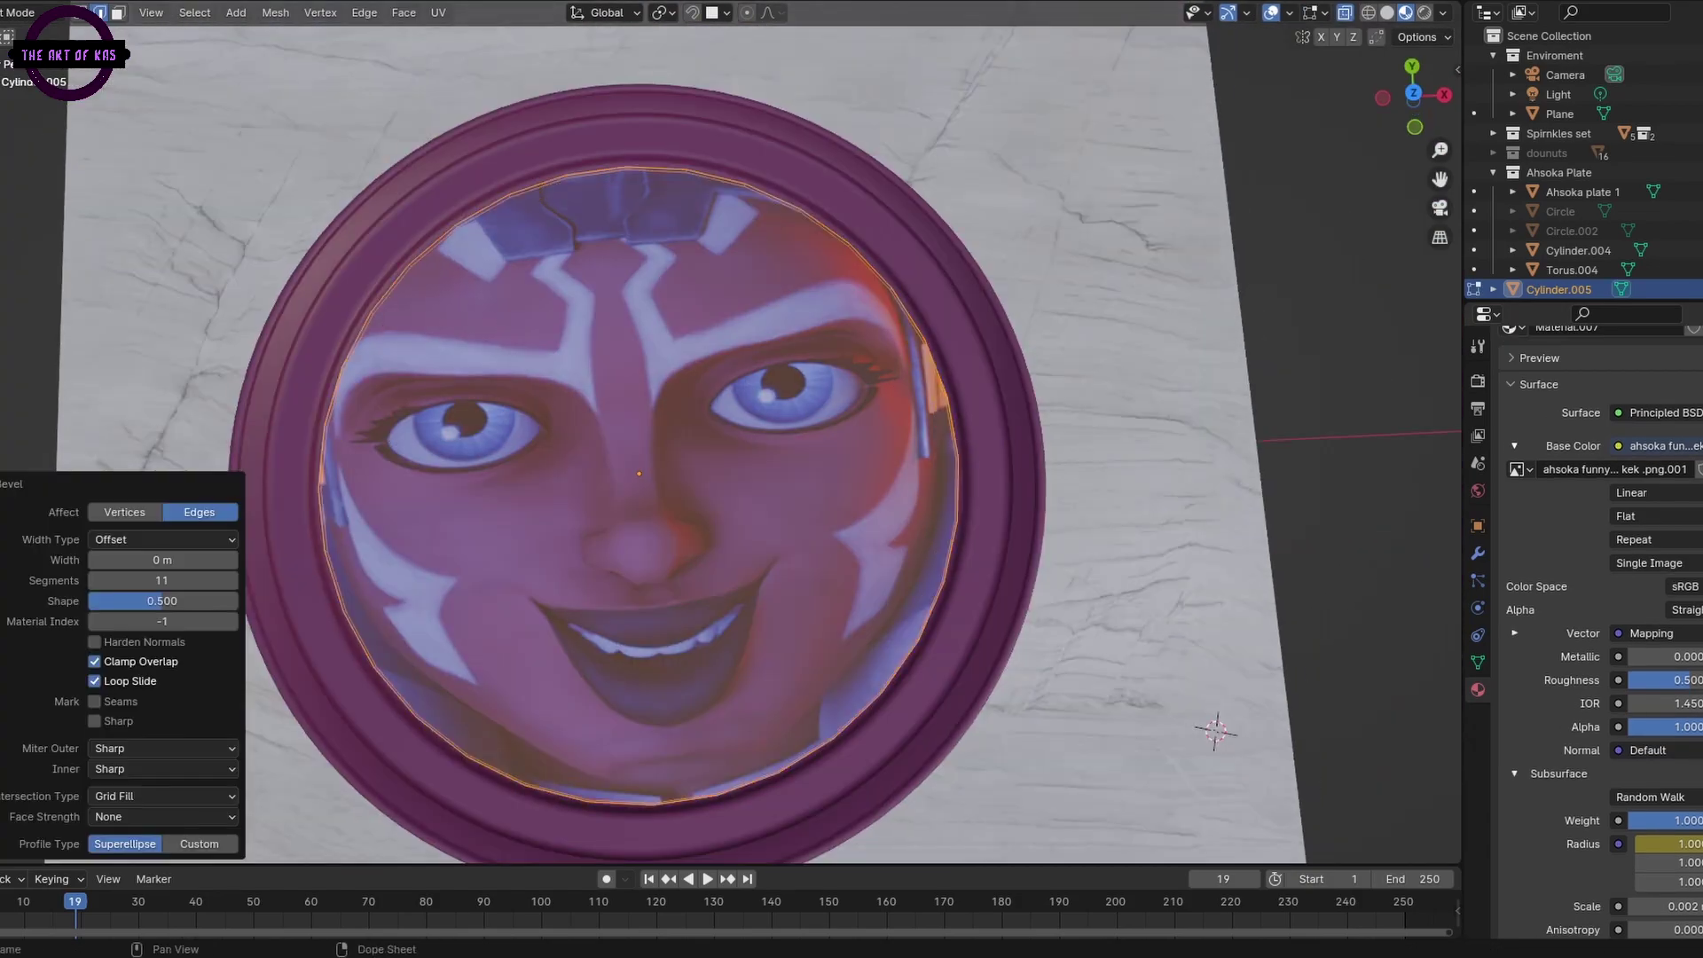
pyautogui.press('Tab')
pyautogui.scroll(3, 220, 443)
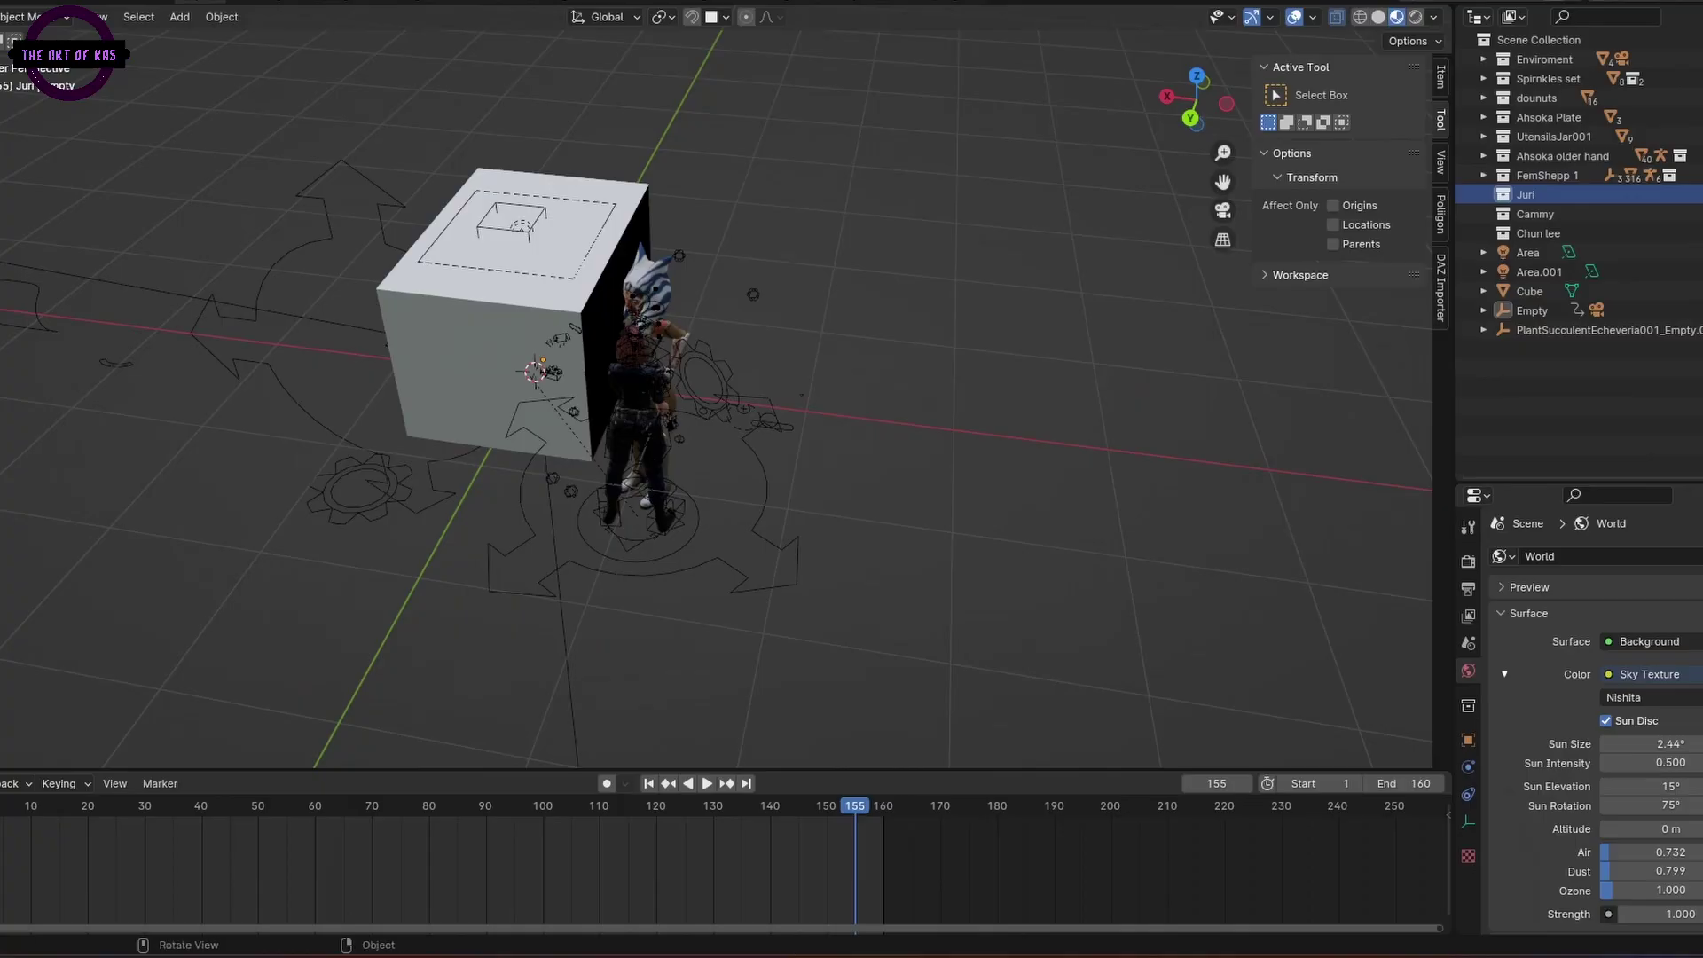
# - Exclude the remaining character collection and save the blend file
pyautogui.click(1526, 214)
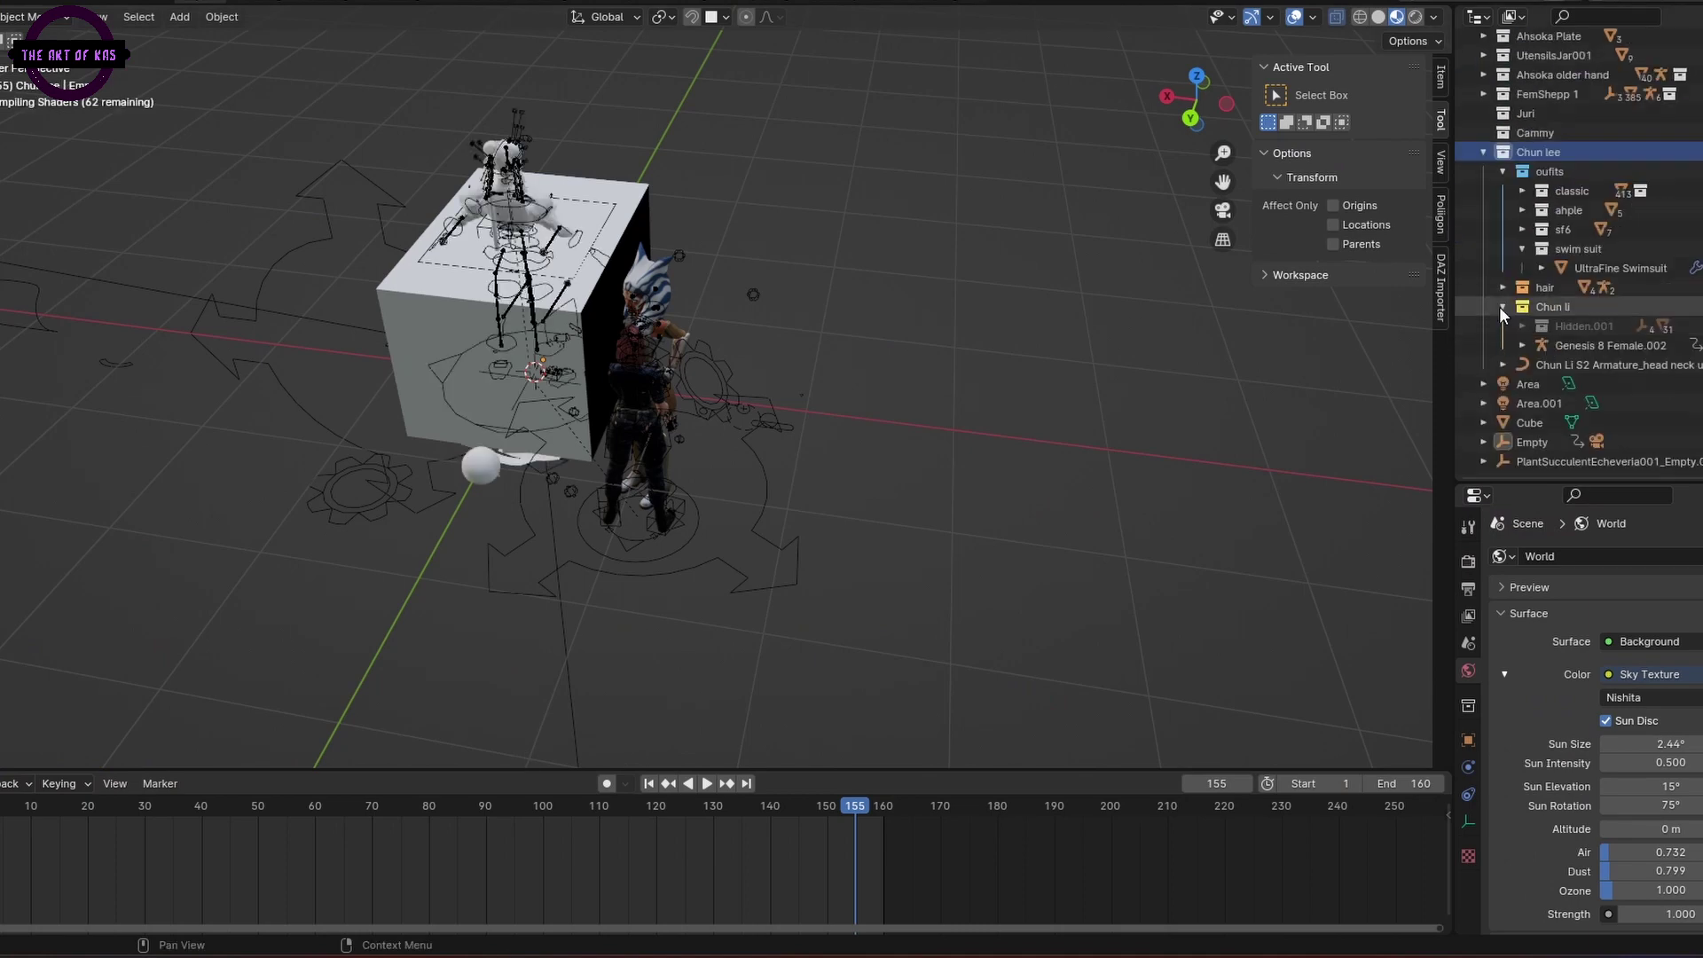
pyautogui.hotkey('ctrl', 's')
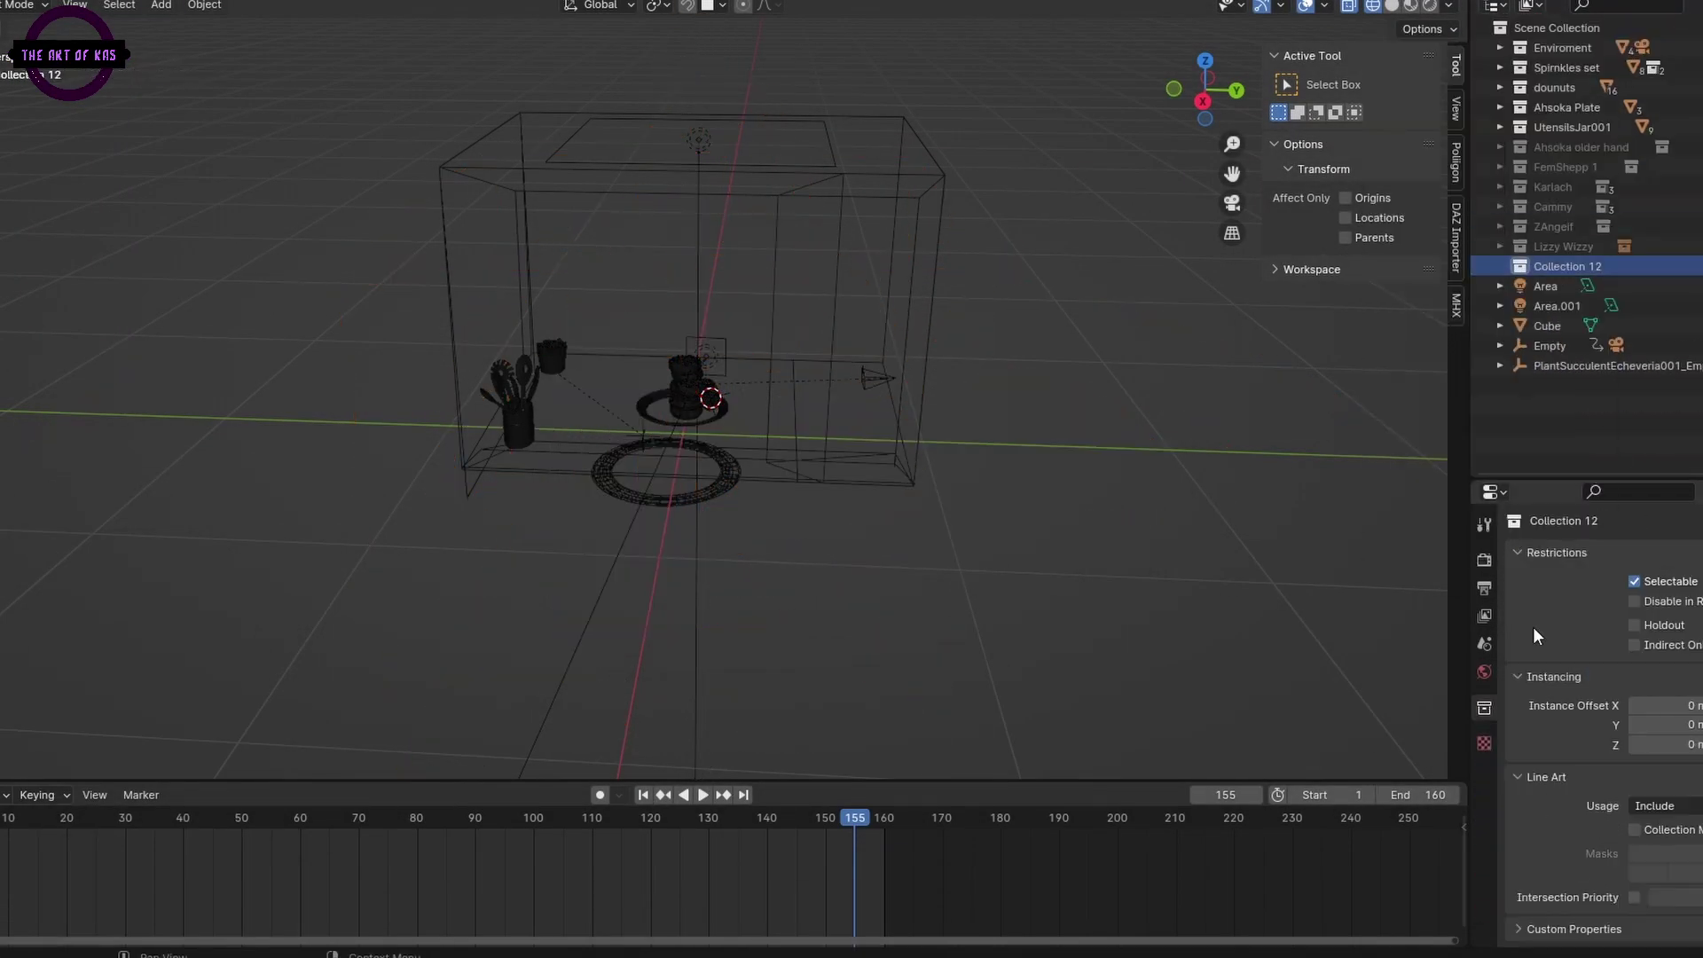
# - Expand the character collection's custom properties and switch the viewport to Material Preview shading
pyautogui.click(1572, 929)
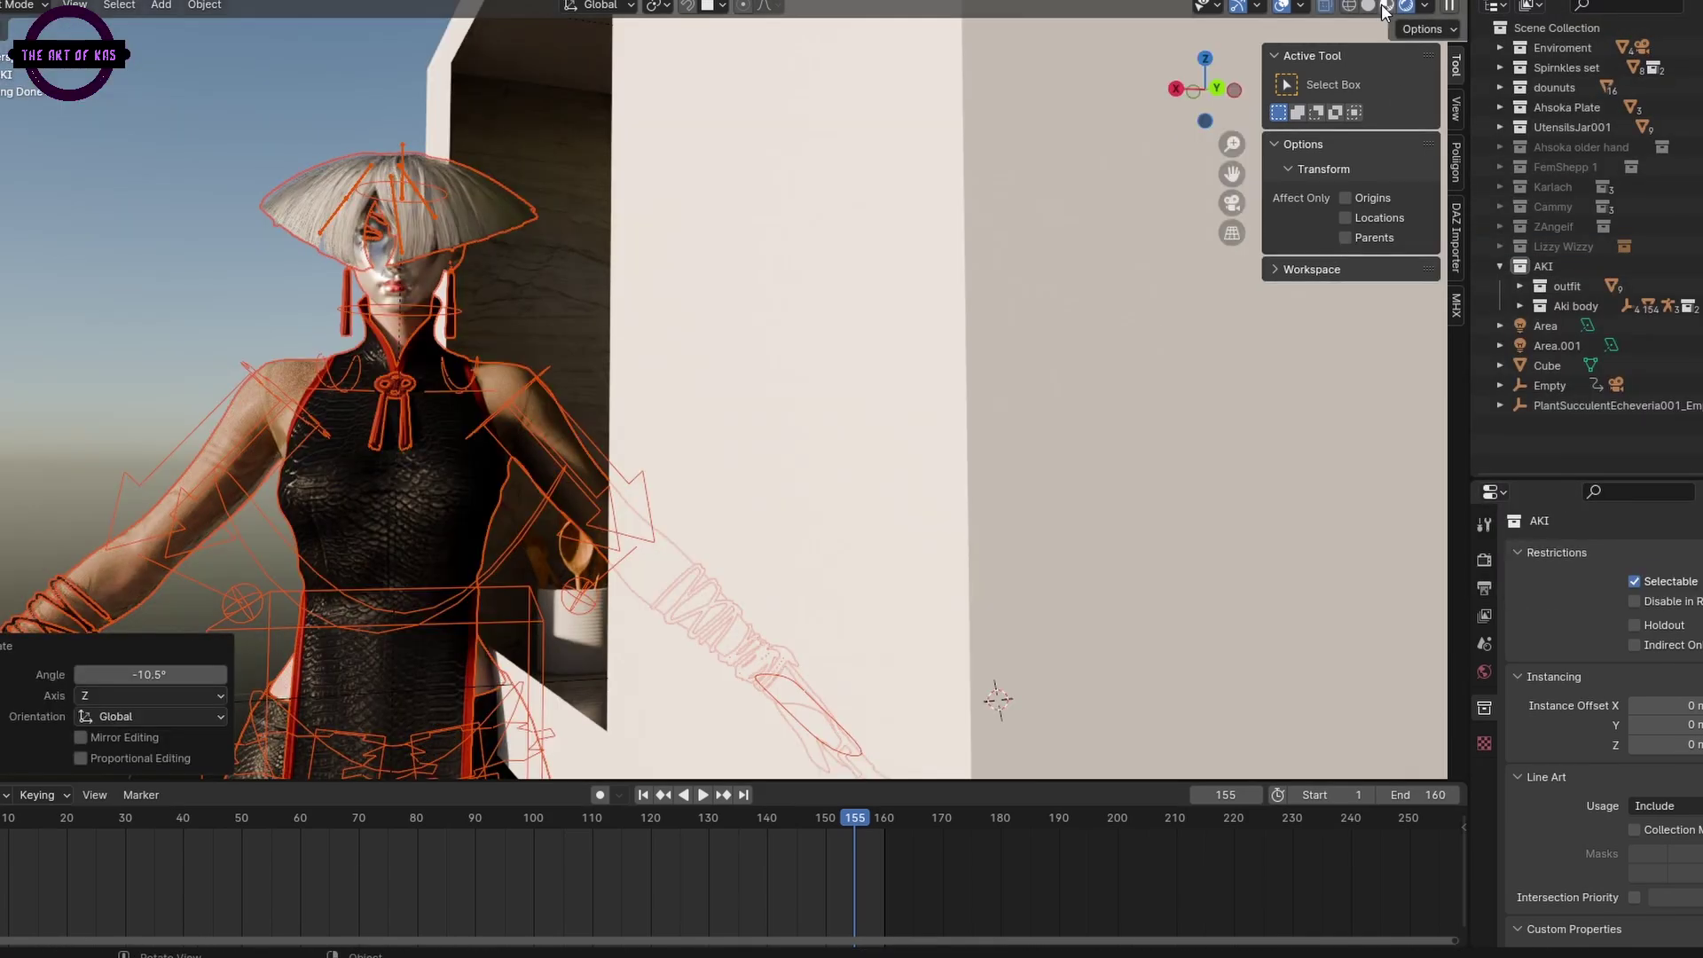
pyautogui.click(1382, 5)
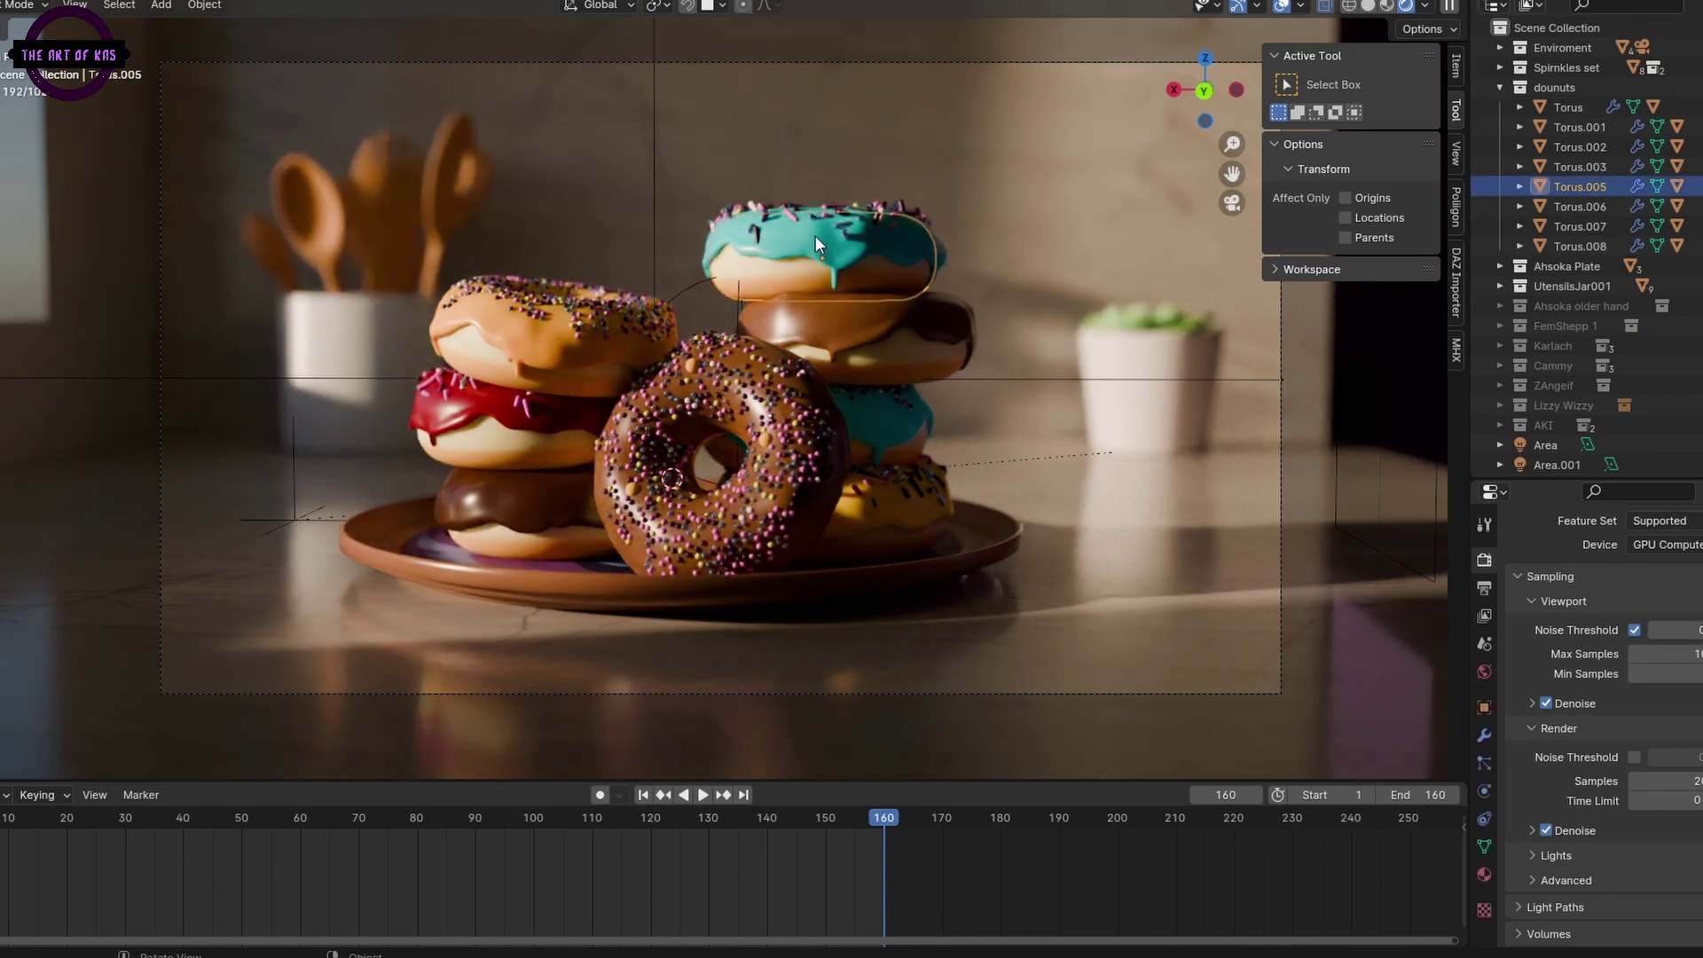
# - Select the teal donut's icing, show the sidebar View settings, then select a donut body
pyautogui.click(816, 236)
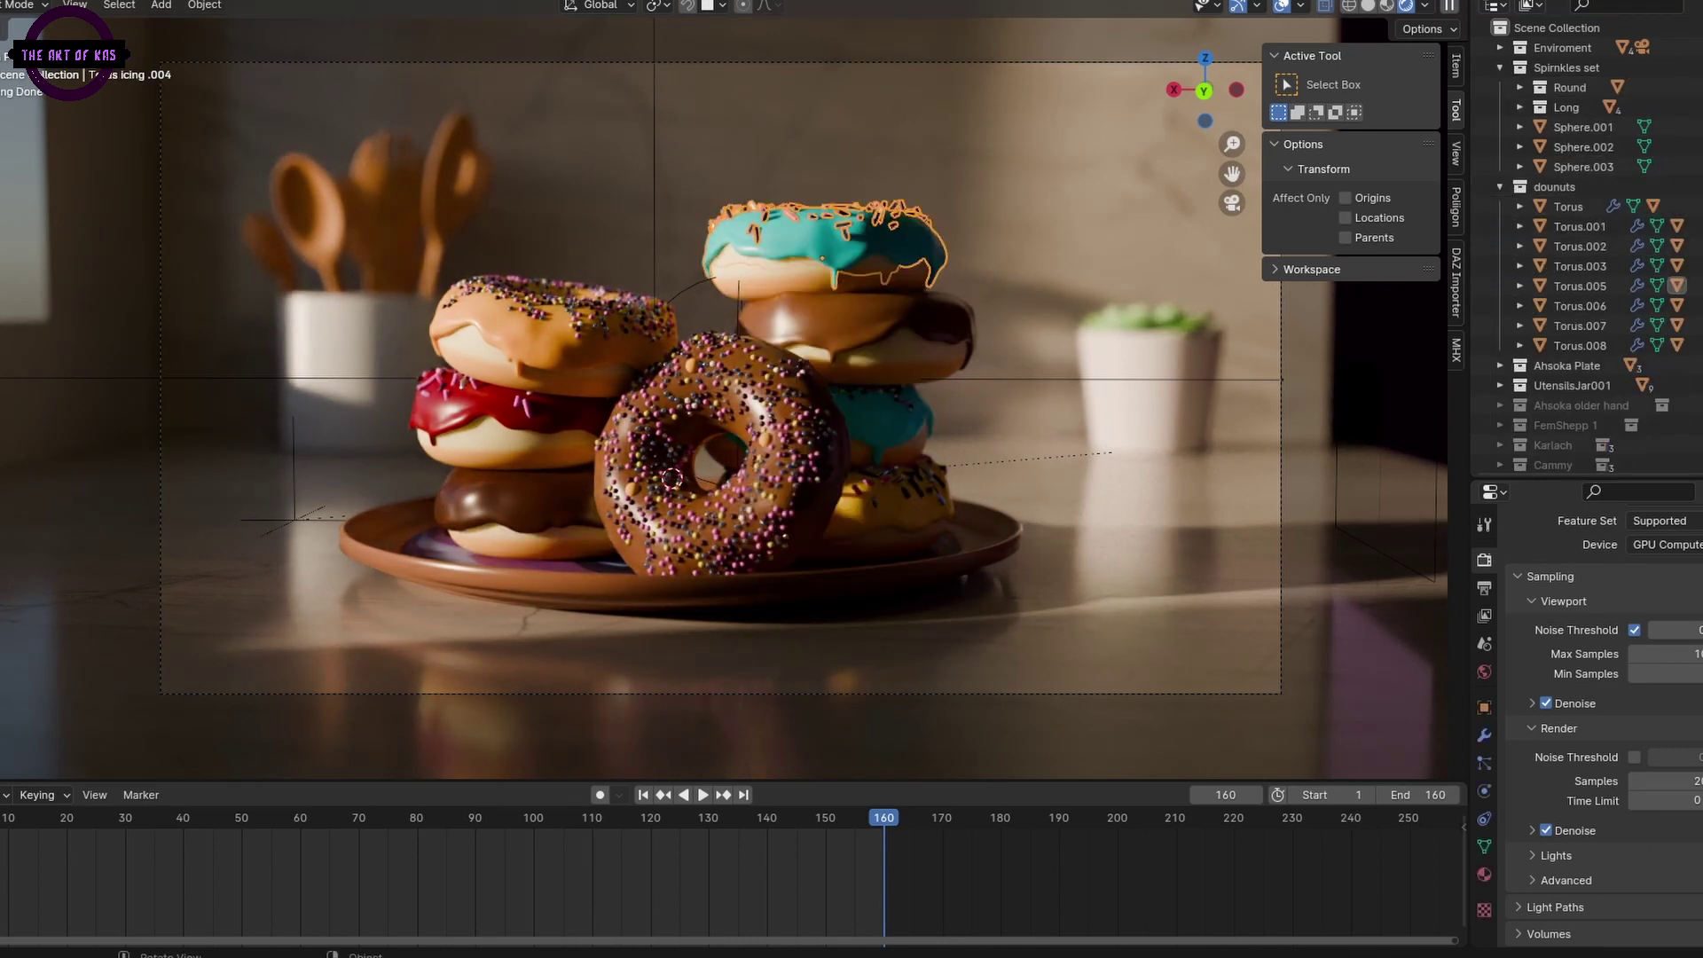
pyautogui.click(1455, 153)
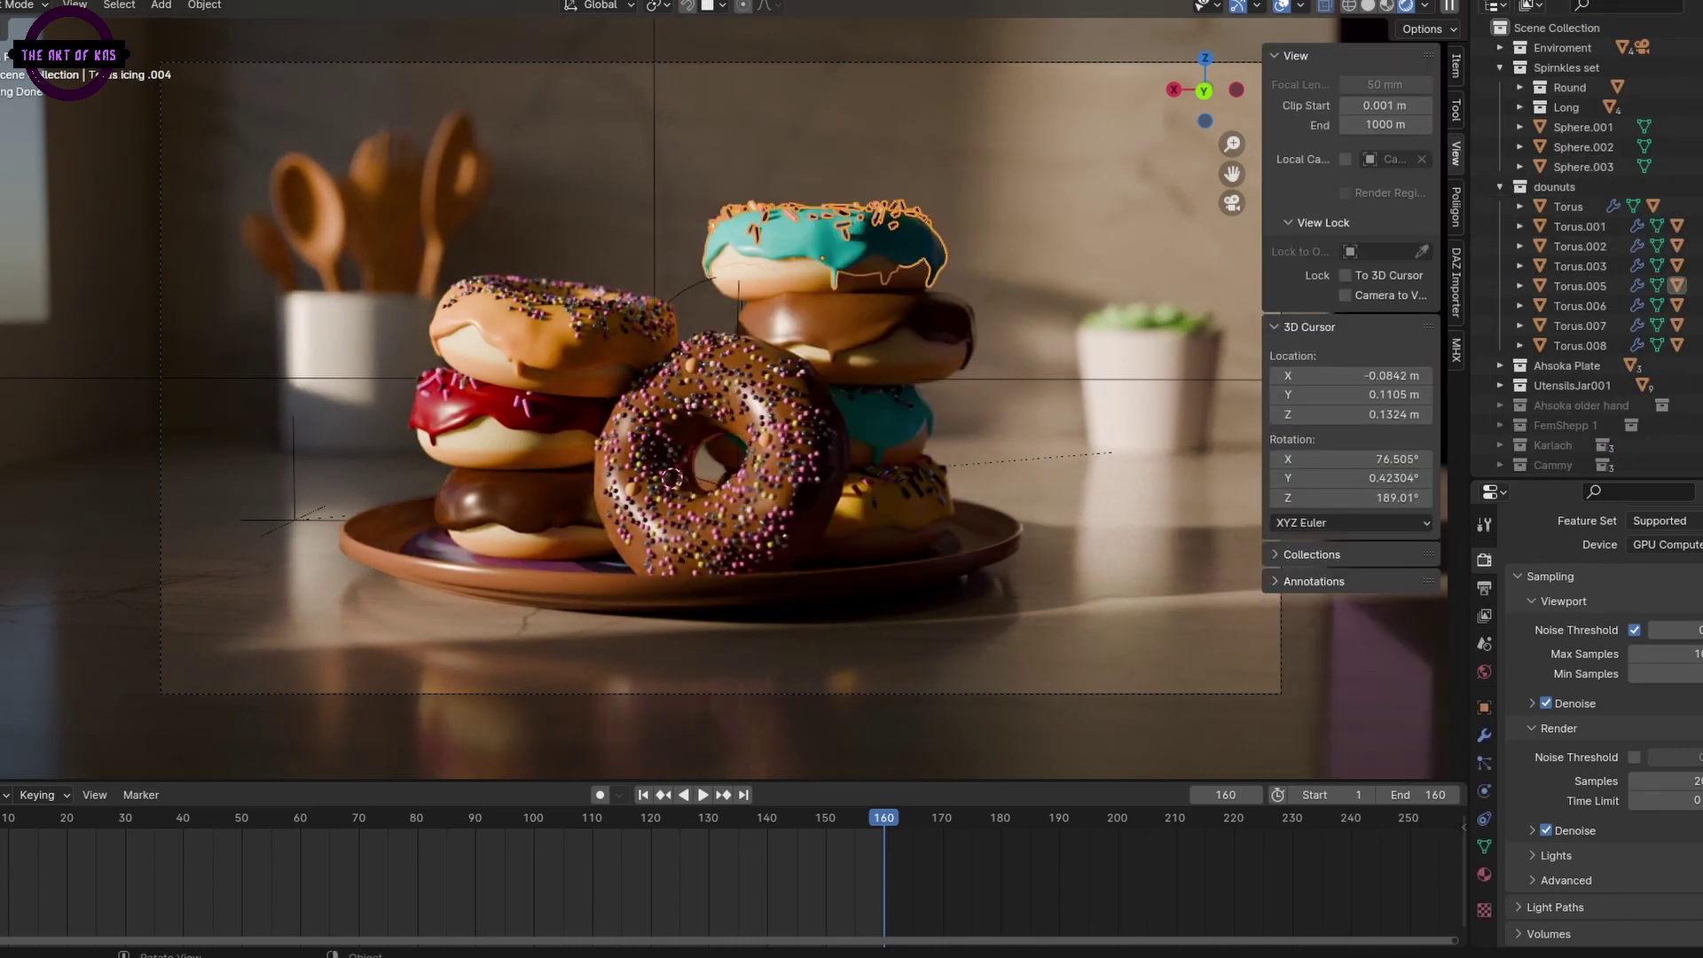
pyautogui.click(1580, 286)
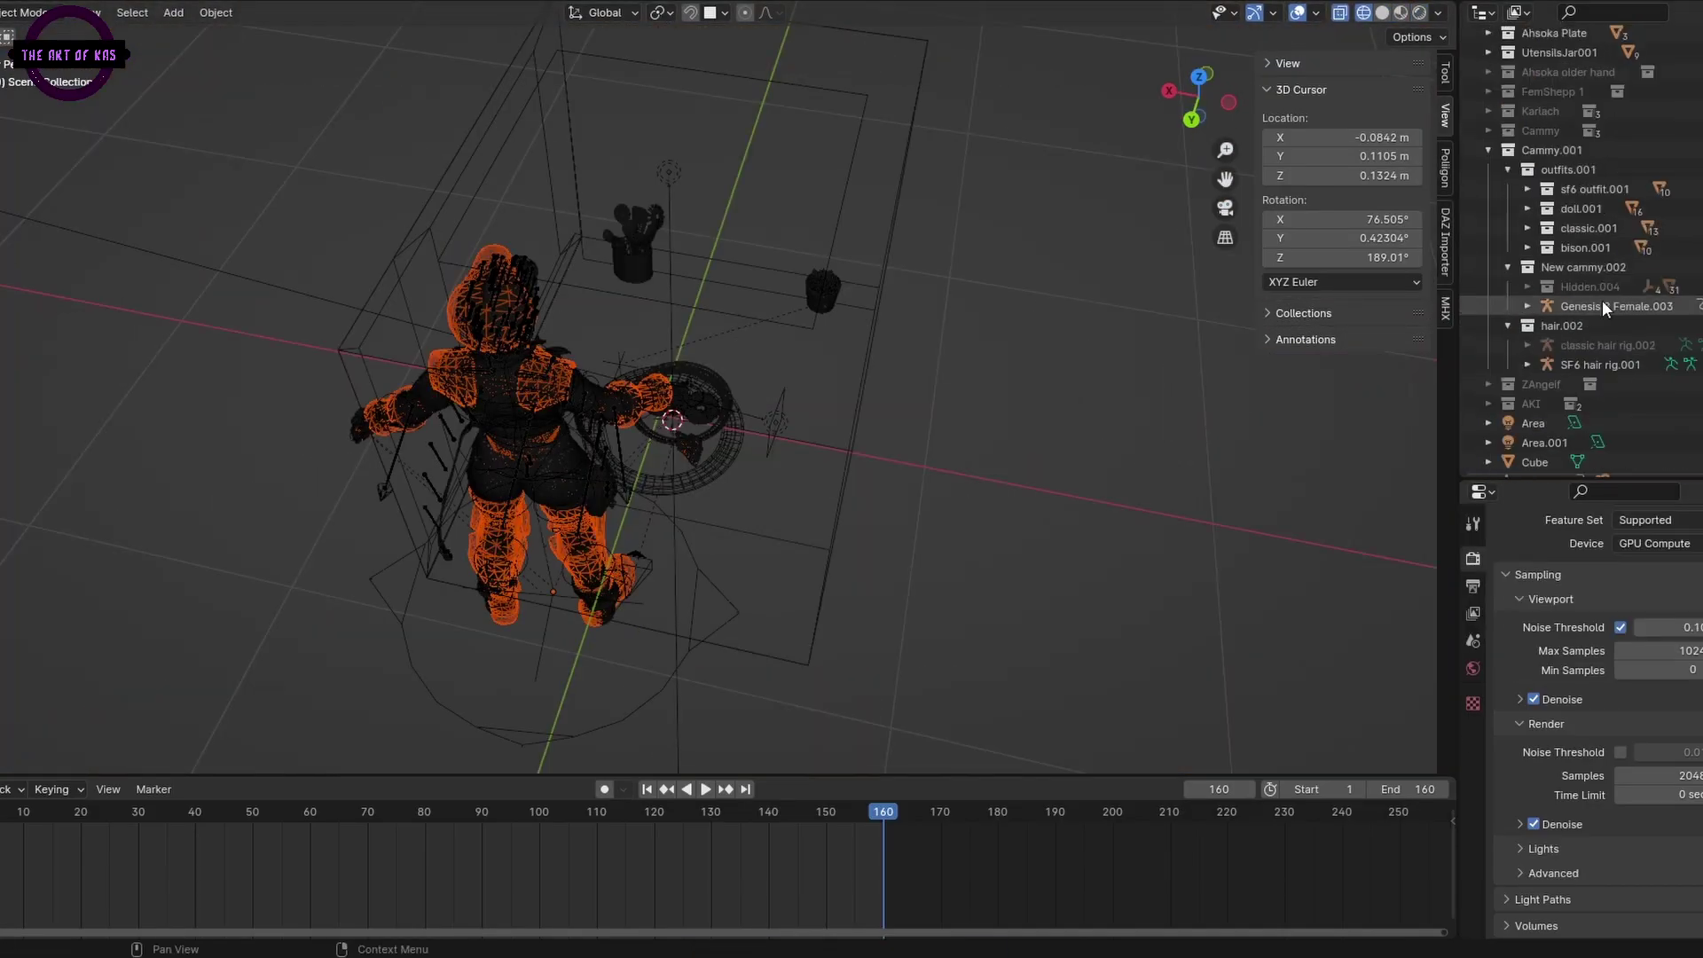
# - Pick a collection in the Outliner and bring up its options to add a new collection
pyautogui.click(1584, 267)
pyautogui.rightClick(1584, 267)
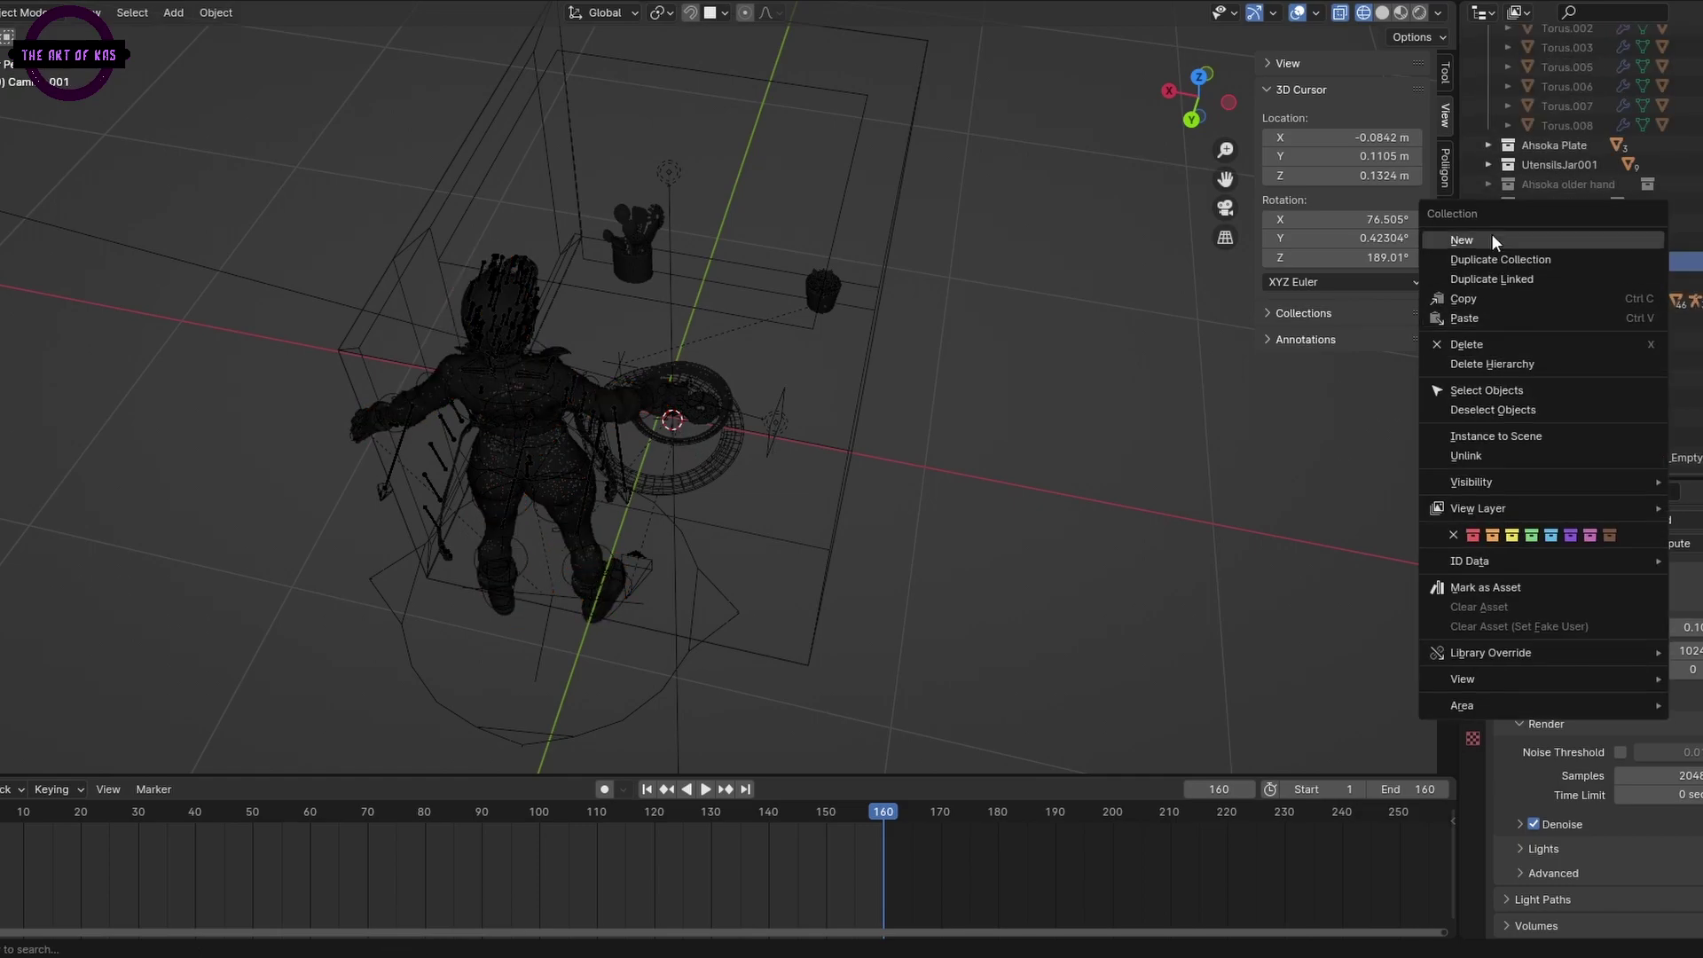